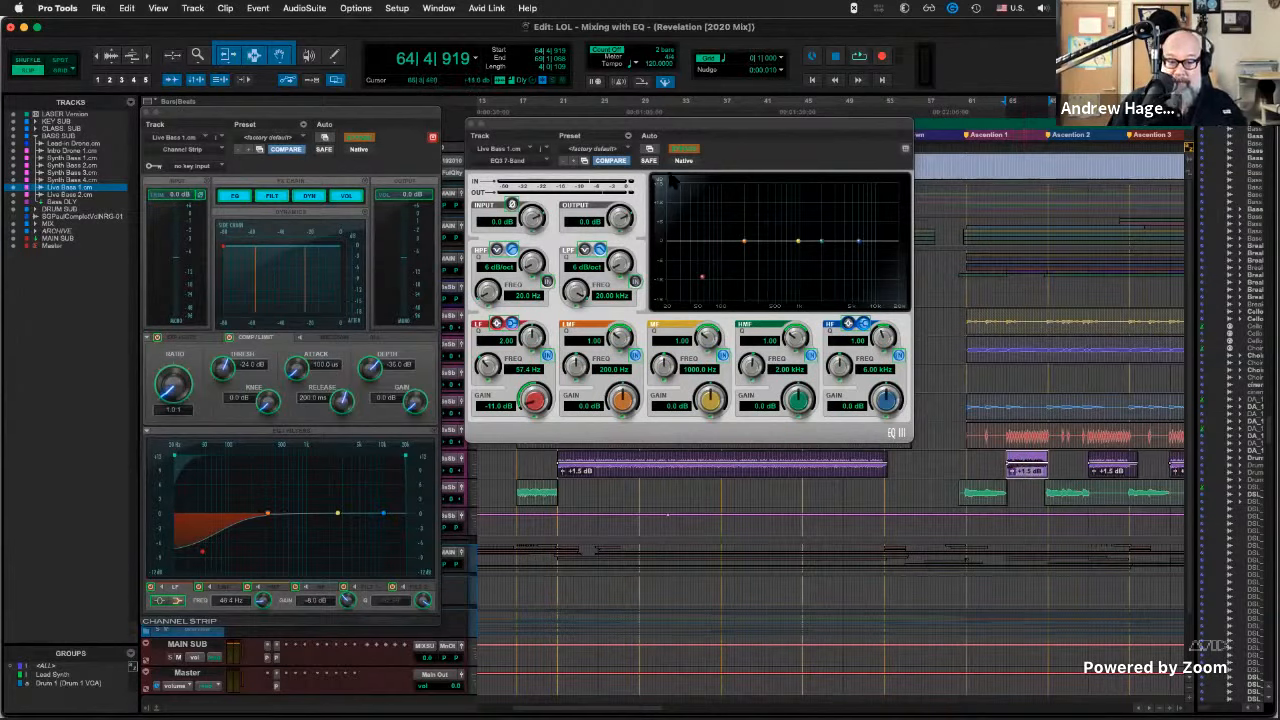
Audition the selected Live Bass 1 clip with both EQs bypassed, and reposition the Channel Strip window beside the EQ3 7-Band.
key(space)
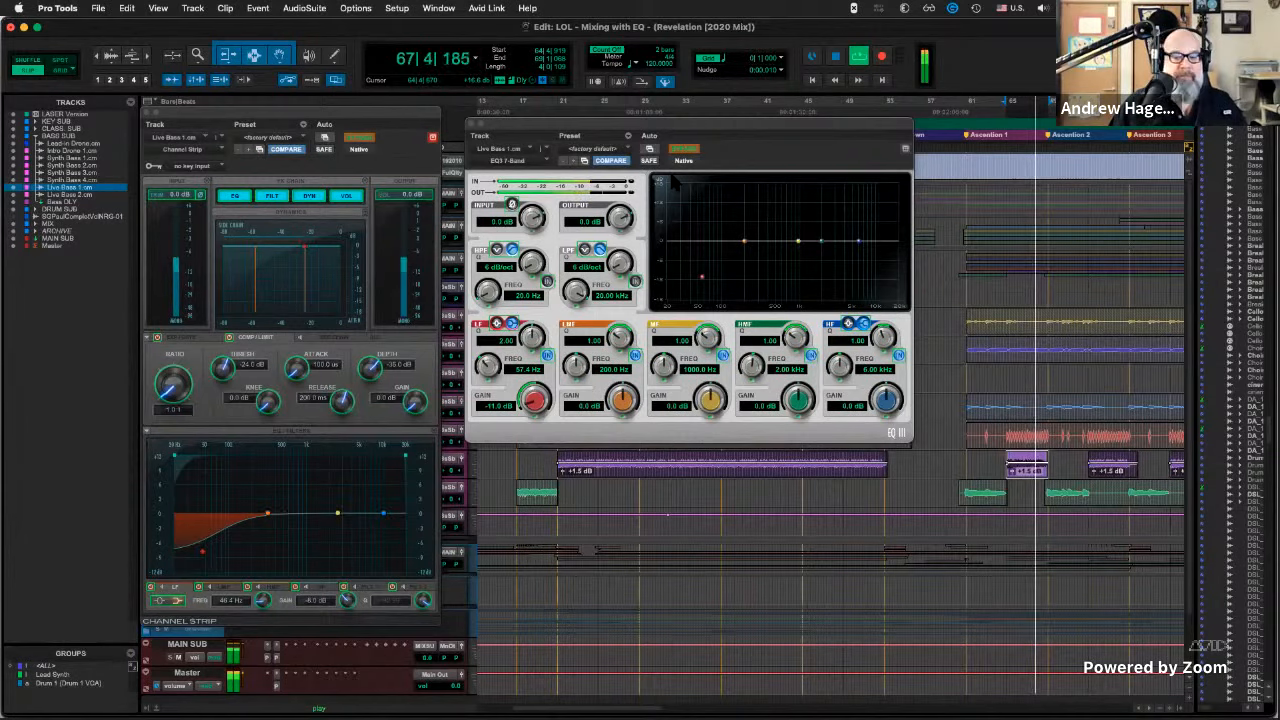
key(space)
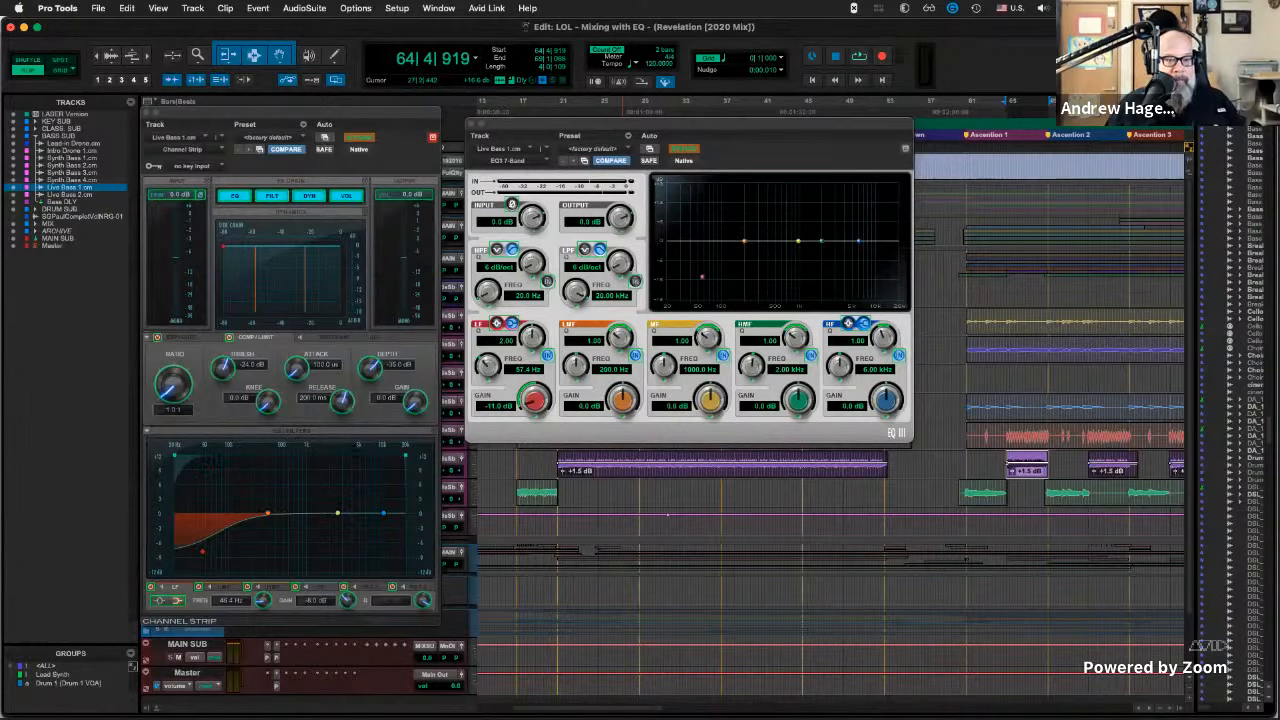
drag(368, 101, 380, 66)
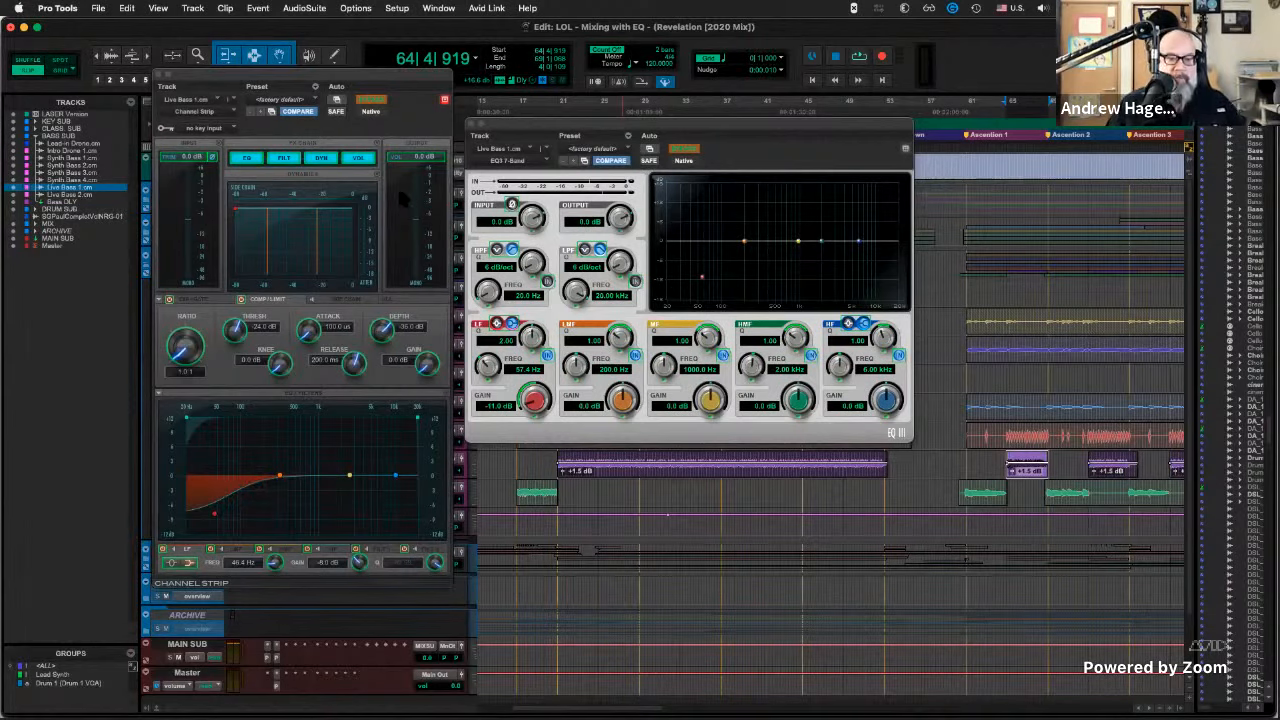
key(space)
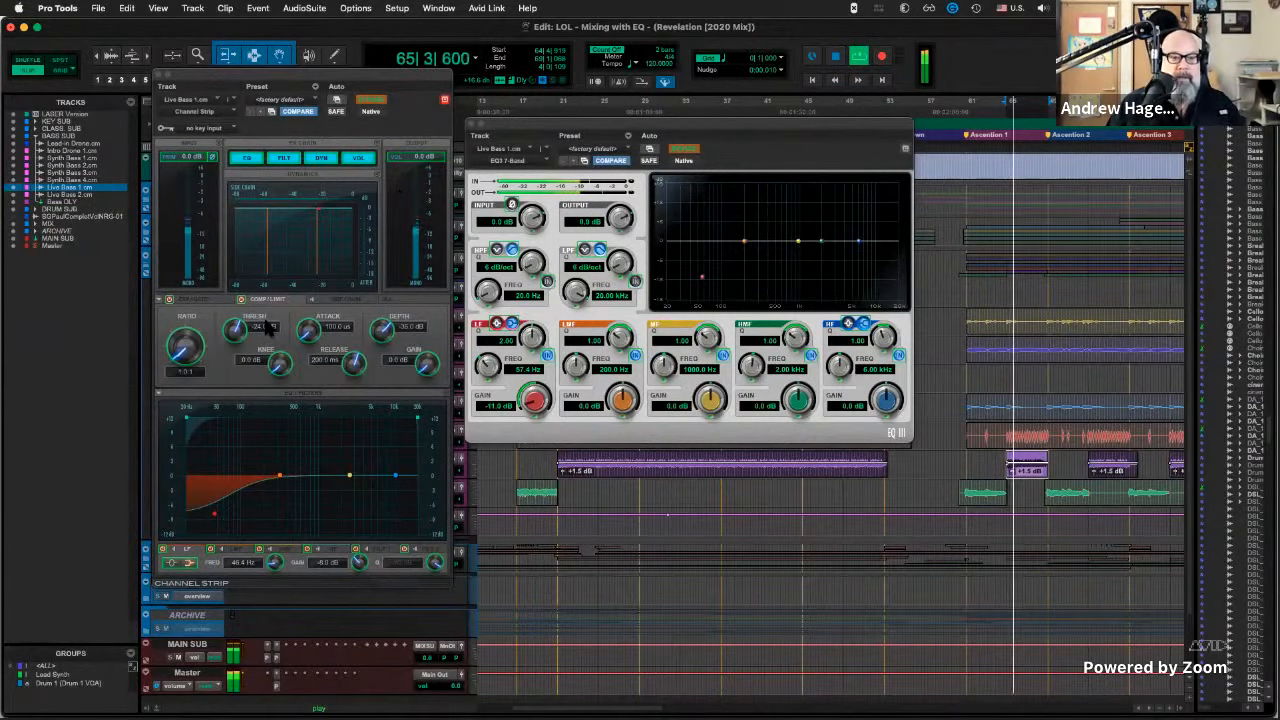
drag(262, 75, 392, 96)
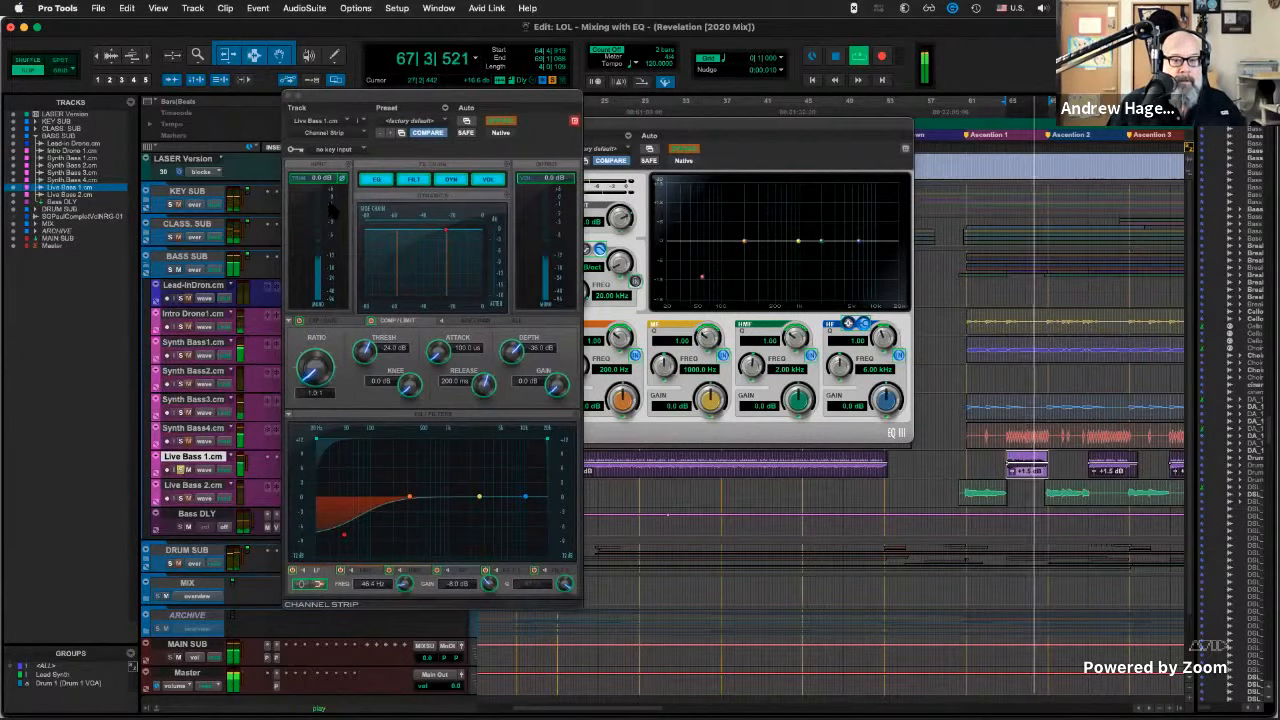
drag(464, 130, 322, 115)
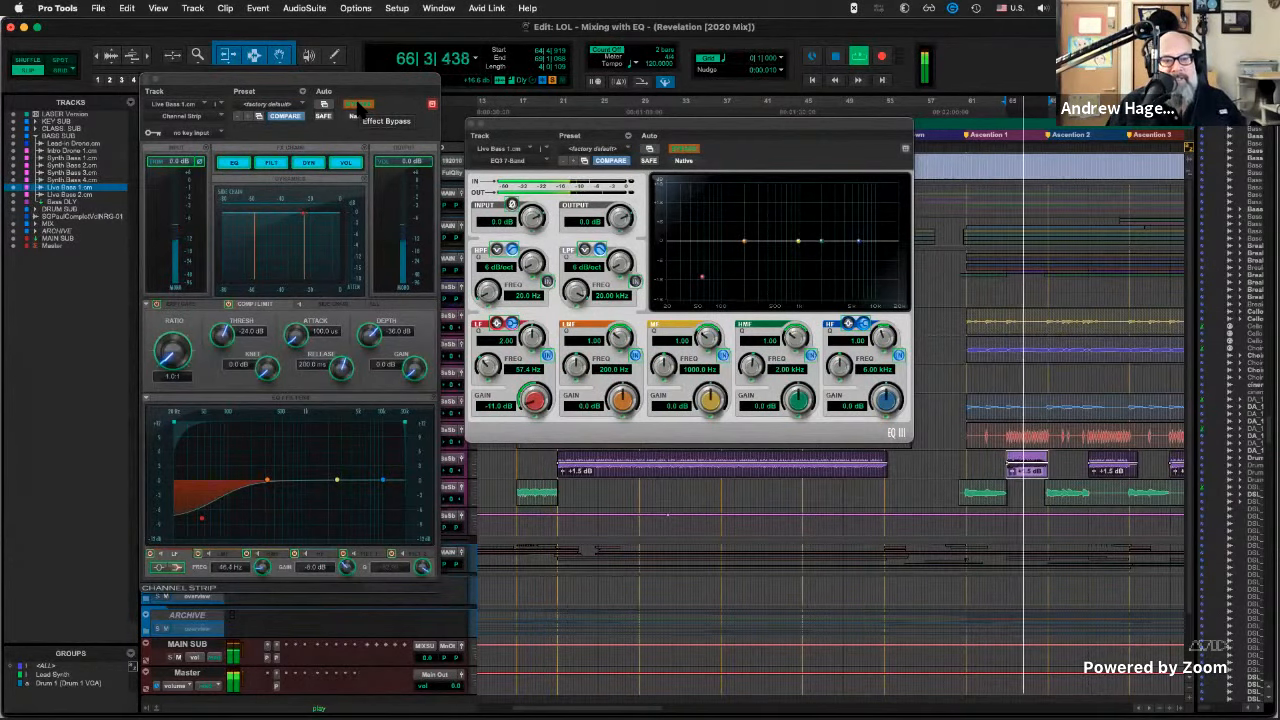
Take the Channel Strip out of bypass to hear its low cut, stop playback and bypass it again.
click(358, 104)
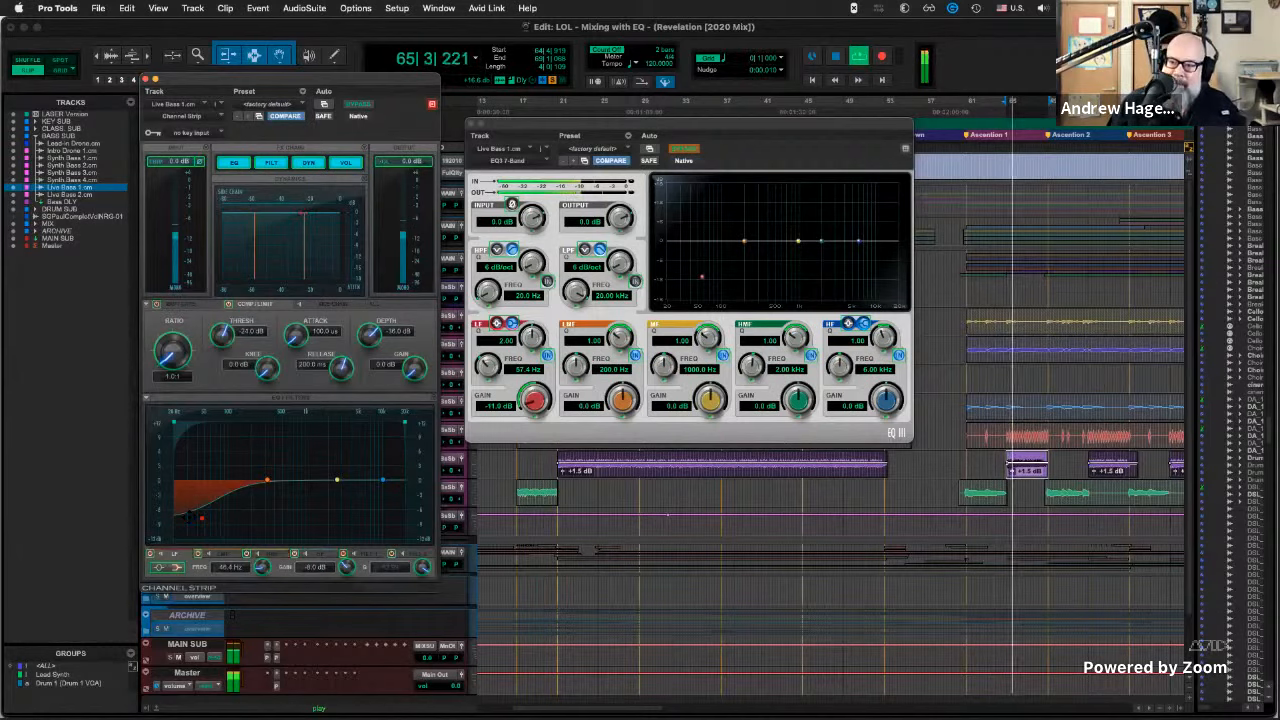
key(space)
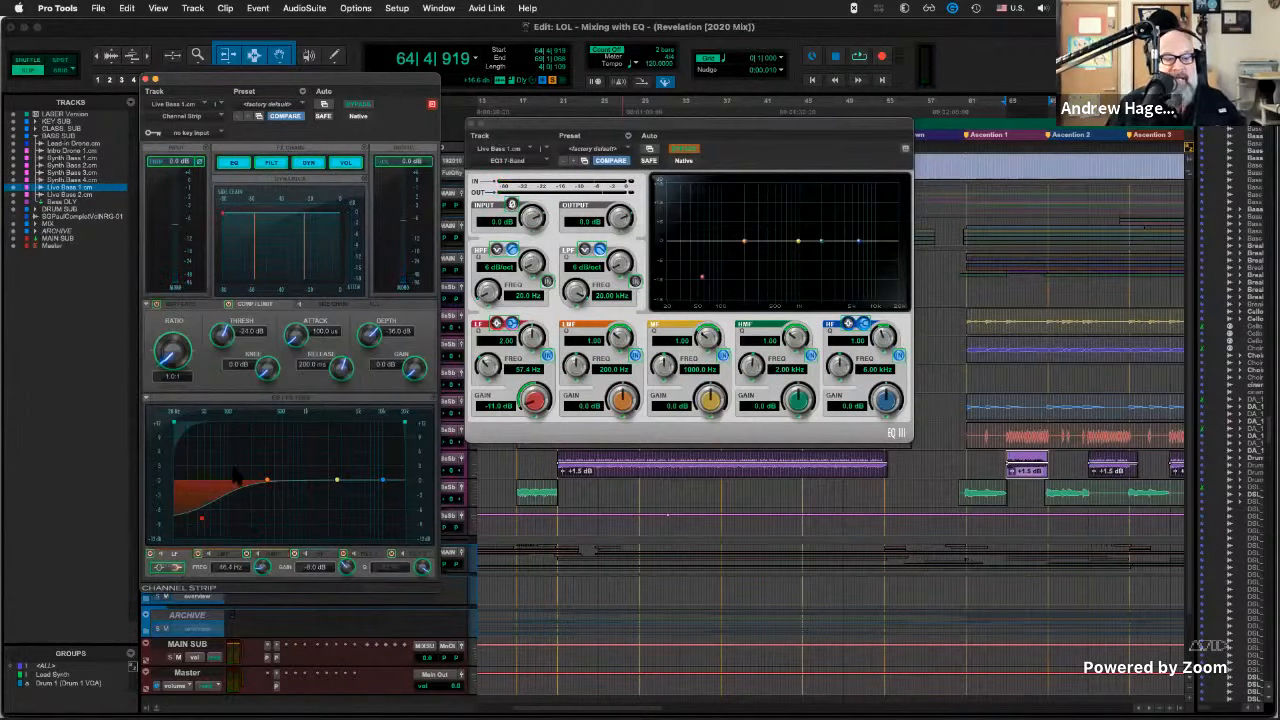
click(366, 105)
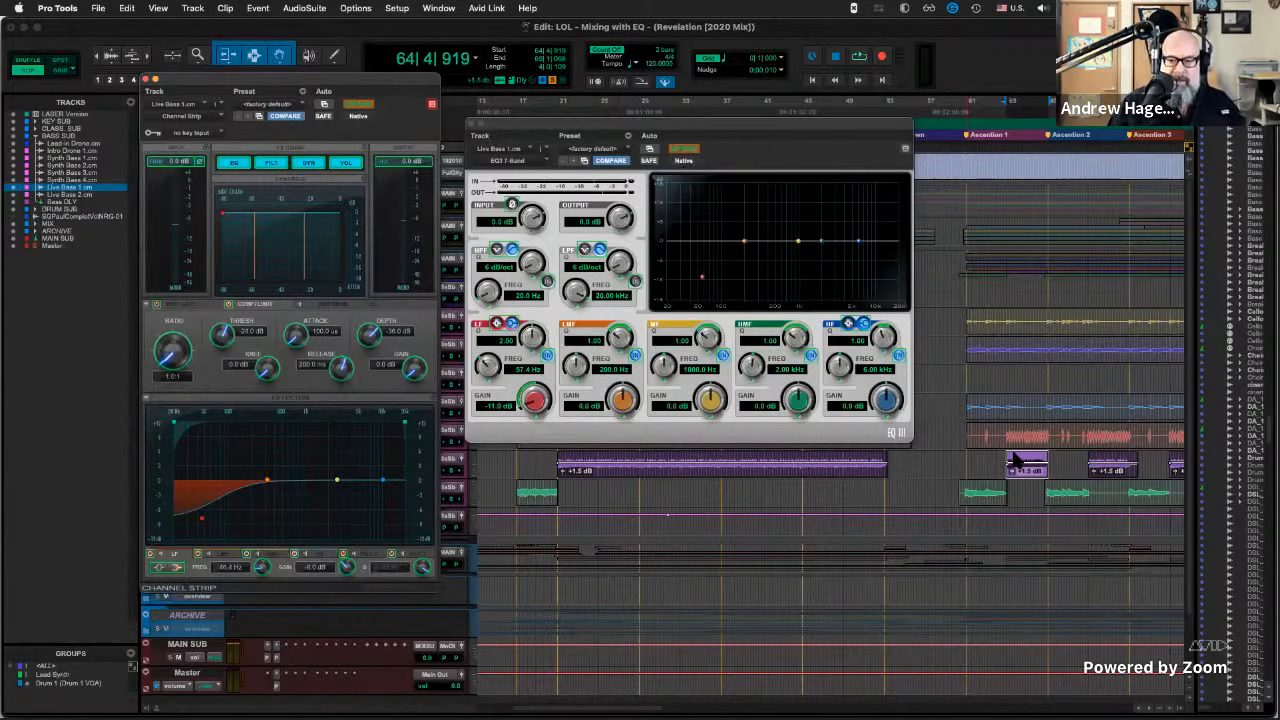
Compare the Live Bass 1 clip with the EQ3 7-Band active and bypassed, raising the system volume during playback.
click(680, 149)
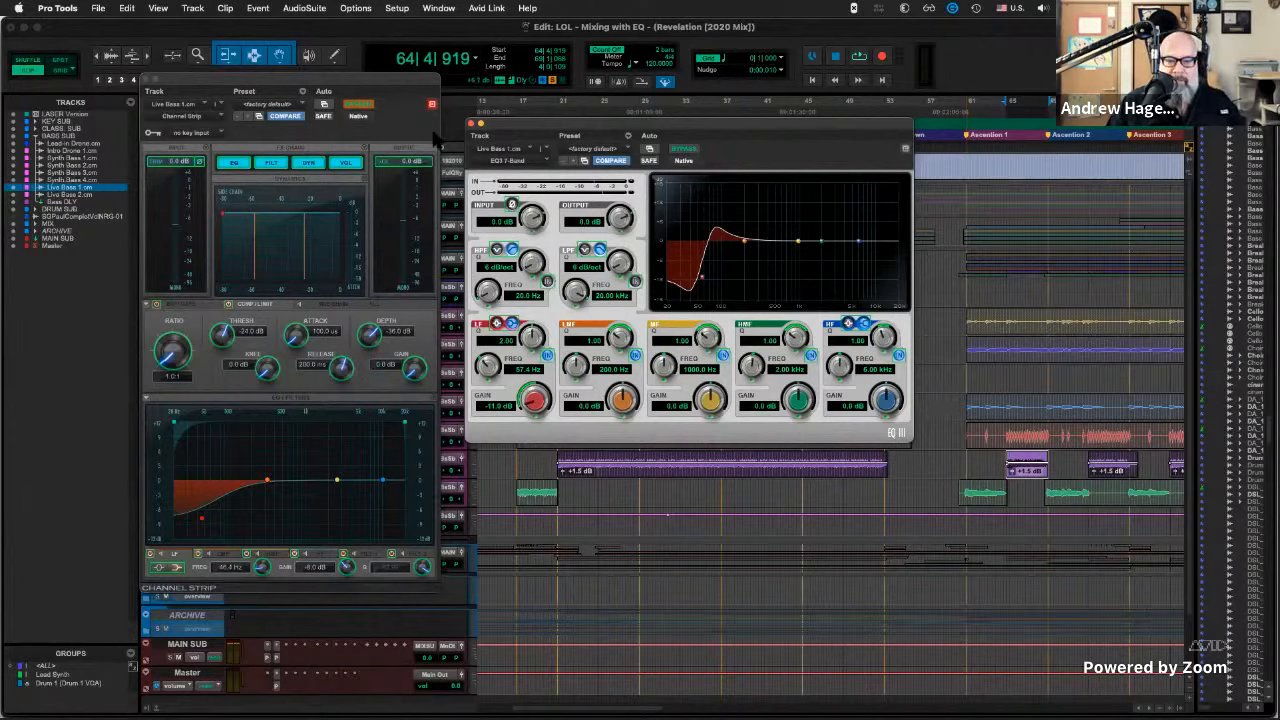
click(684, 149)
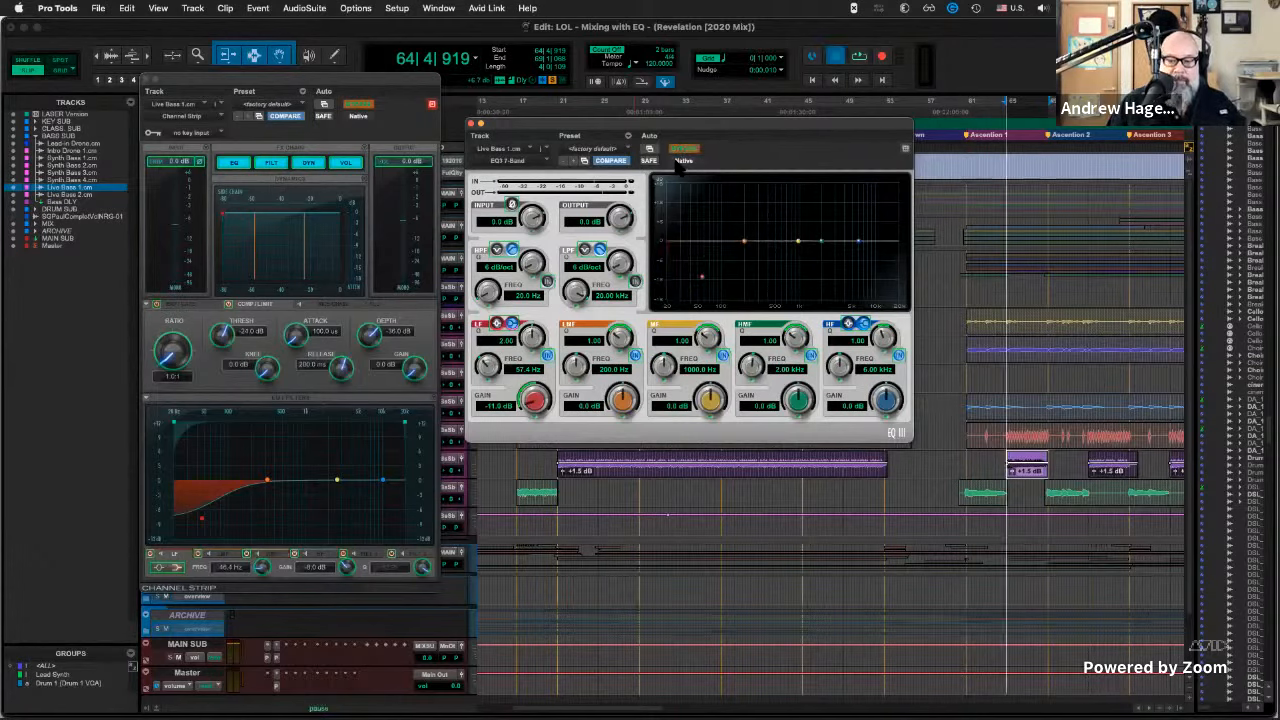
key(space)
key(XF86AudioRaiseVolume)
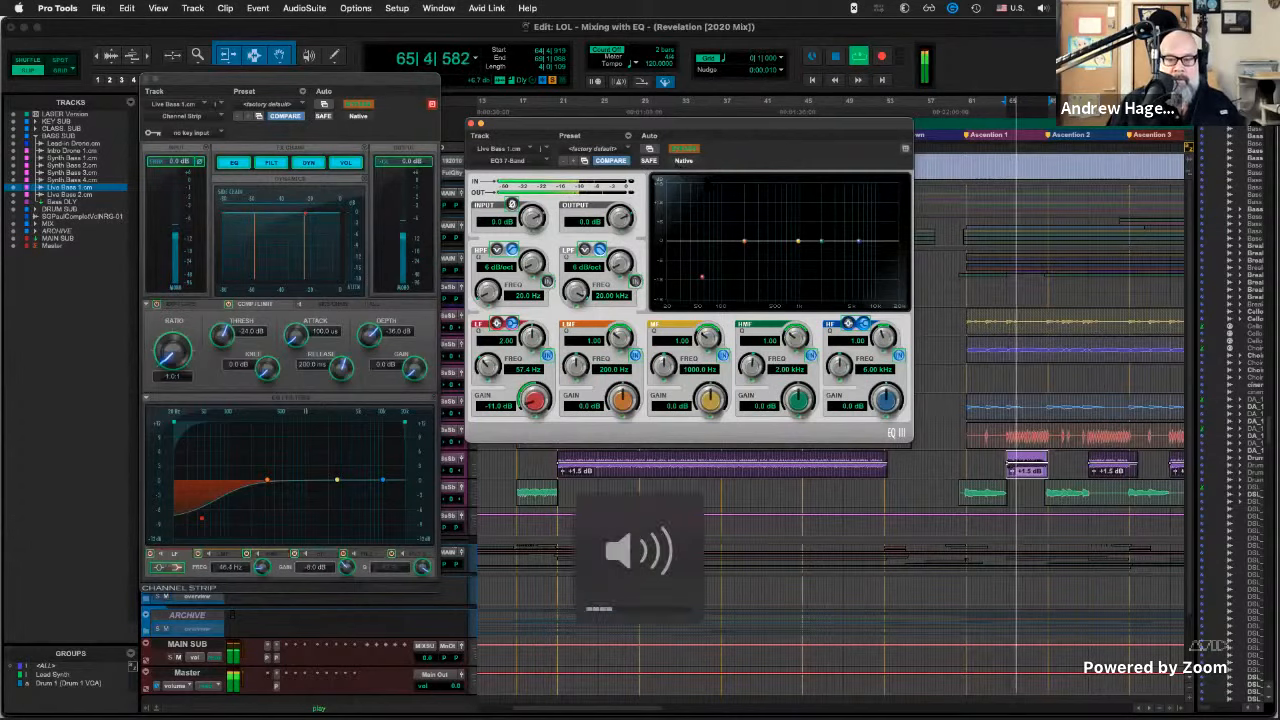
click(686, 149)
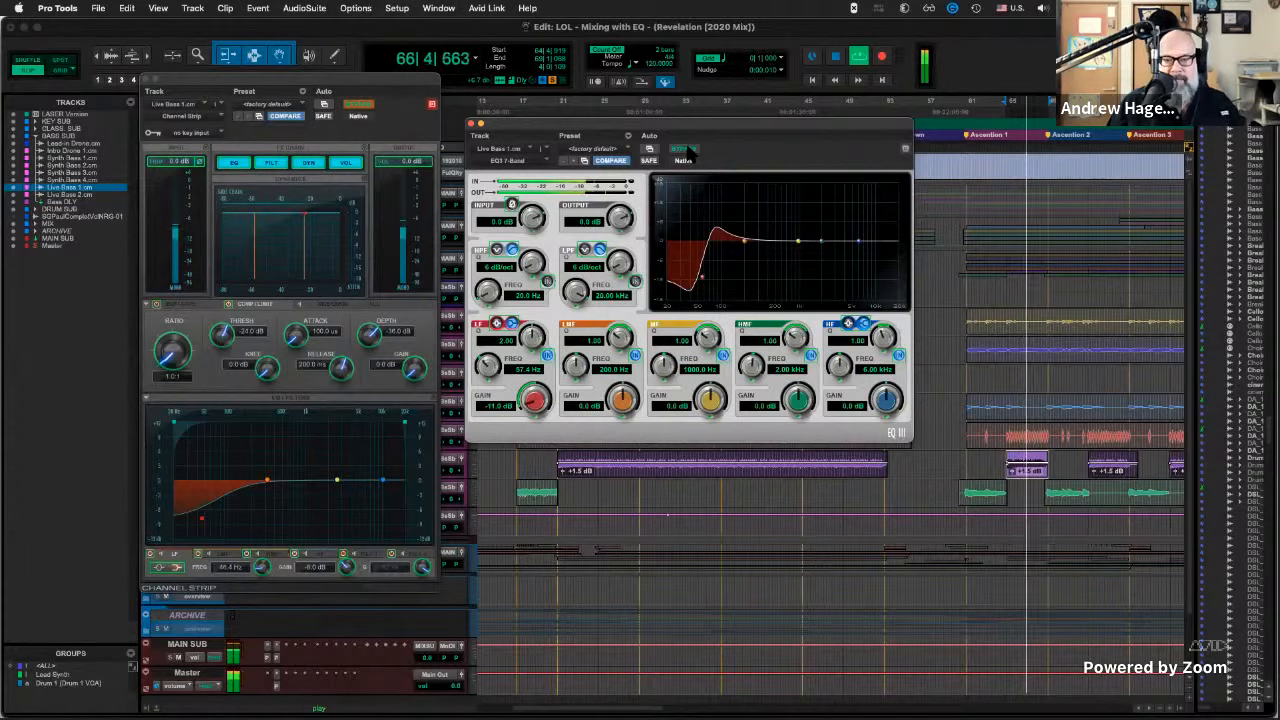
click(686, 149)
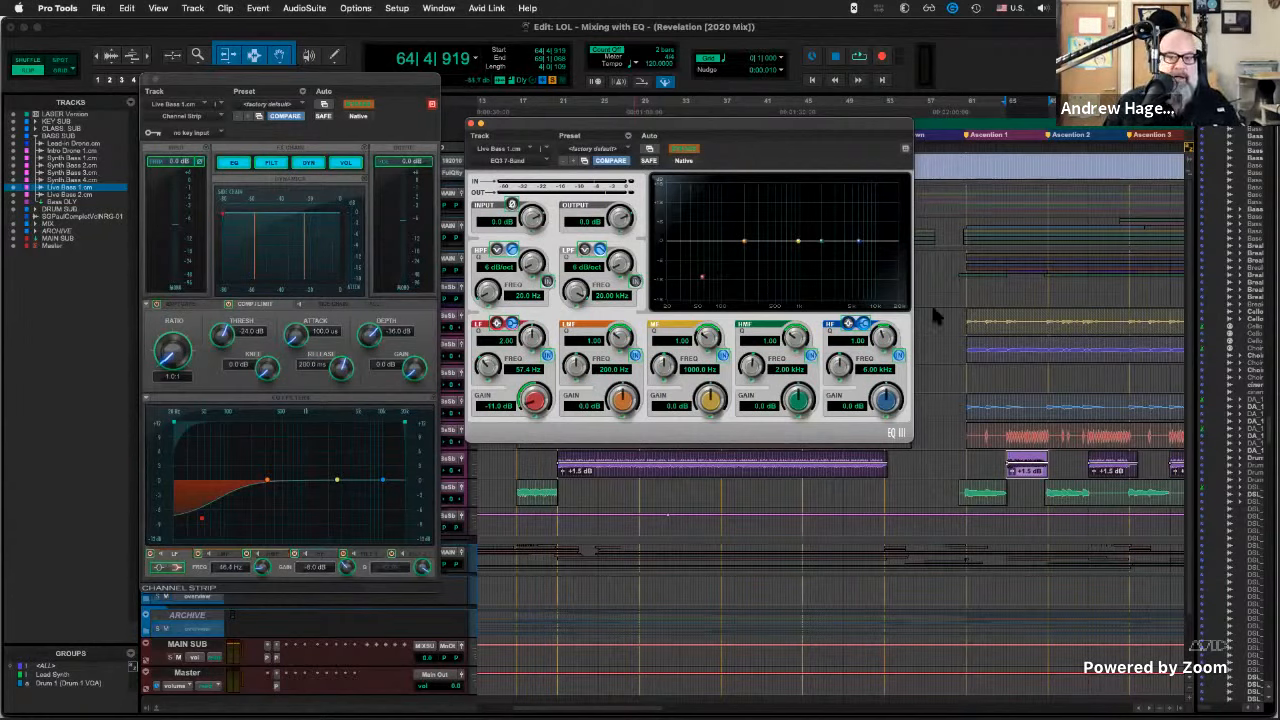
Play the bass clip, toggle the Channel Strip's bypass, activate the EQ3 7-Band for comparison and stop playback.
key(space)
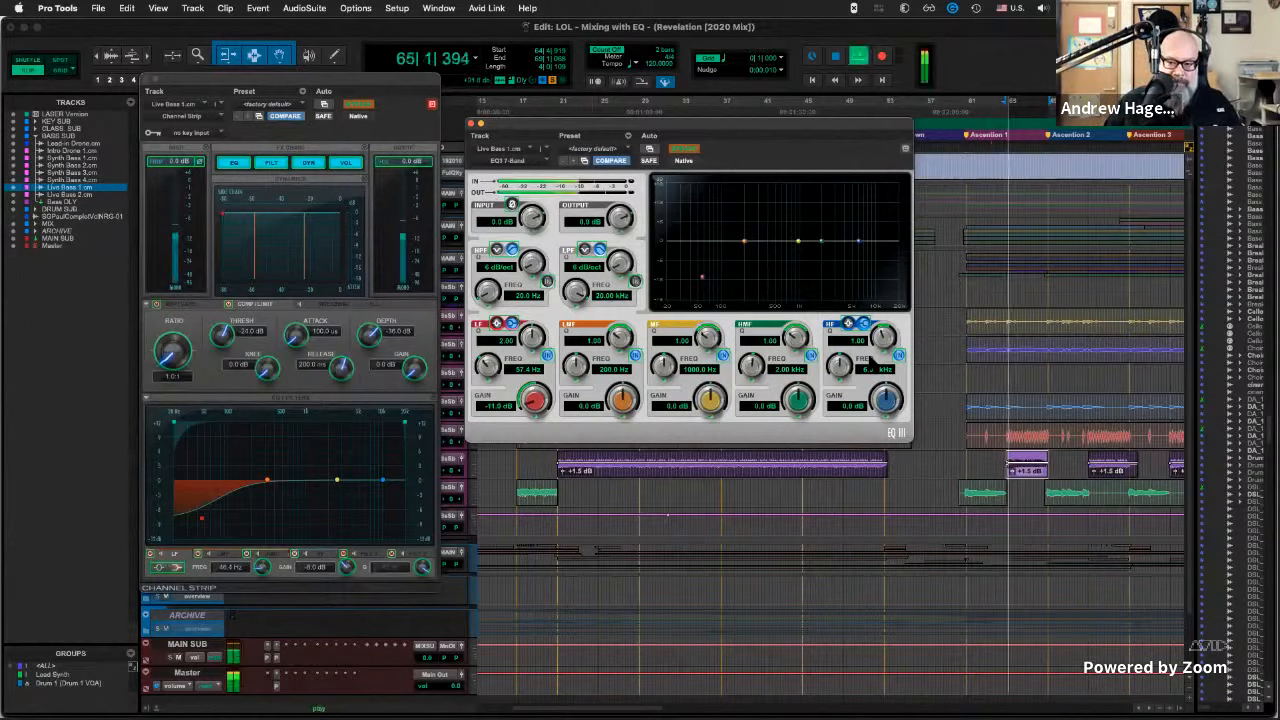
click(355, 108)
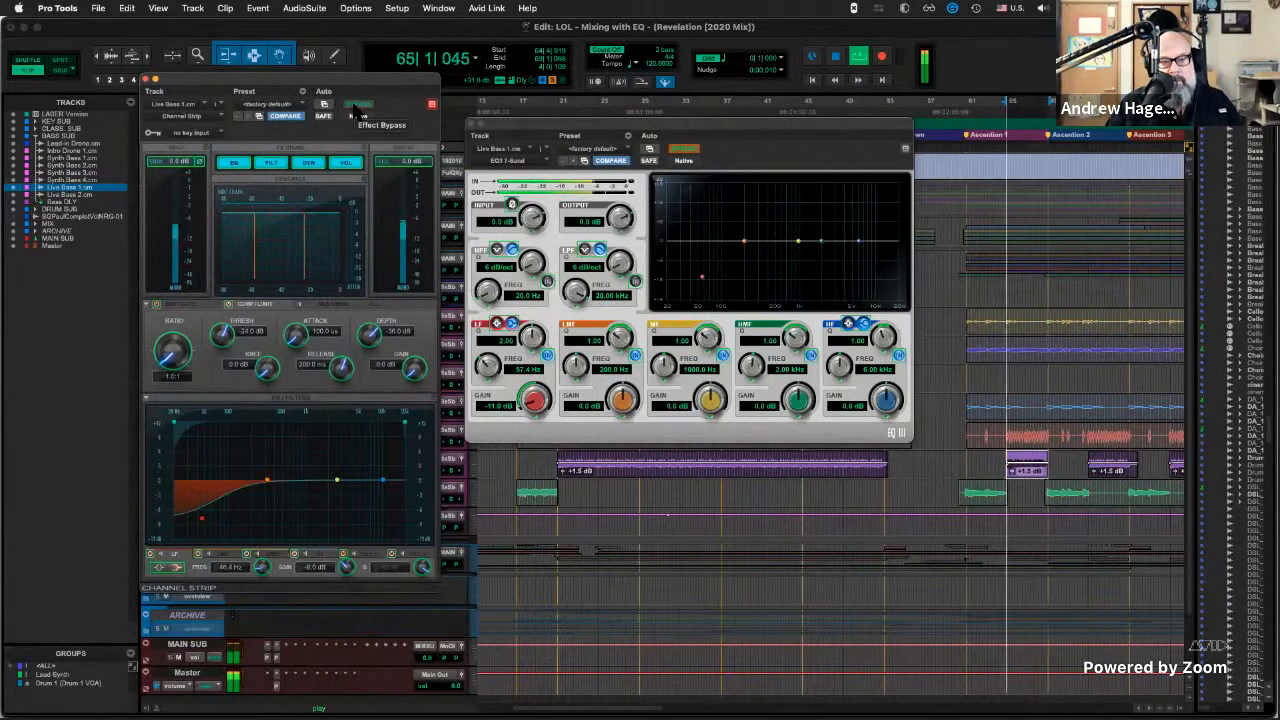
click(355, 110)
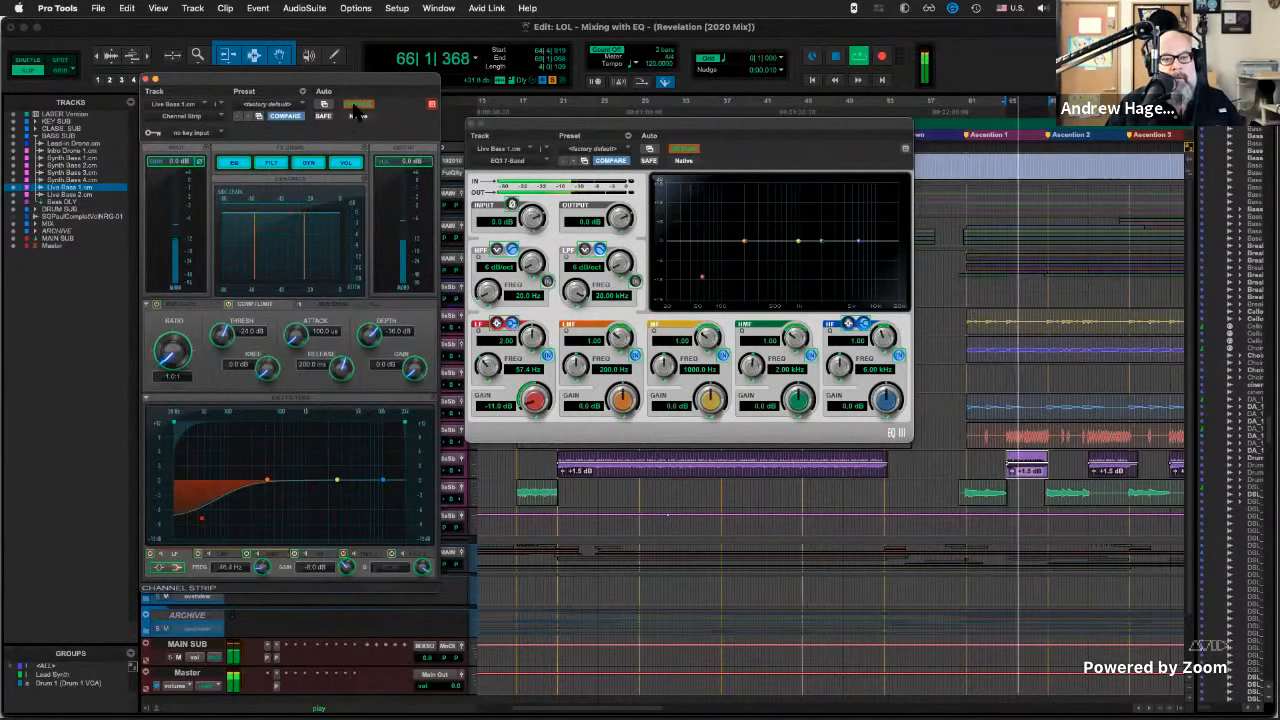
click(684, 152)
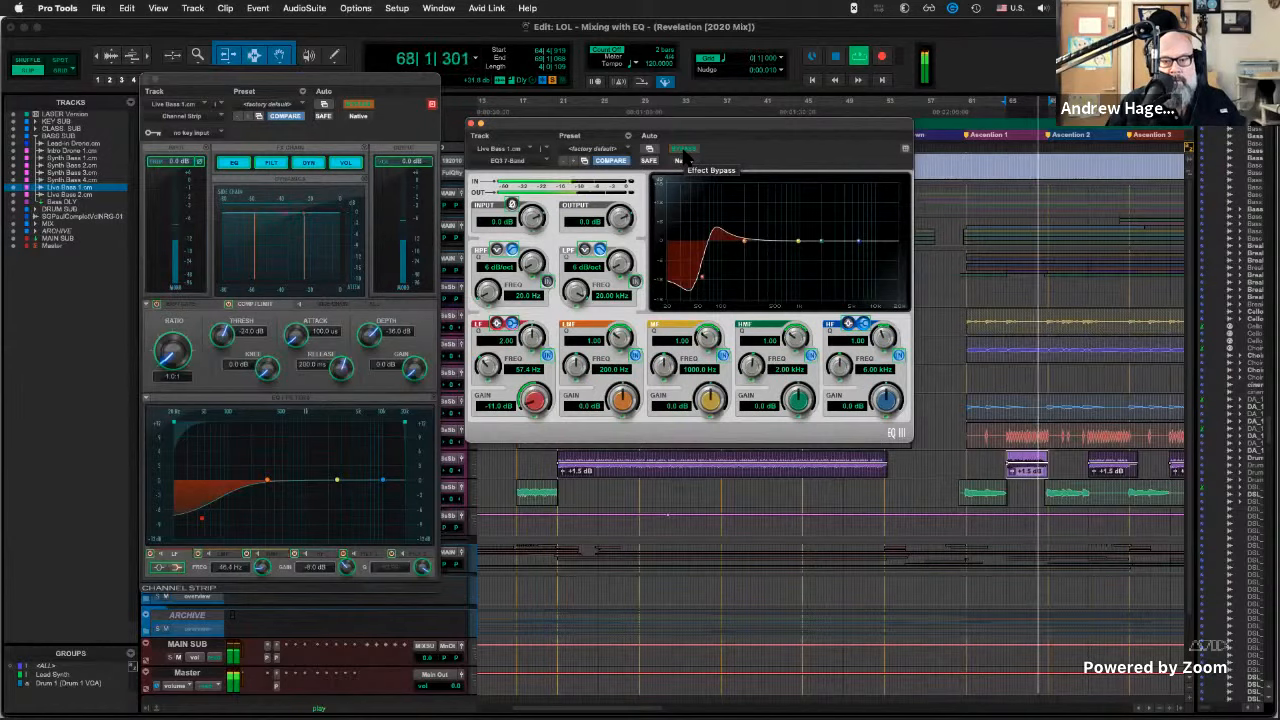
click(684, 152)
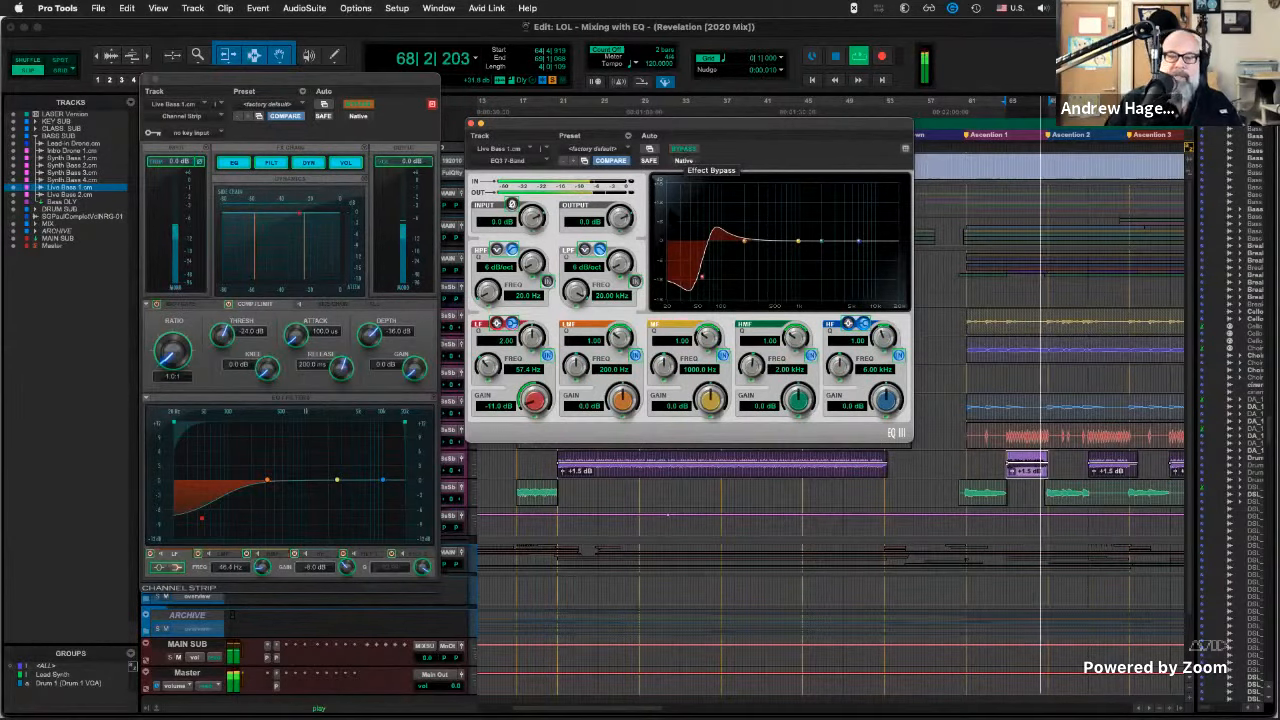
key(space)
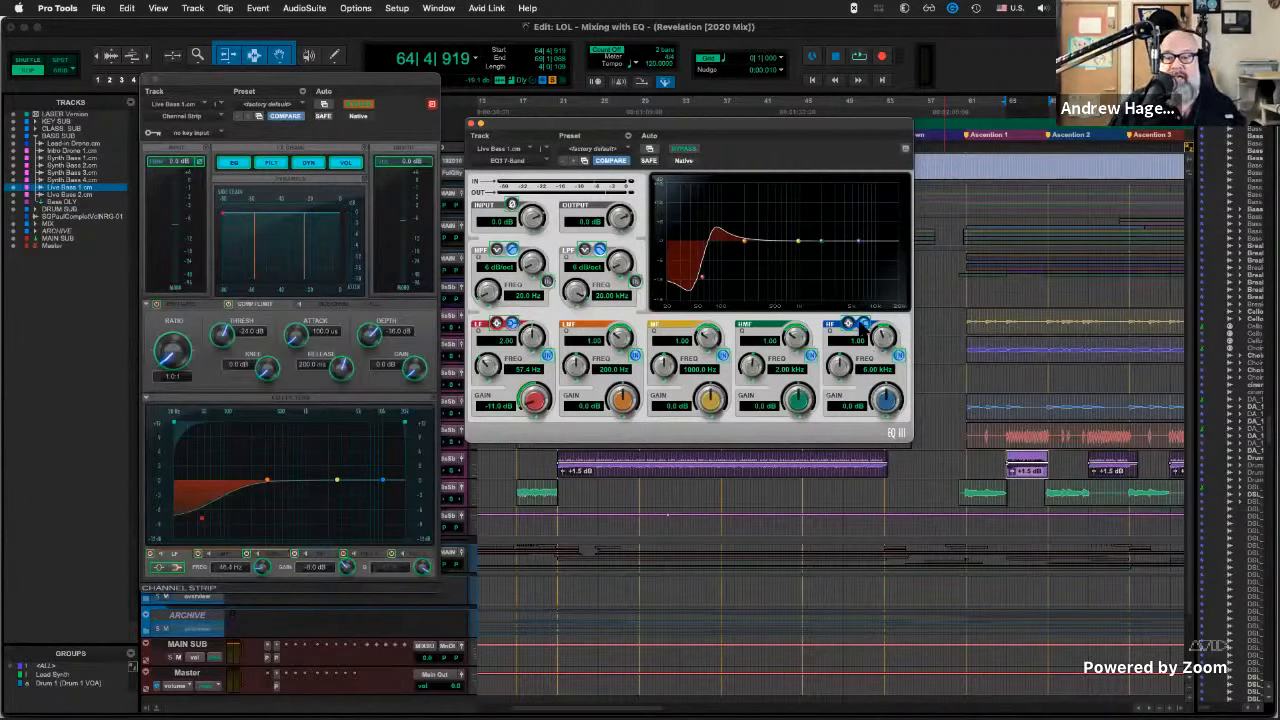
Try a 5.7 dB high-shelf boost on the EQ3 7-Band with Q 0.31, and reset the HF gain to 0.0 dB.
drag(886, 400, 893, 383)
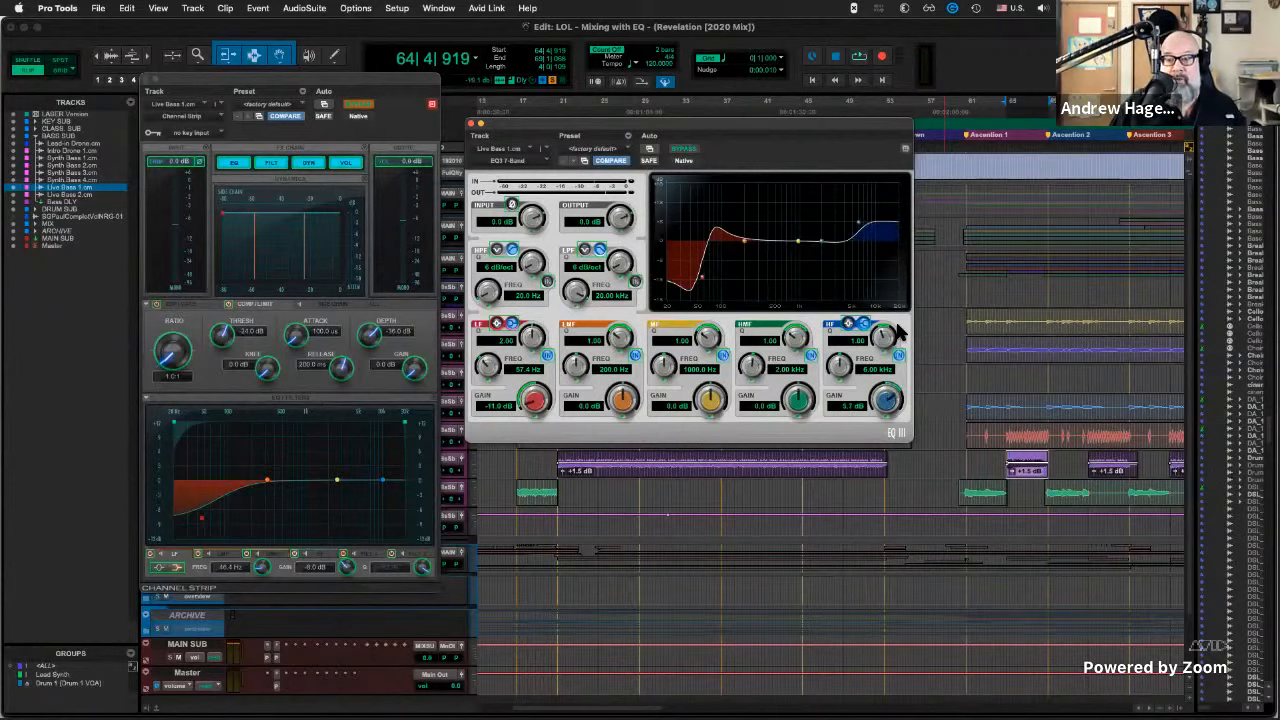
drag(884, 338, 858, 376)
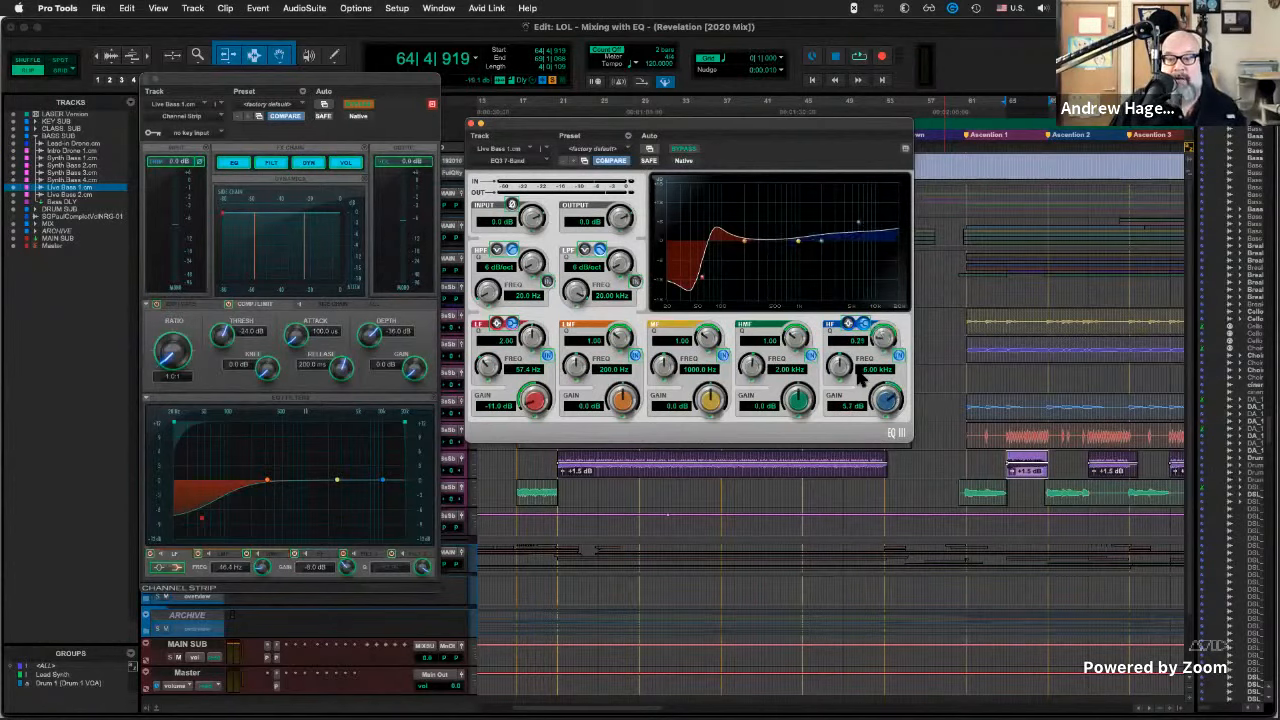
drag(901, 307, 890, 323)
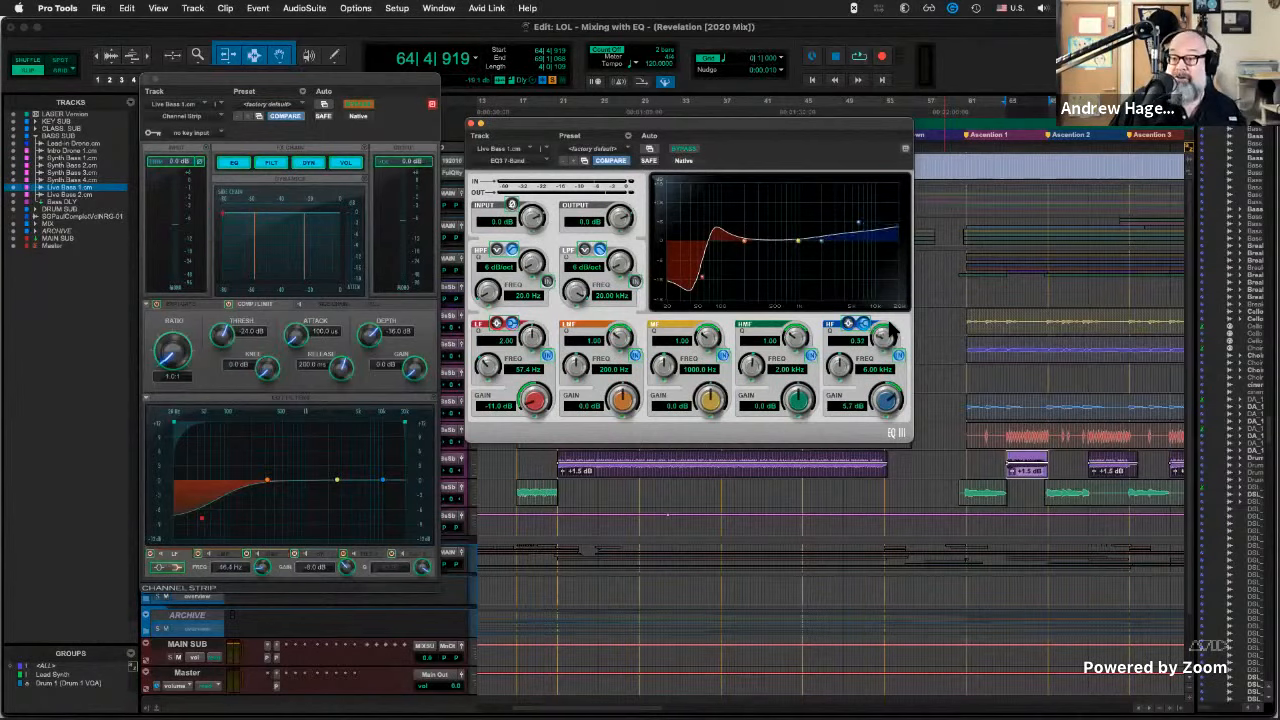
alt+click(888, 400)
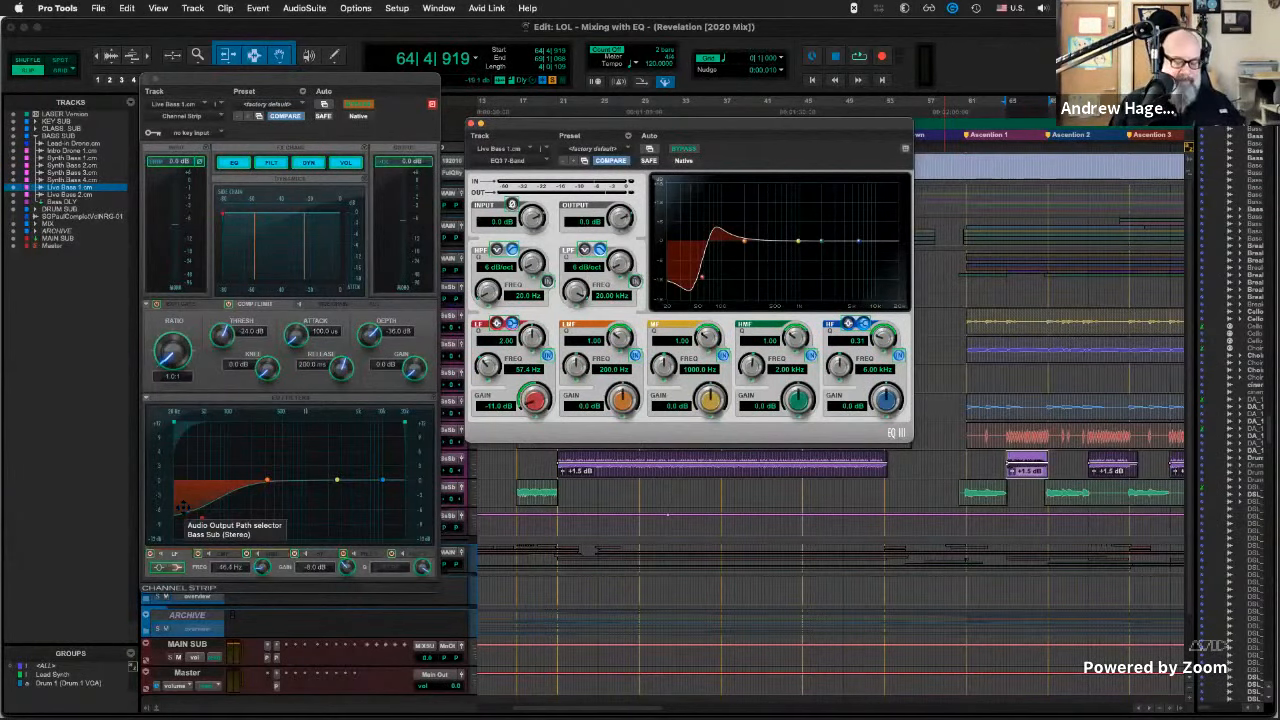
key(super+Tab)
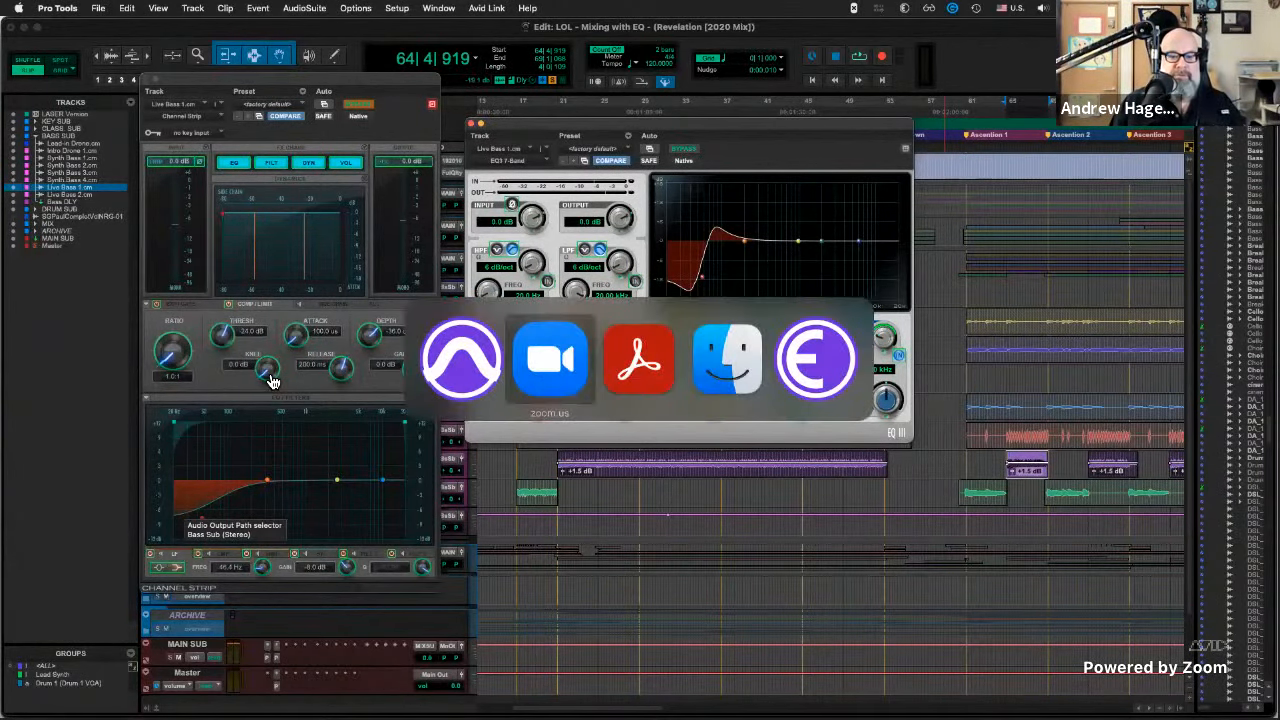
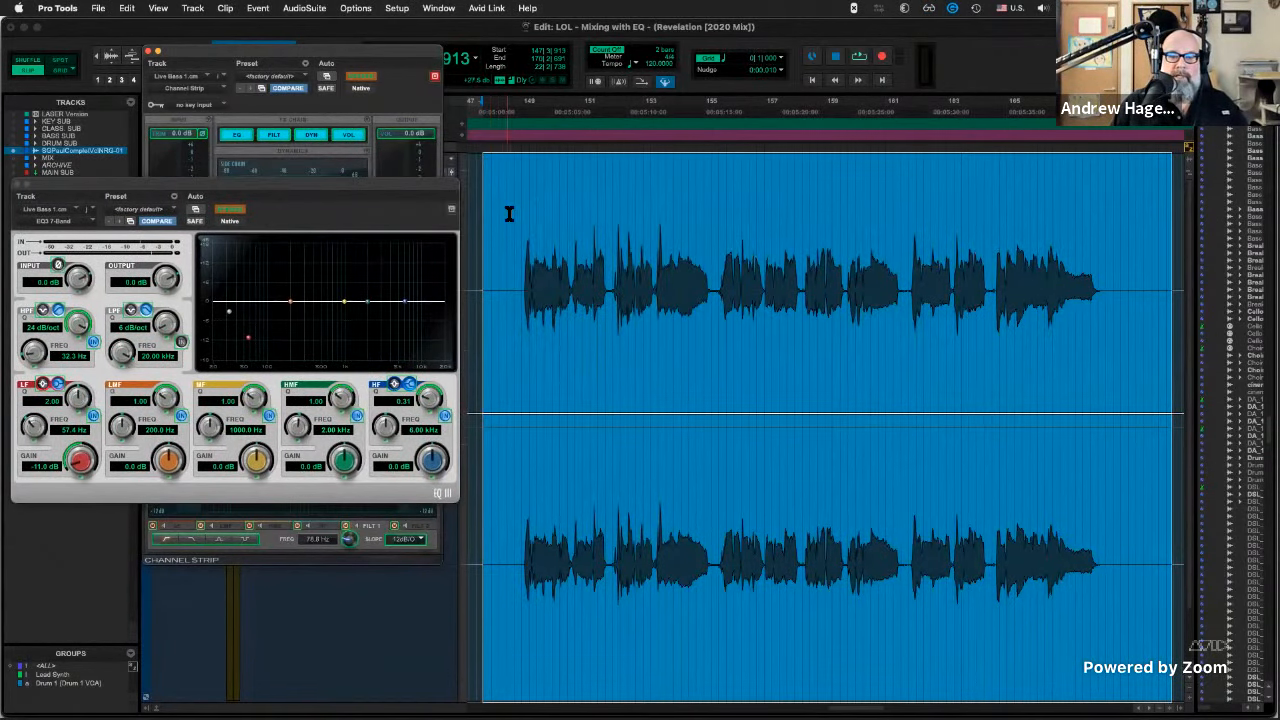
Play the enlarged stereo clip from just before its first phrase, and stop playback.
click(511, 215)
key(space)
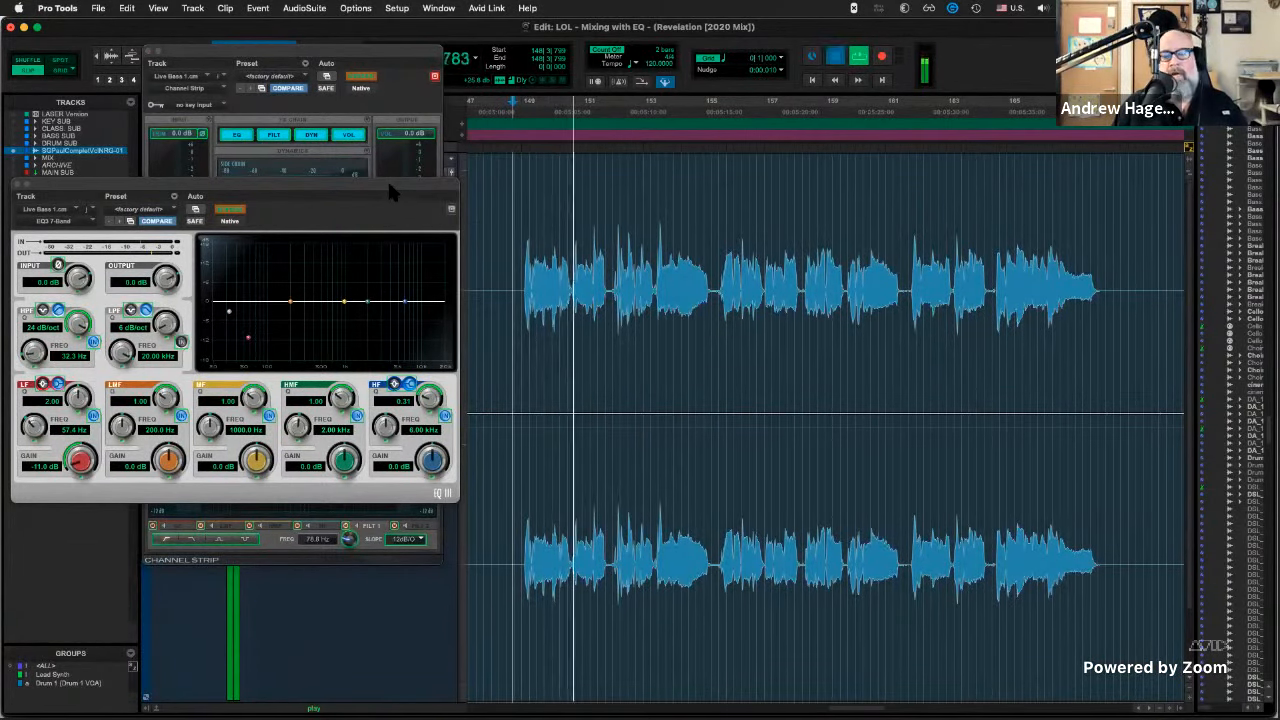
key(space)
Activate the EQ3 7-Band and reset its LF gain to 0.0 dB, LF frequency to 100 Hz and HPF frequency to 20 Hz.
drag(393, 186, 884, 177)
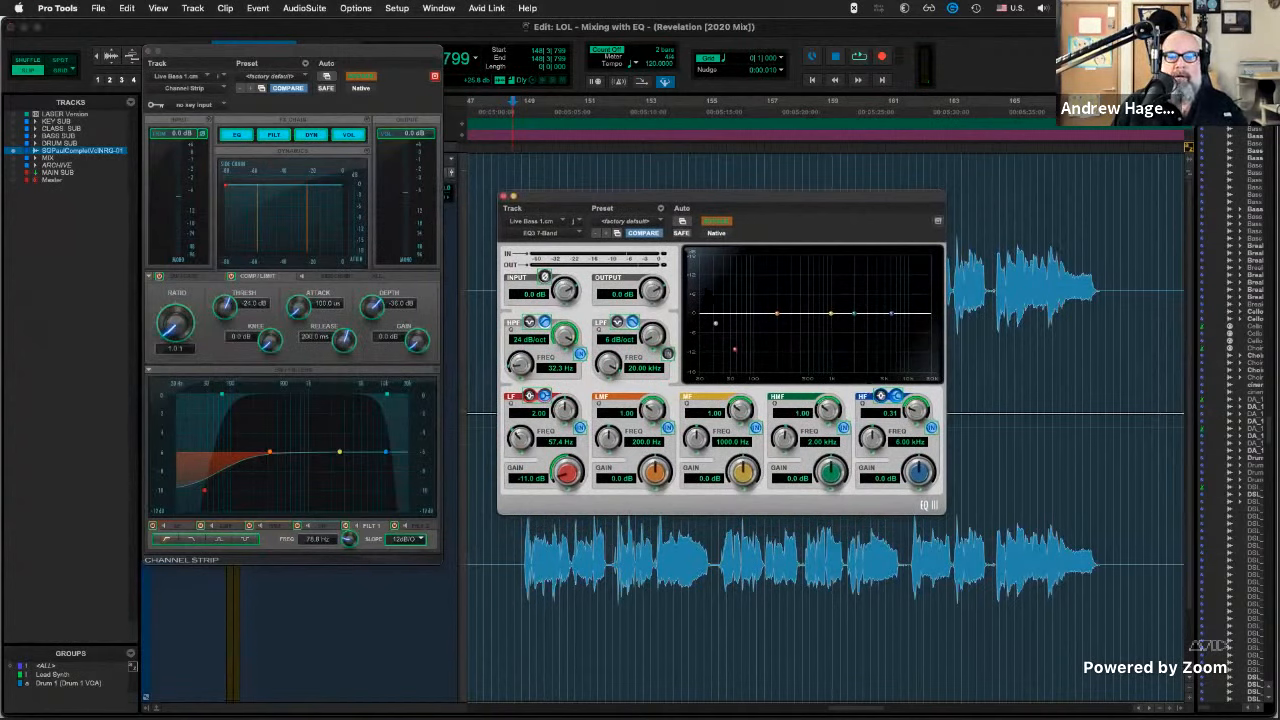
click(712, 222)
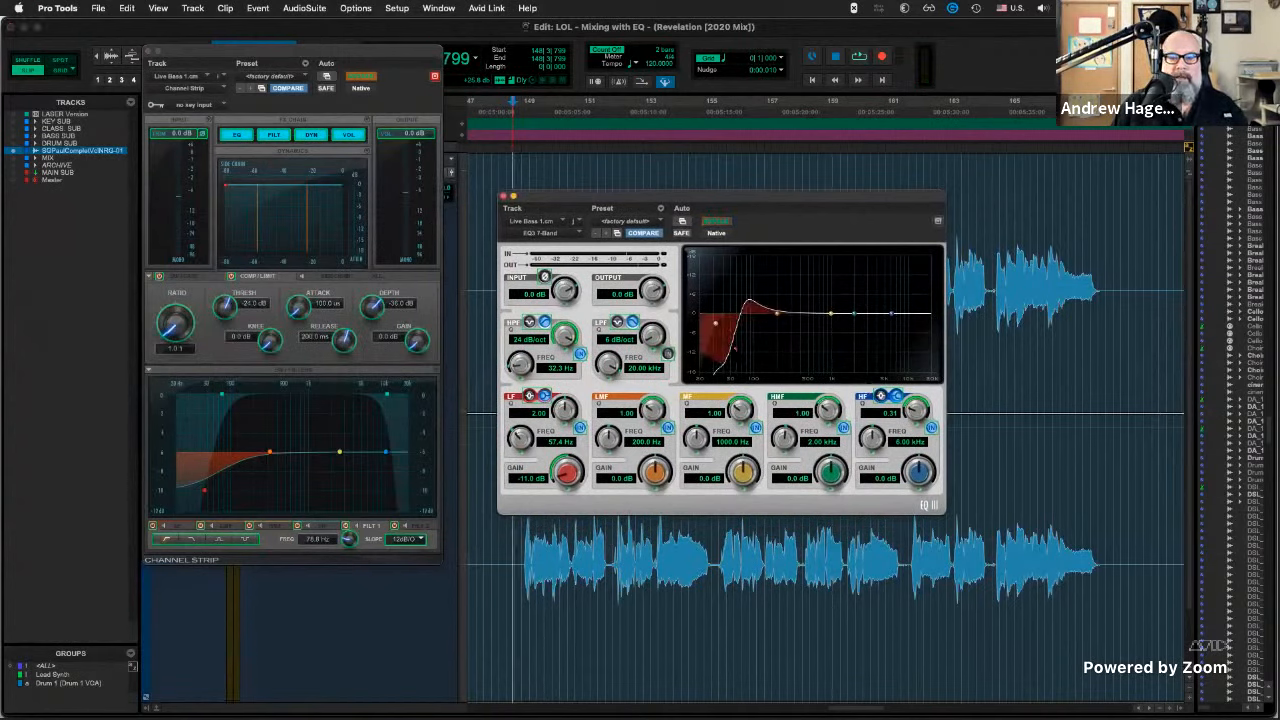
drag(734, 346, 707, 322)
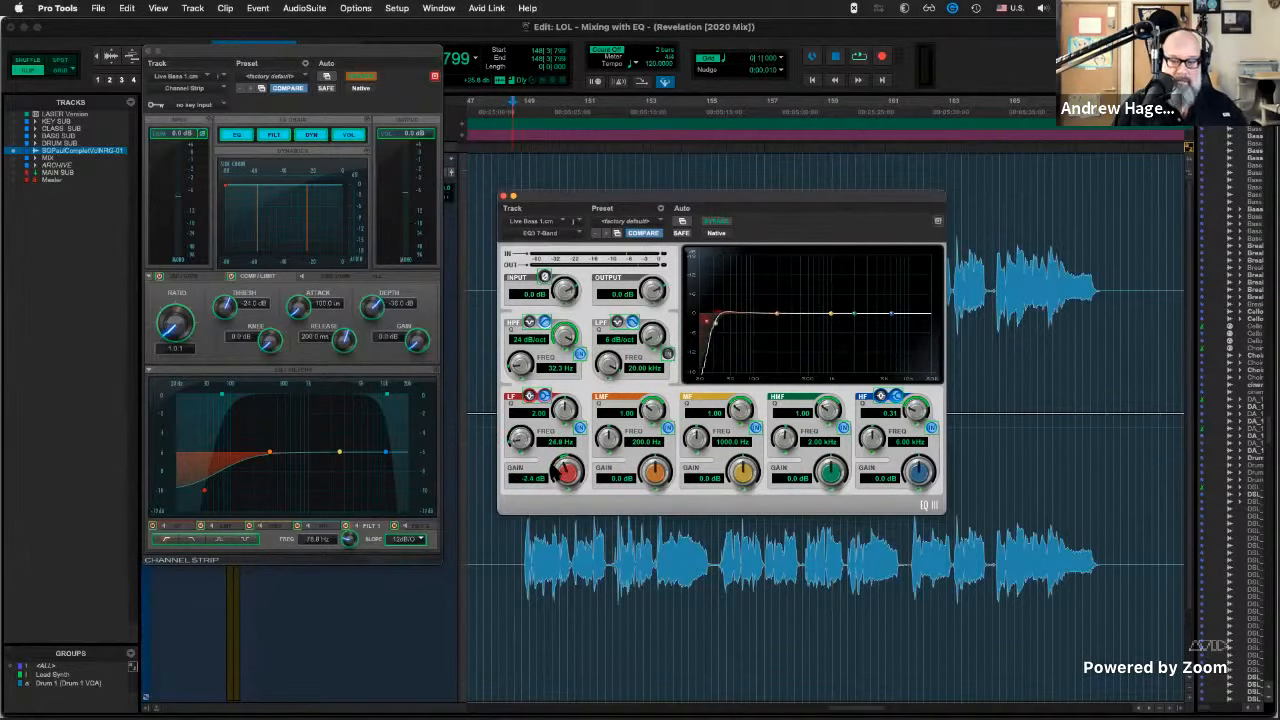
drag(557, 467, 563, 466)
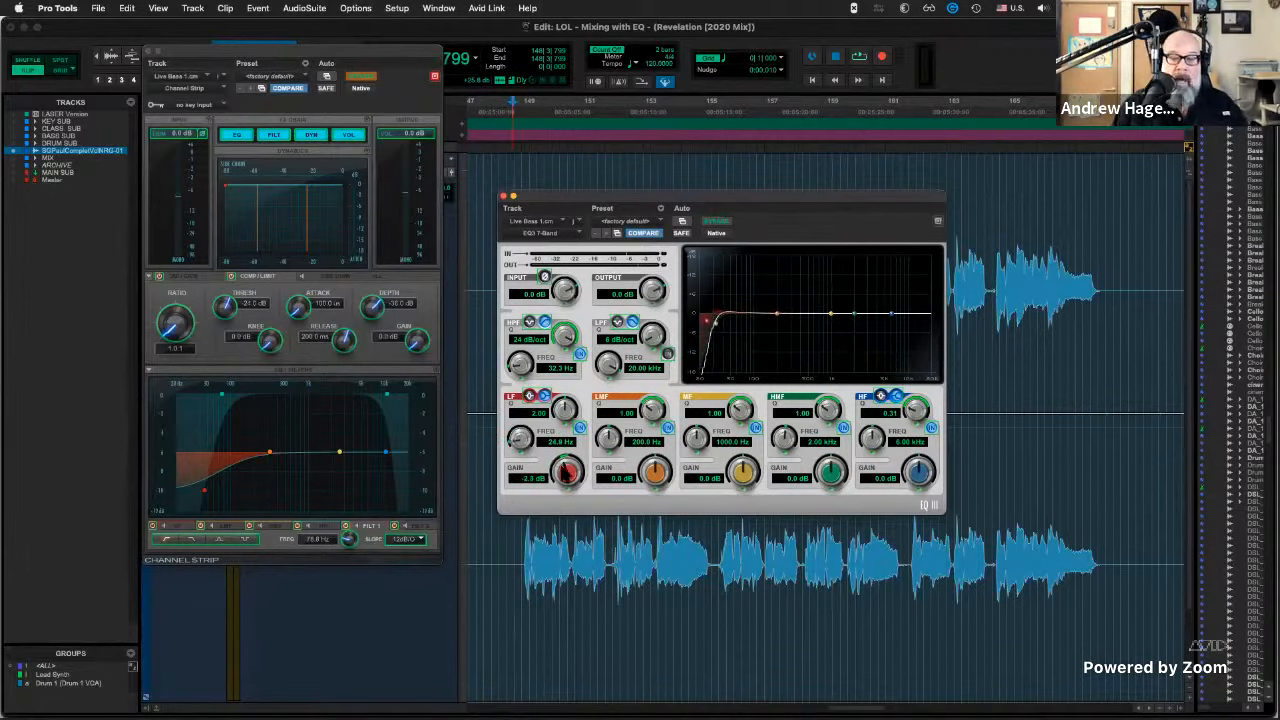
alt+click(563, 466)
alt+click(533, 443)
alt+click(530, 360)
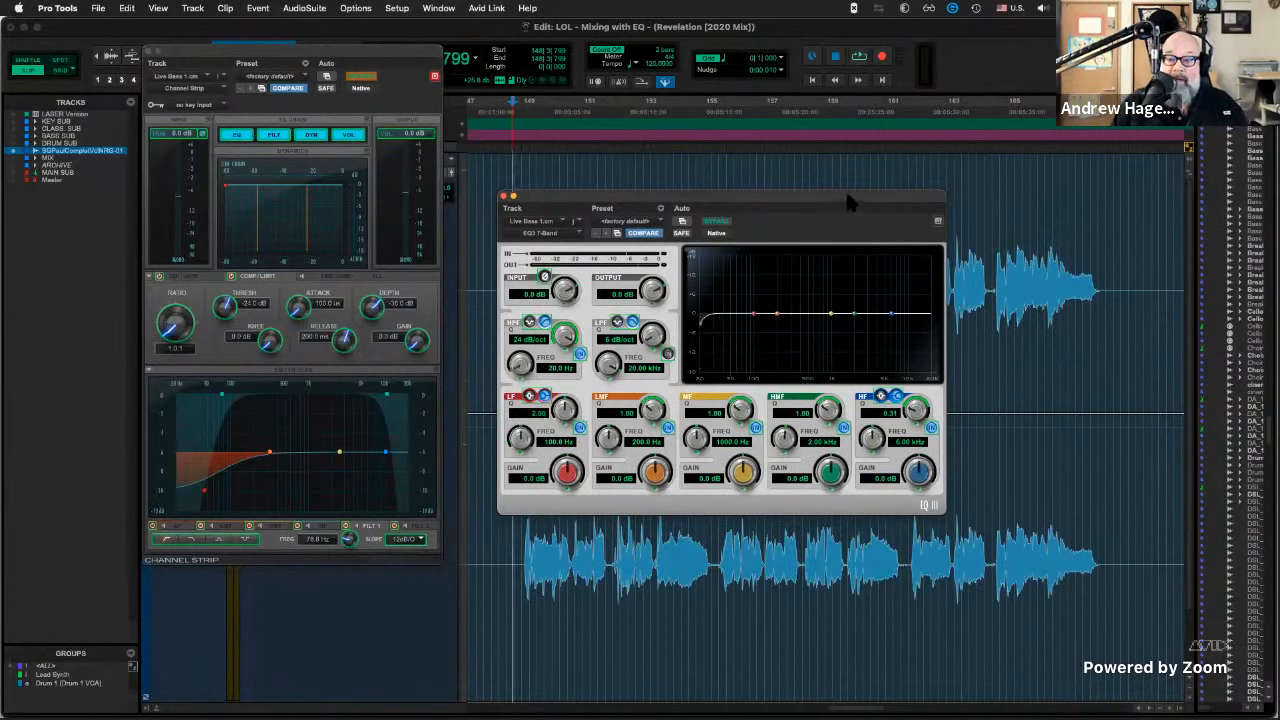
Boost the EQ3's MF band by 10.0 dB at about 980 Hz and narrow its Q to a sharp peak.
drag(847, 197, 578, 229)
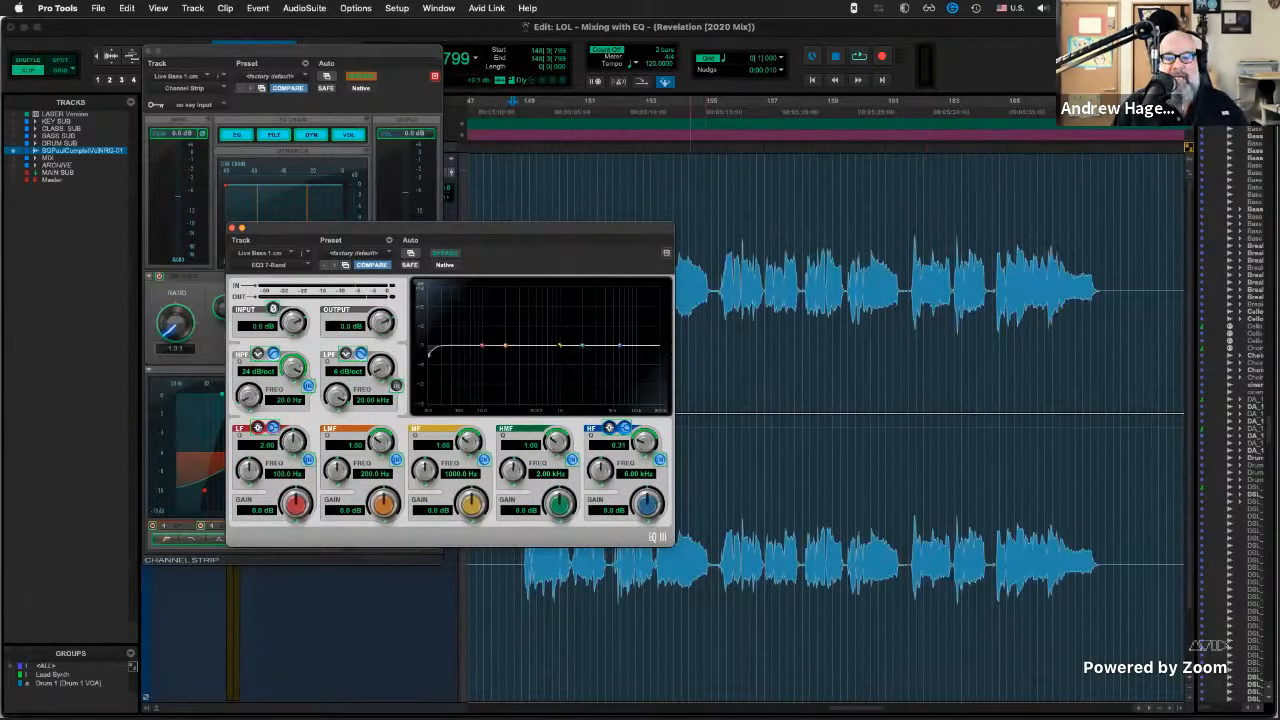
drag(559, 345, 561, 317)
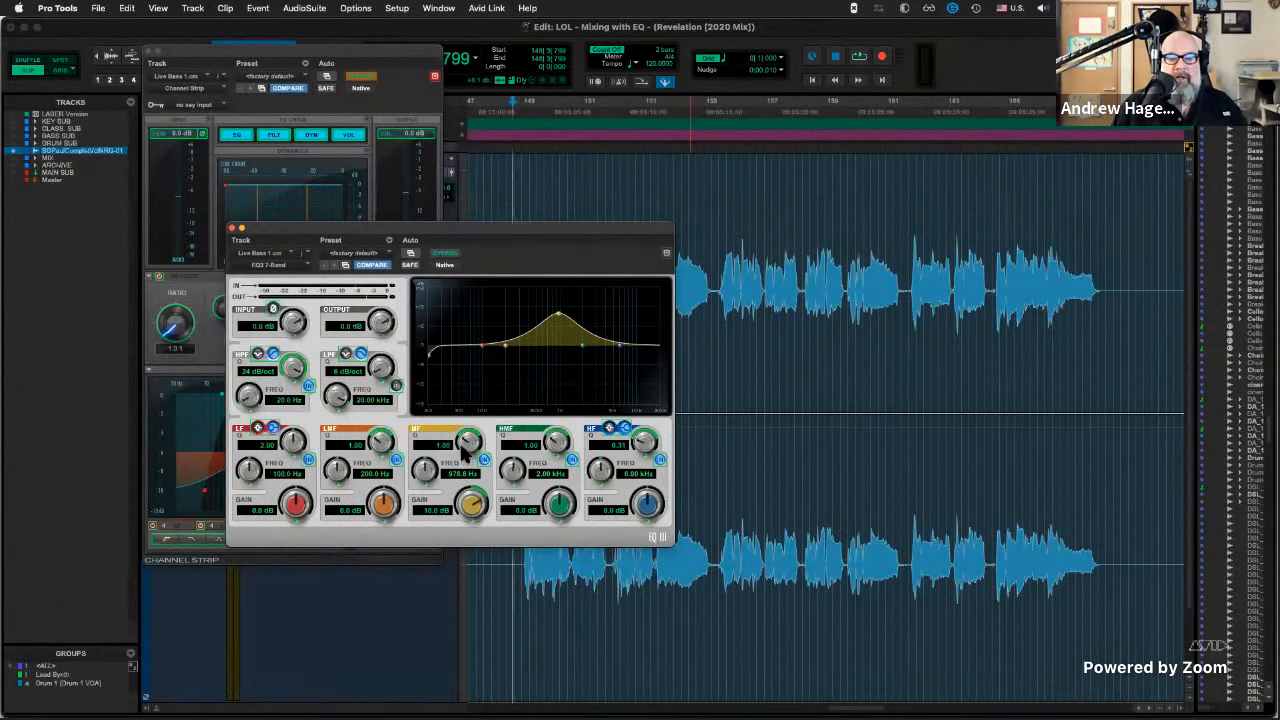
drag(466, 442, 467, 420)
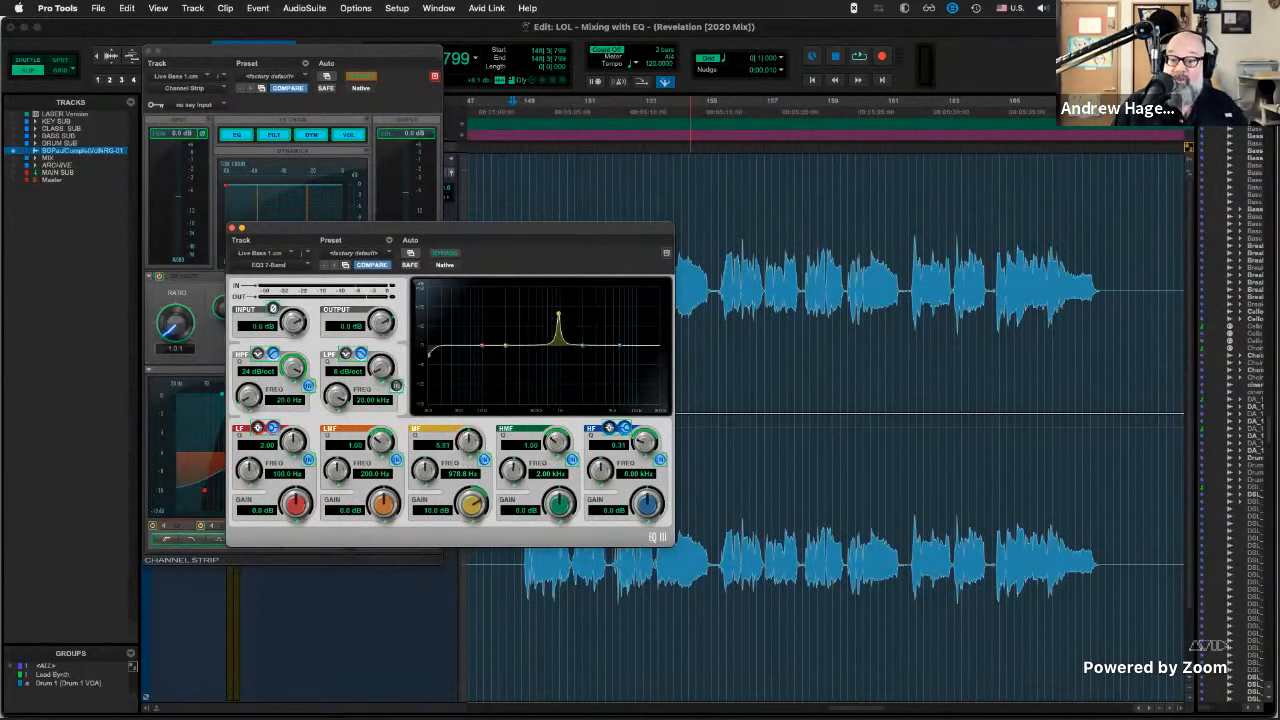
Sweep the EQ3's narrow MF peak during playback up to about 4.79 kHz at 12.0 dB, and stop playback.
key(space)
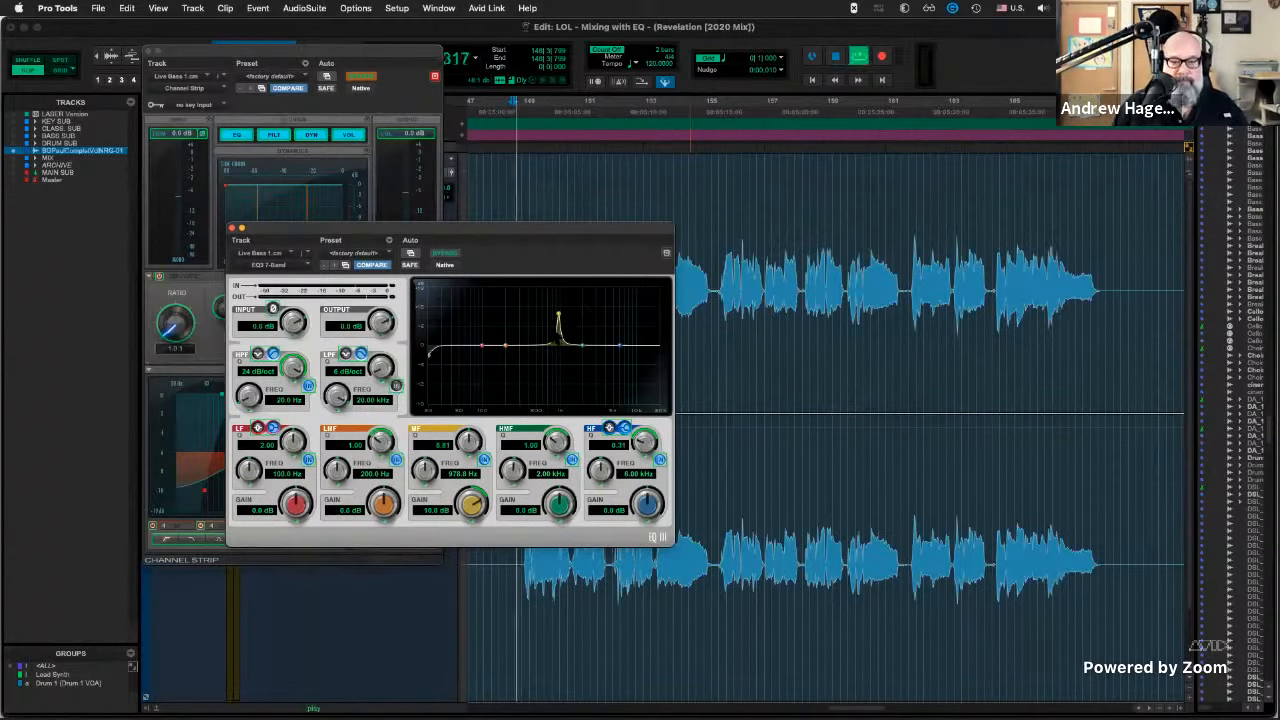
drag(558, 314, 612, 306)
key(space)
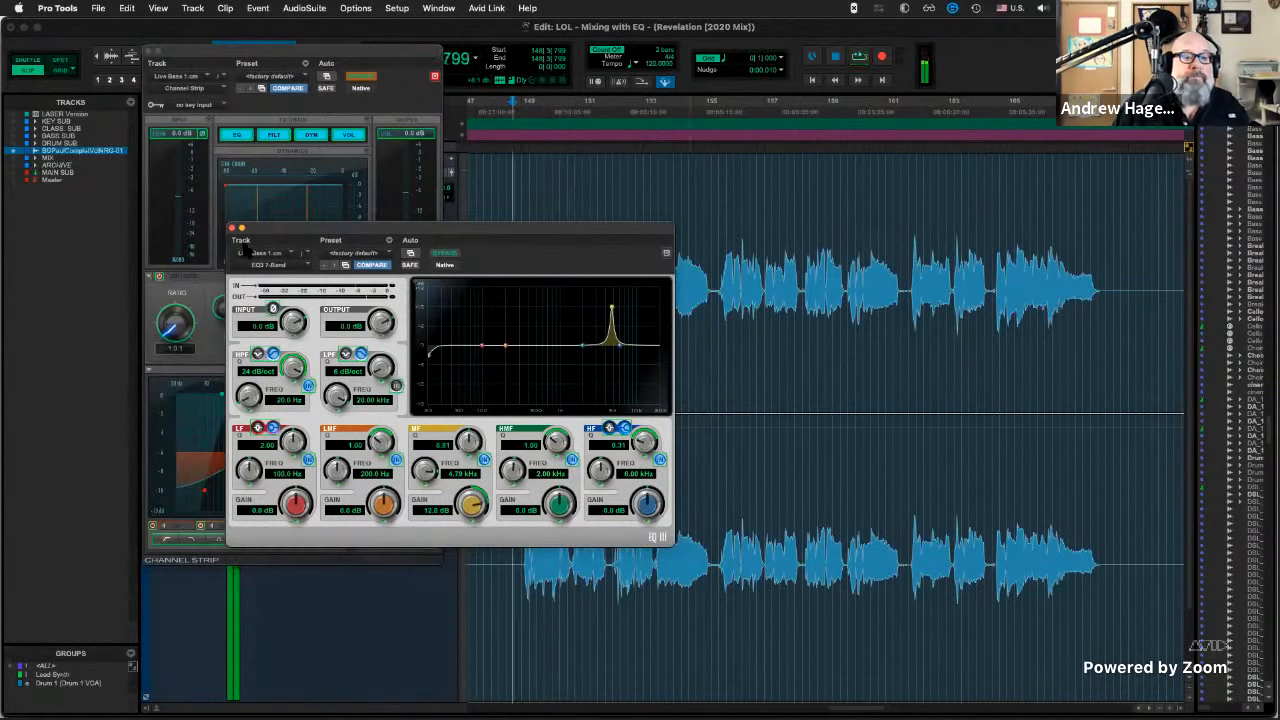
Dismiss the EQ3's track list and close the EQ3 7-Band and Channel Strip windows of Live Bass 1.
click(262, 254)
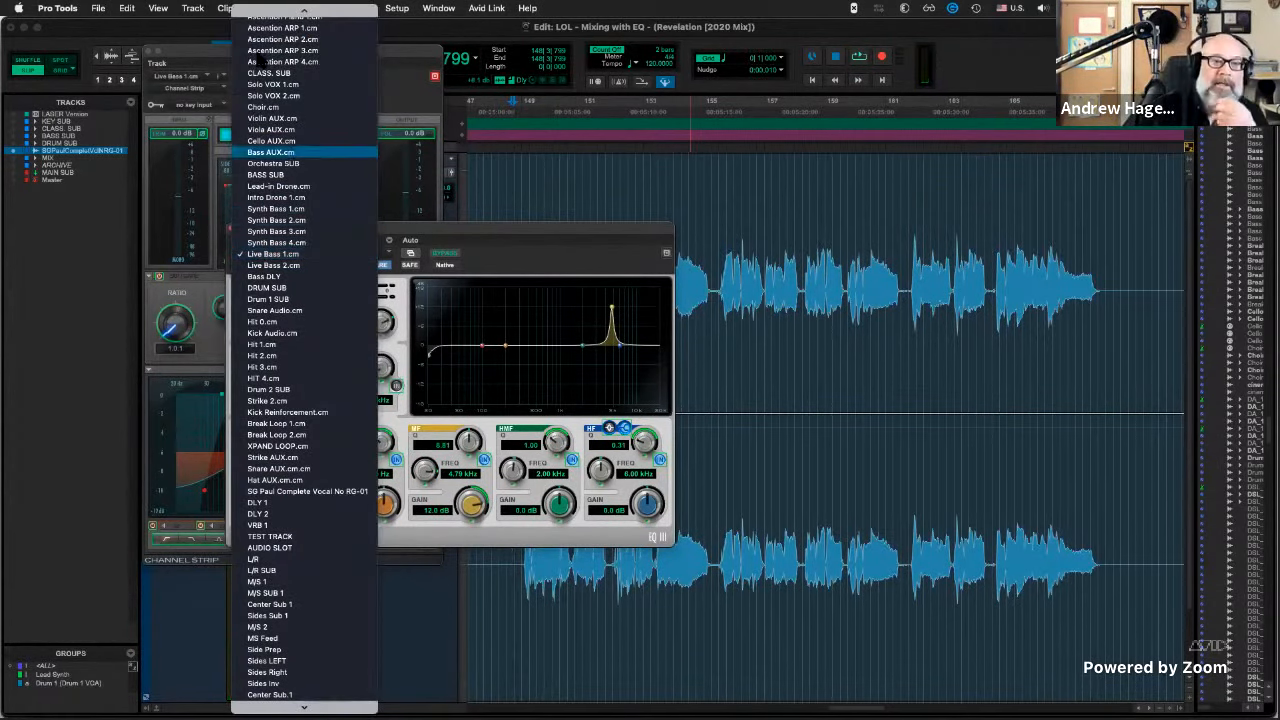
click(545, 234)
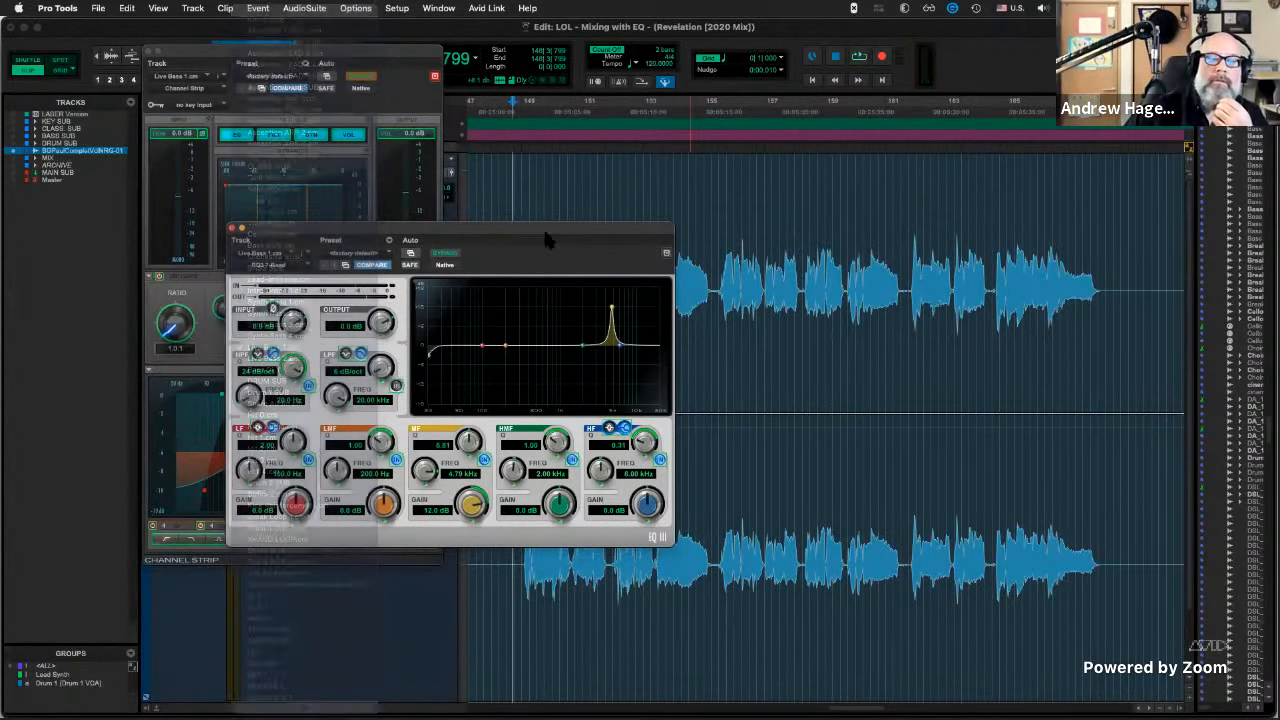
click(232, 230)
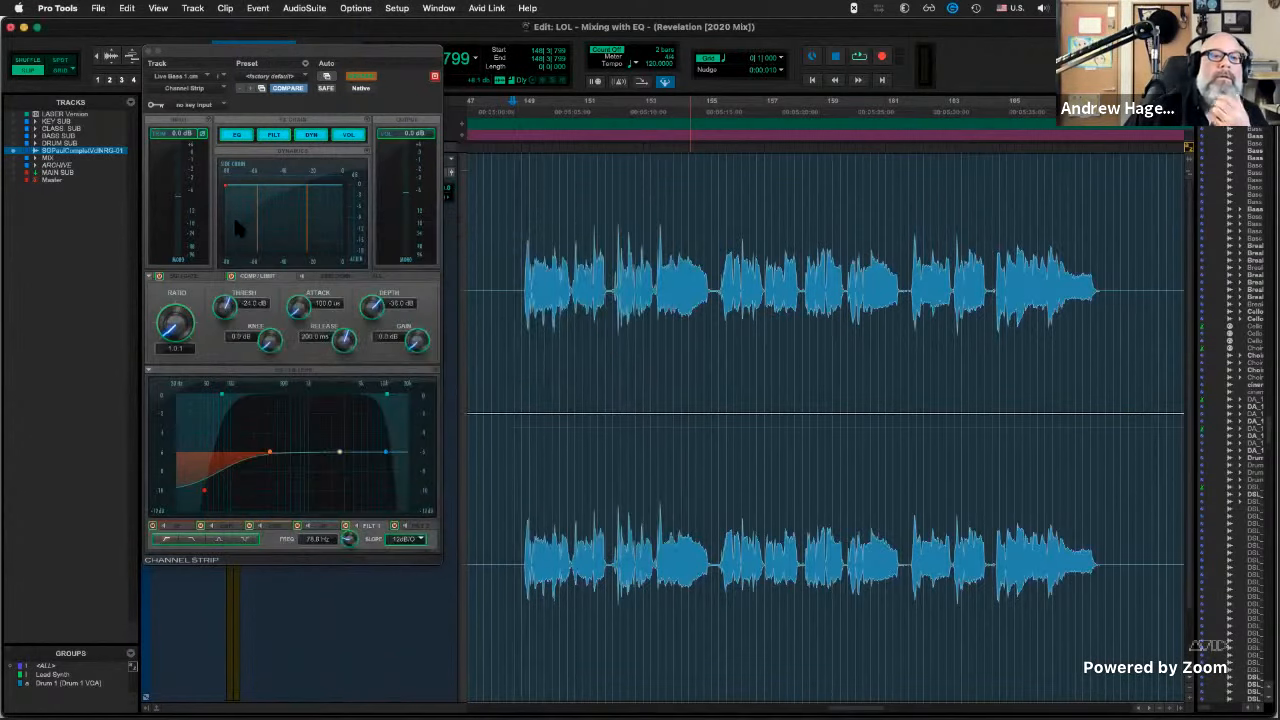
click(149, 51)
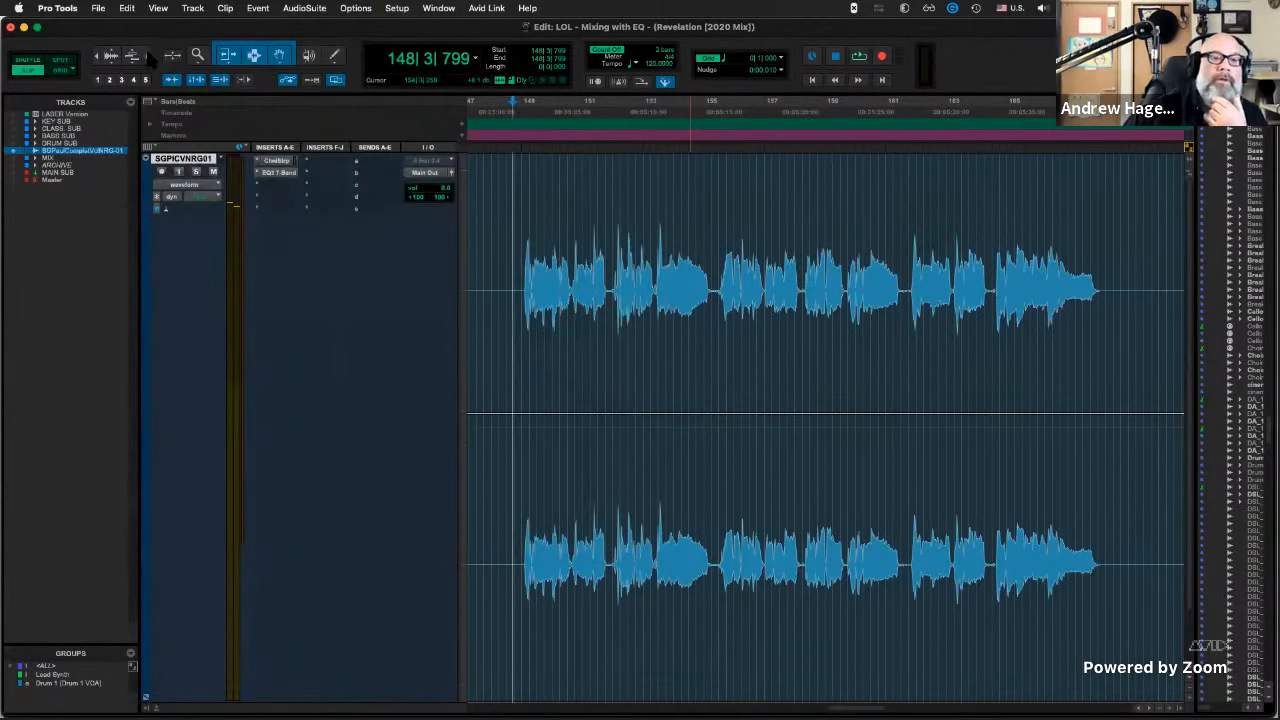
Open the vocal track's EQ3 7-Band, boost its MF band 10.0 dB at about 904 Hz, and narrow the Q to 7.33.
click(278, 173)
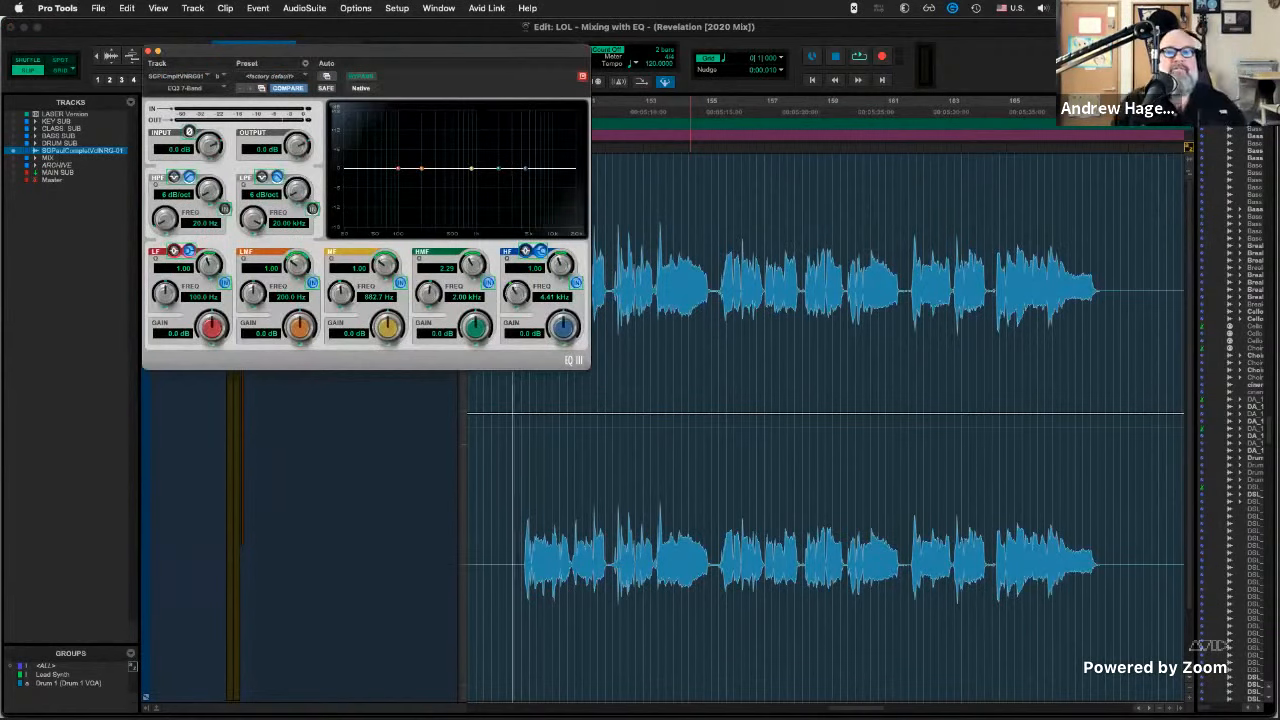
drag(471, 168, 472, 134)
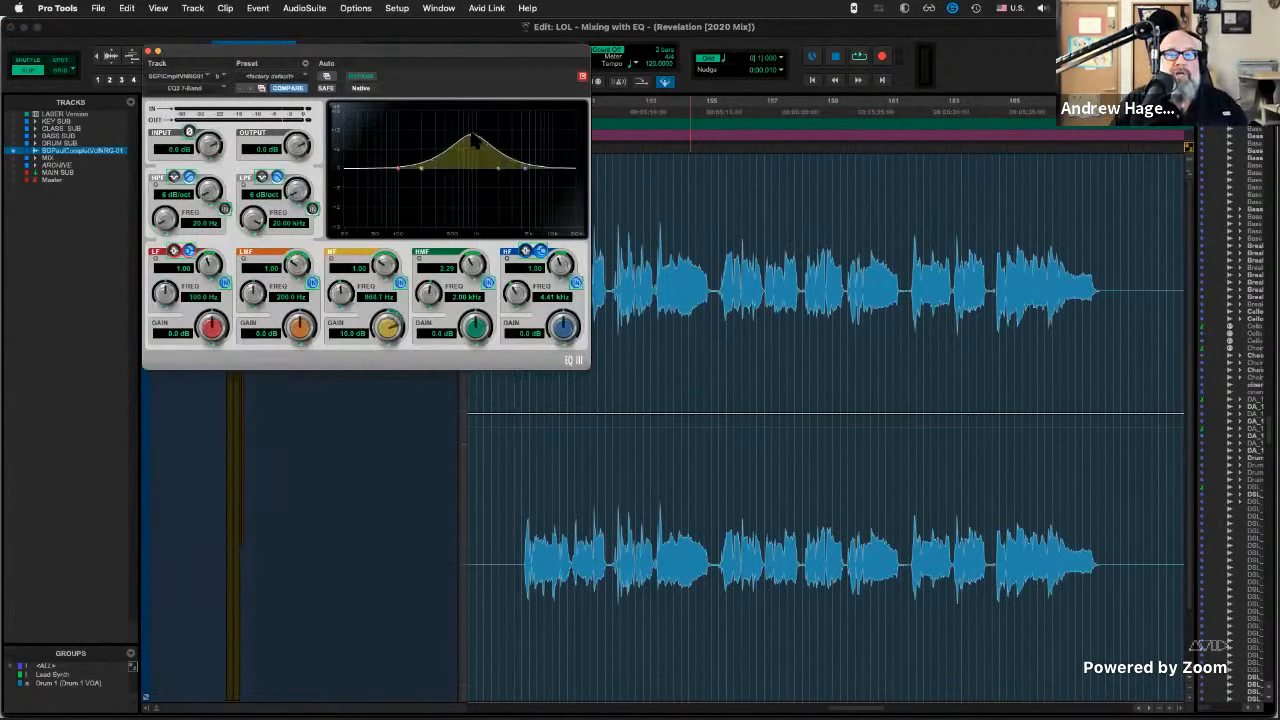
drag(387, 265, 390, 222)
Sweep the boosted MF peak between about 1.78 kHz and 498 Hz during playback, and reset the band to 0.0 dB at 1000 Hz.
key(space)
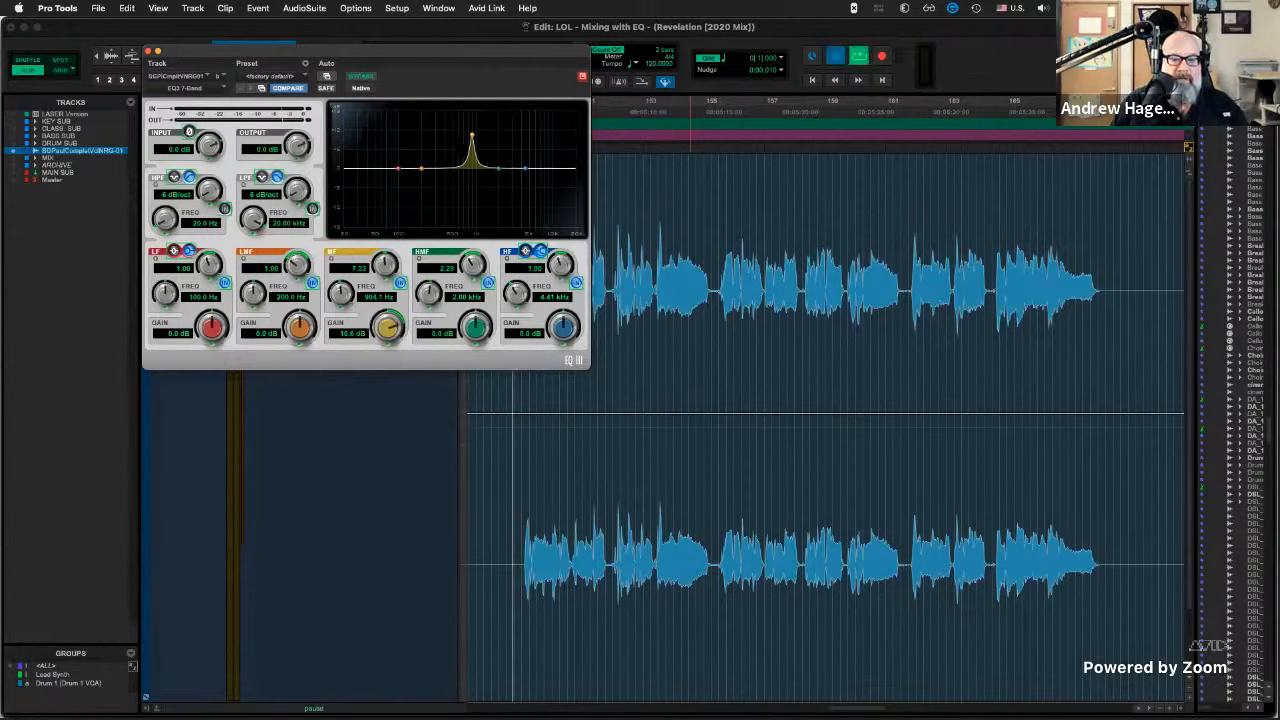
mouse_move(471, 134)
mouse_down()
mouse_move(526, 133)
mouse_move(407, 131)
mouse_move(517, 125)
mouse_move(494, 126)
mouse_up()
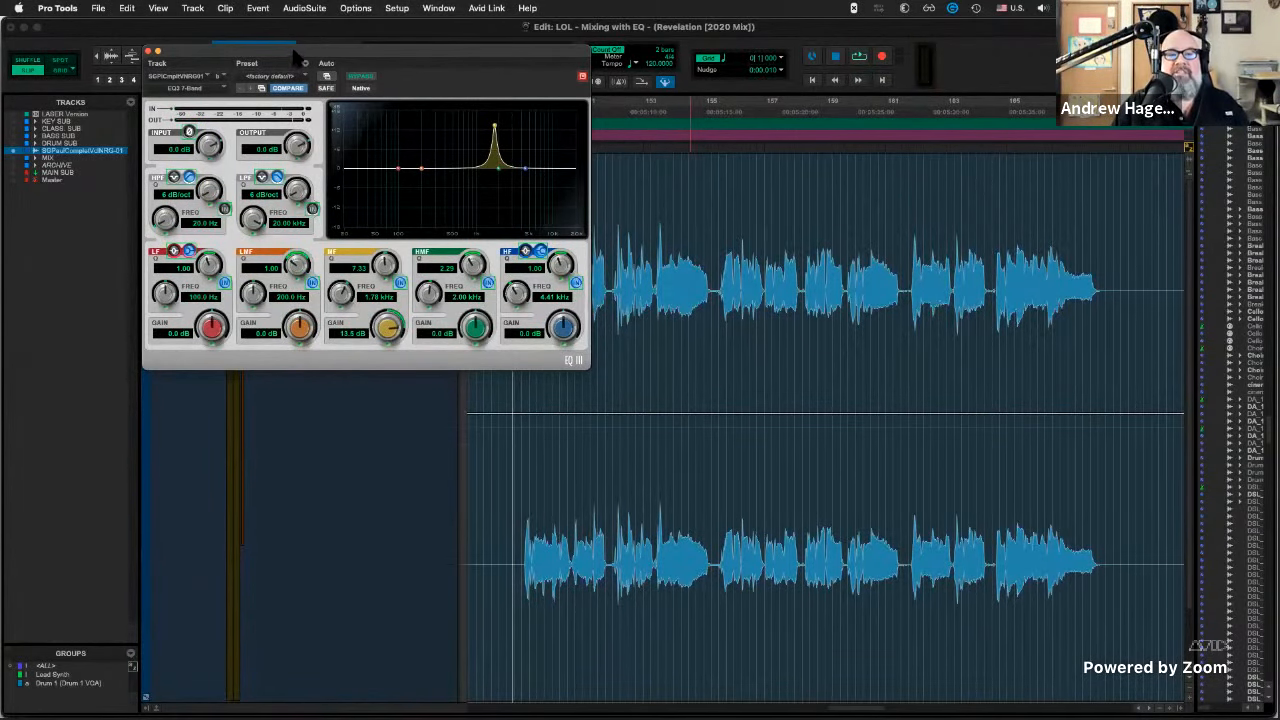
drag(297, 52, 525, 225)
key(space)
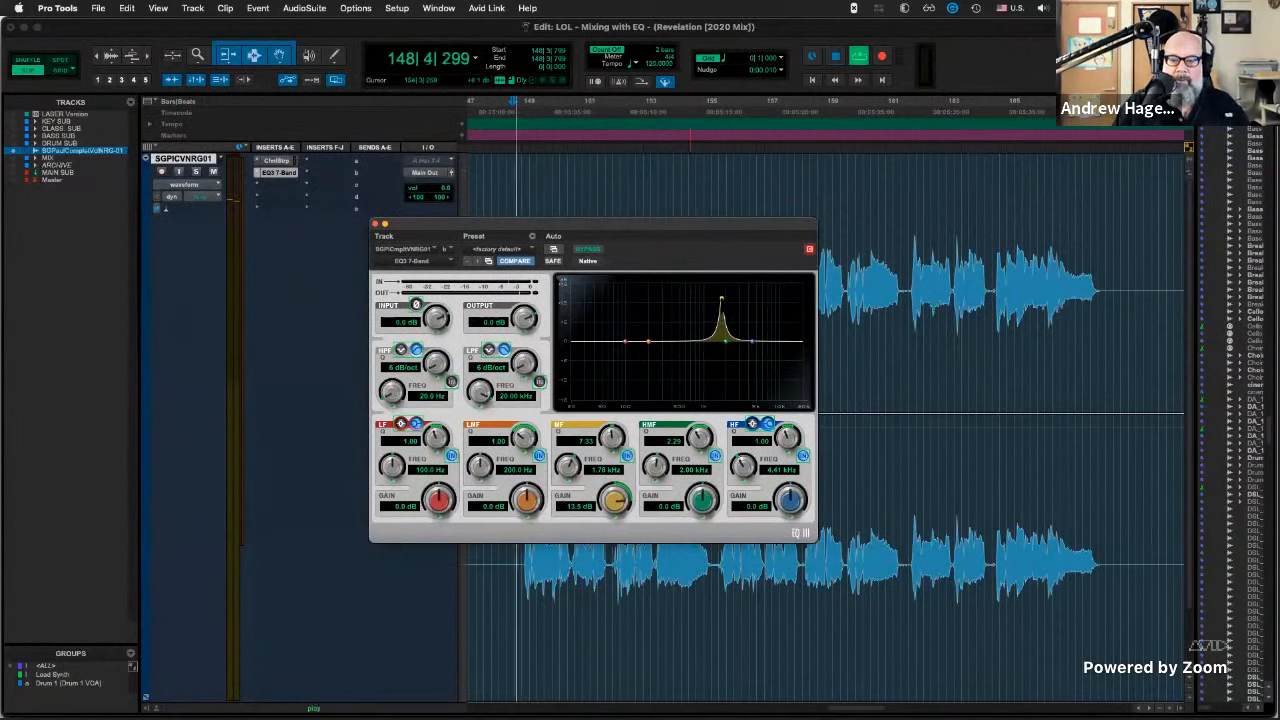
drag(719, 297, 679, 296)
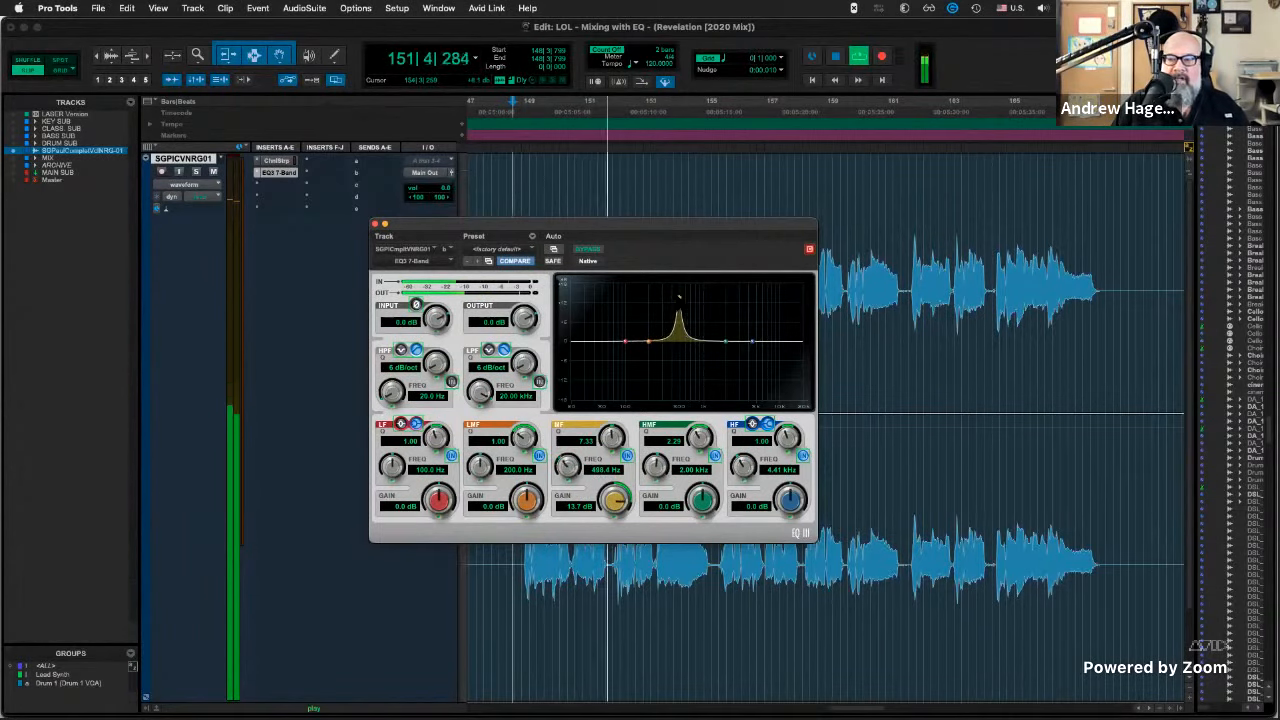
key(space)
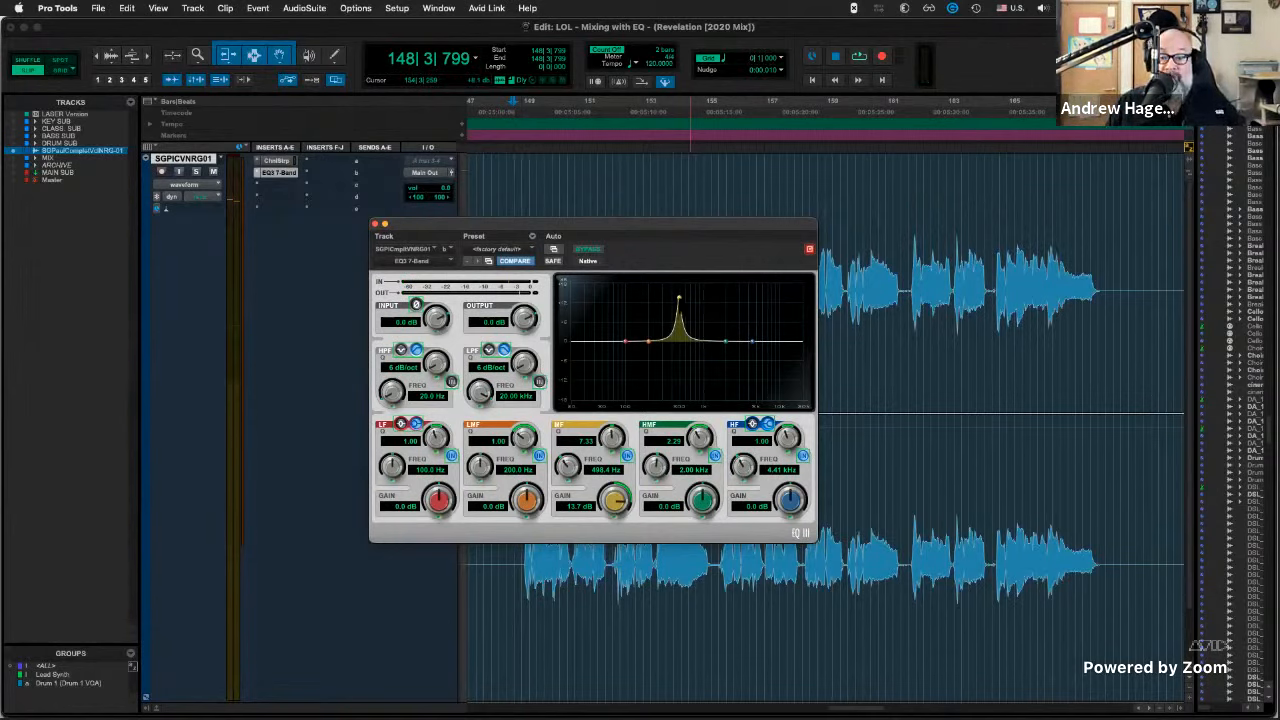
alt+click(678, 298)
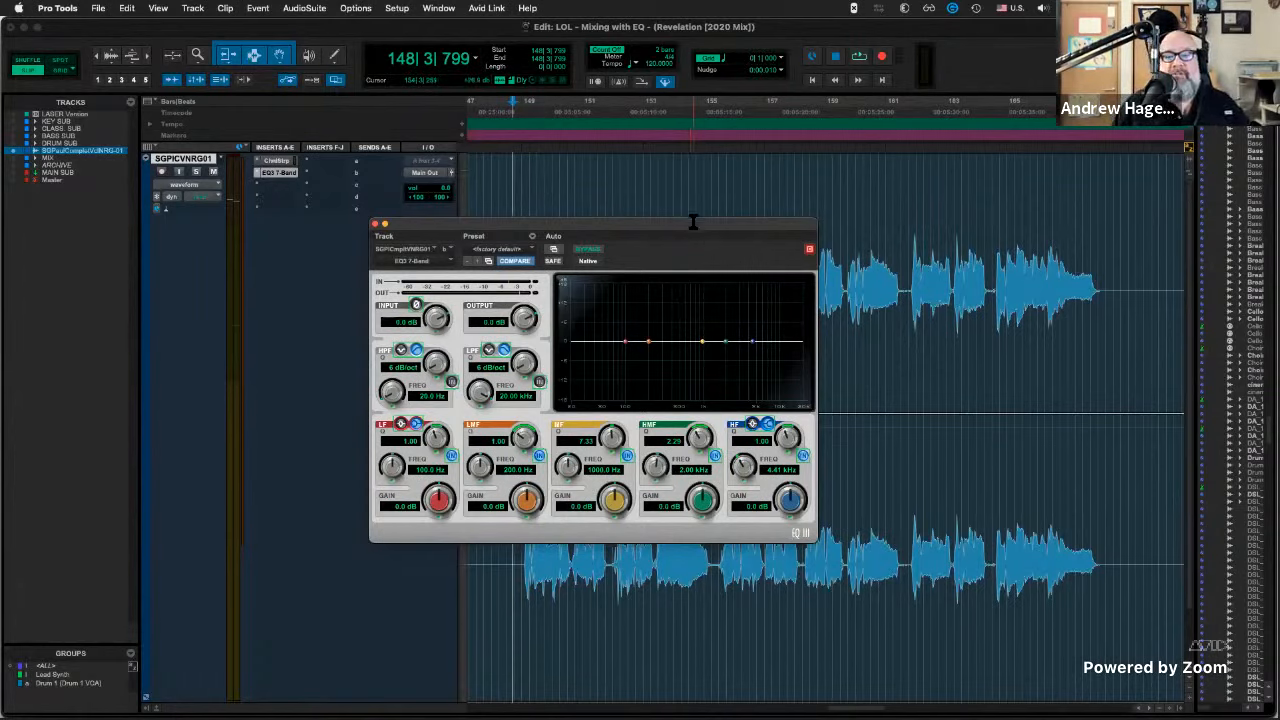
drag(691, 222, 795, 167)
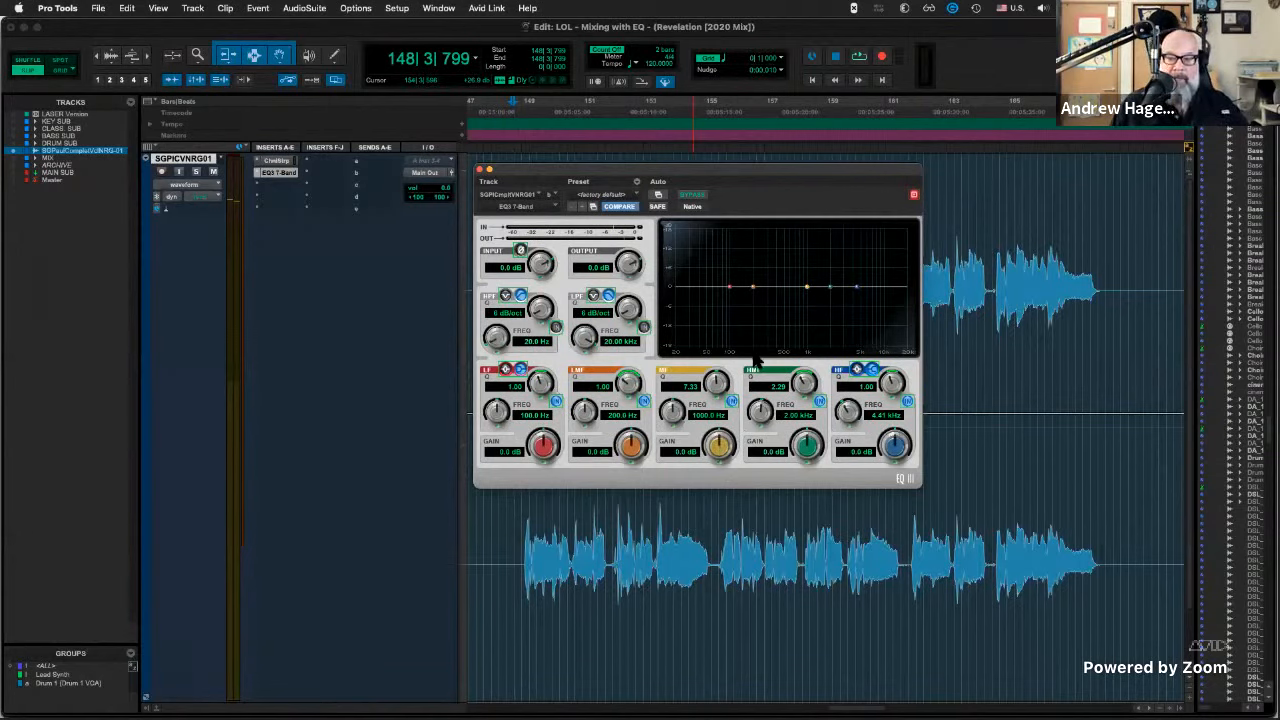
Audition the MF band in isolation during playback, tune it to about 553 Hz, and cut it 9.3 dB with Q 2.24.
key(space)
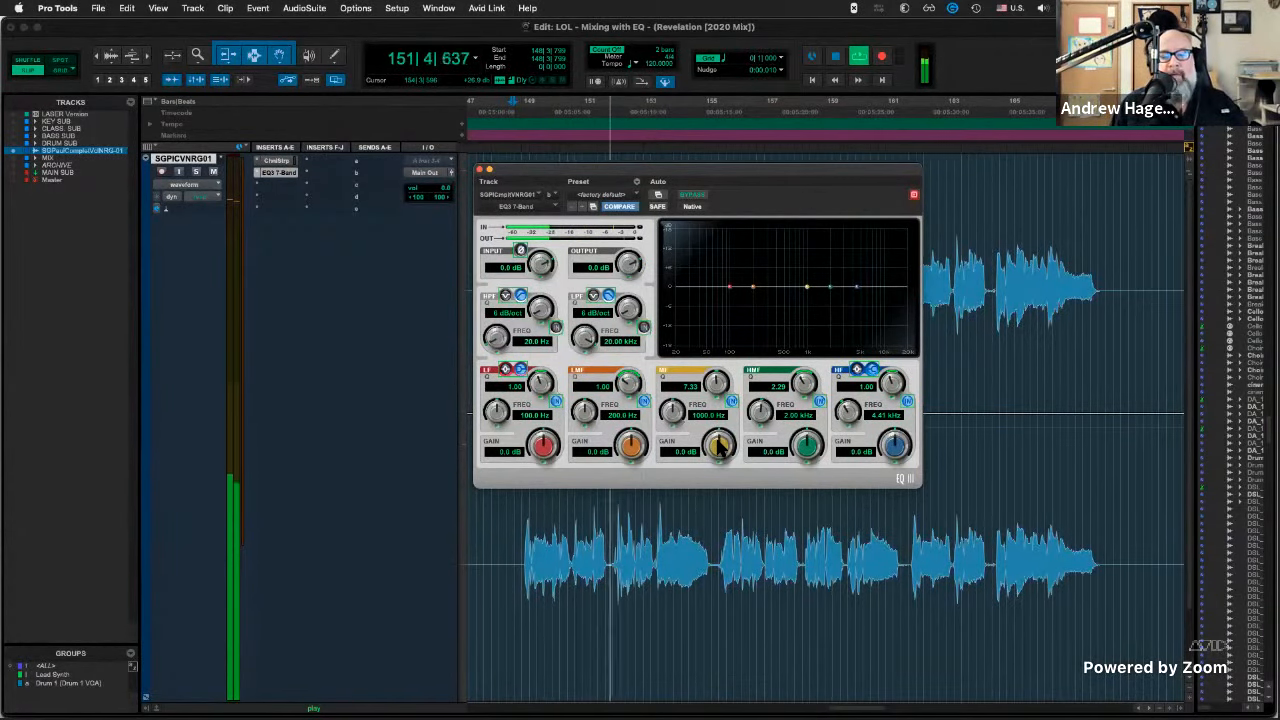
drag(672, 410, 667, 420)
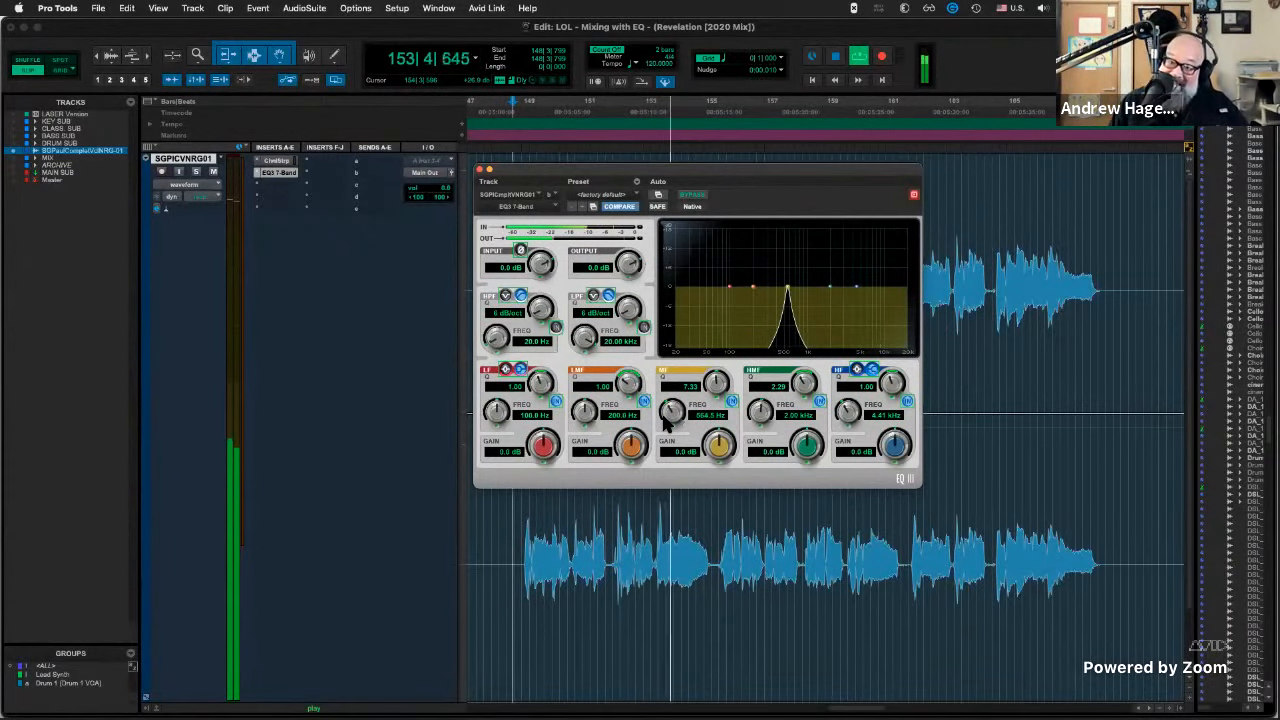
drag(667, 420, 670, 422)
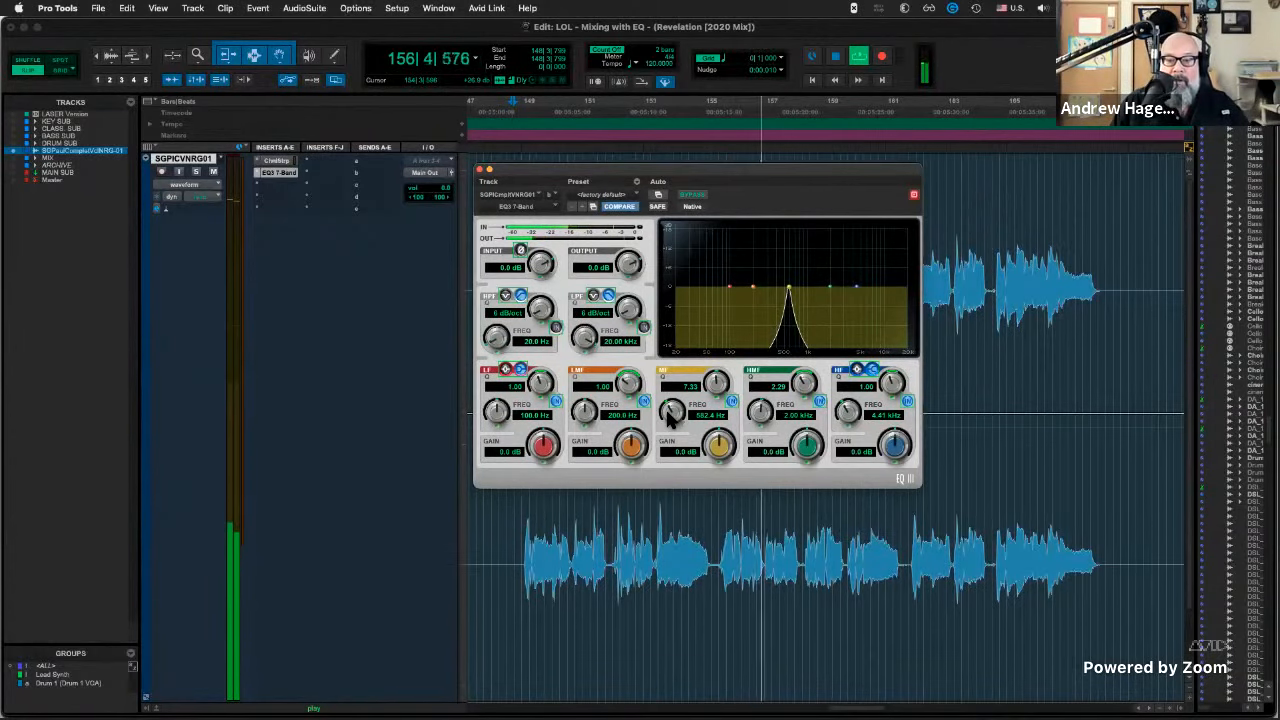
drag(672, 410, 658, 425)
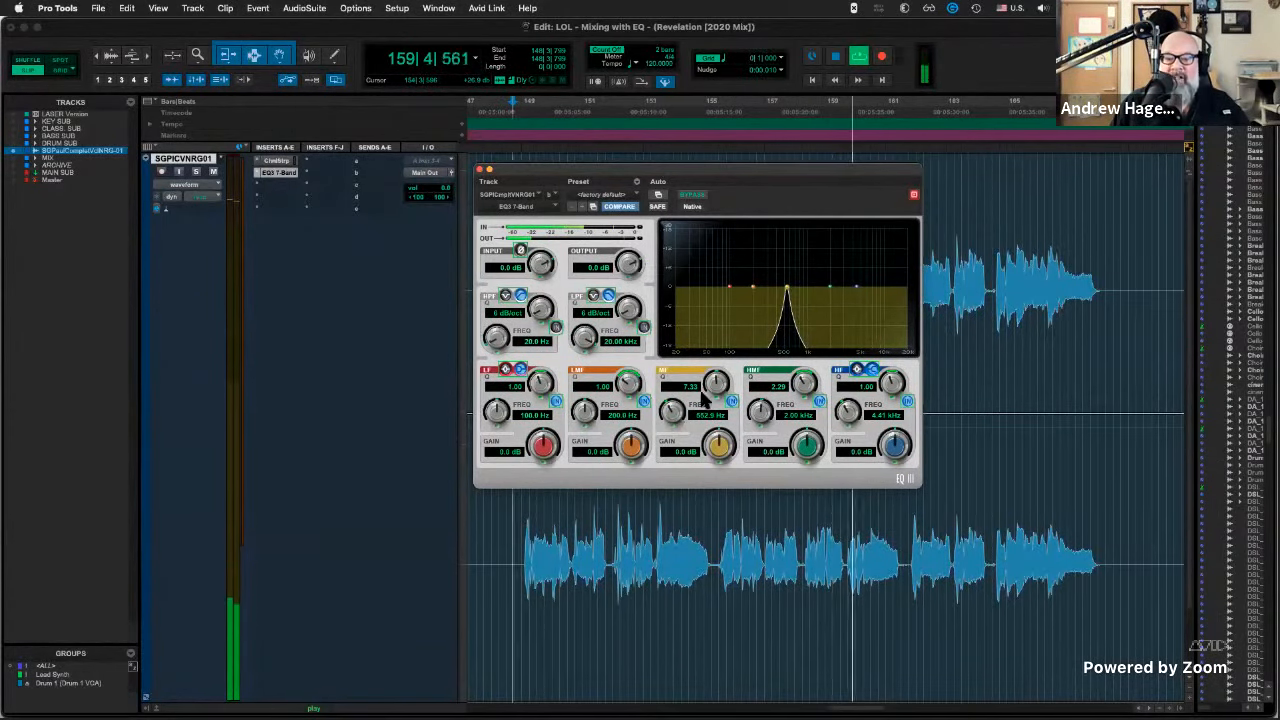
drag(717, 385, 709, 471)
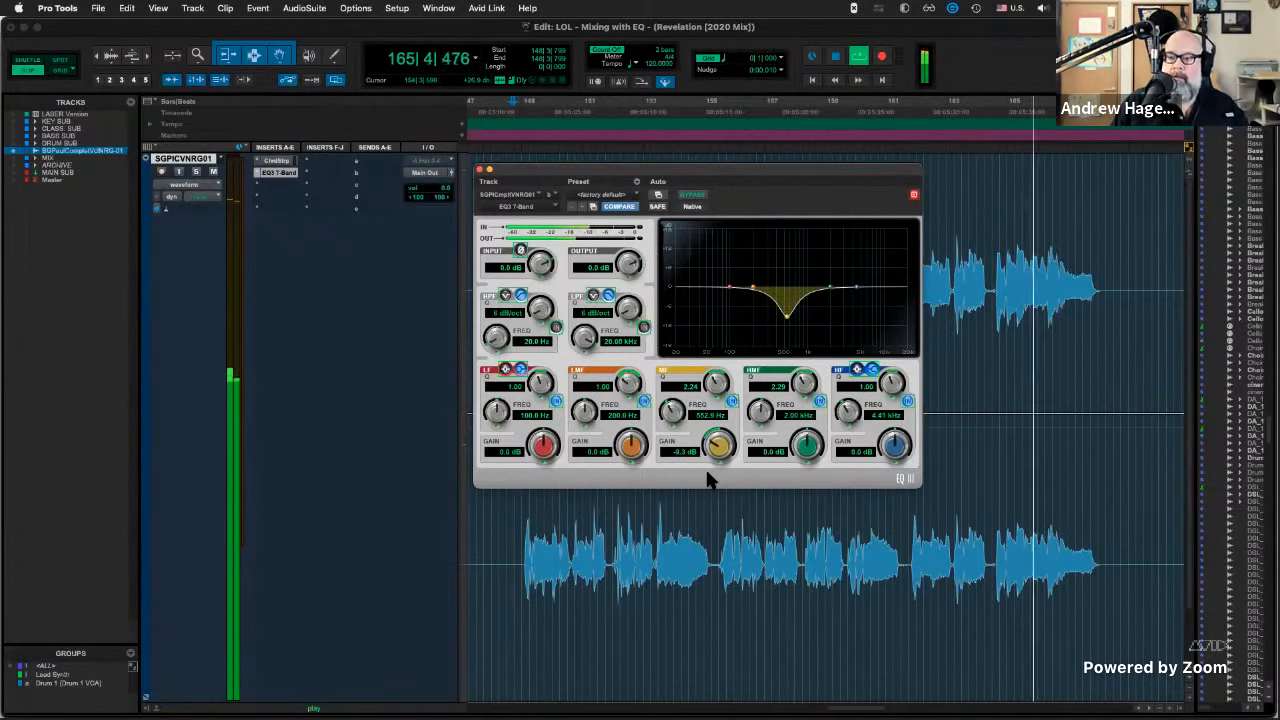
key(space)
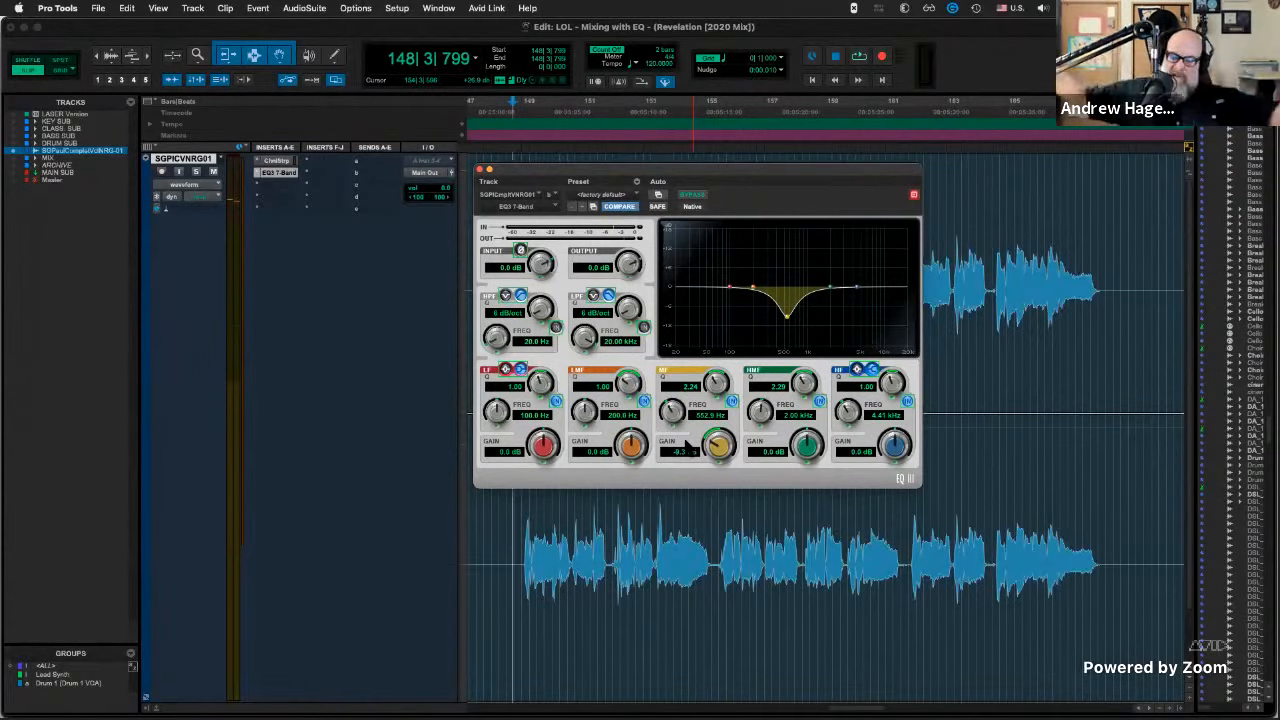
Open the vocal track's Channel Strip, move its HMF band to 1.2 kHz, and toggle that band's listen mode on and off.
click(277, 161)
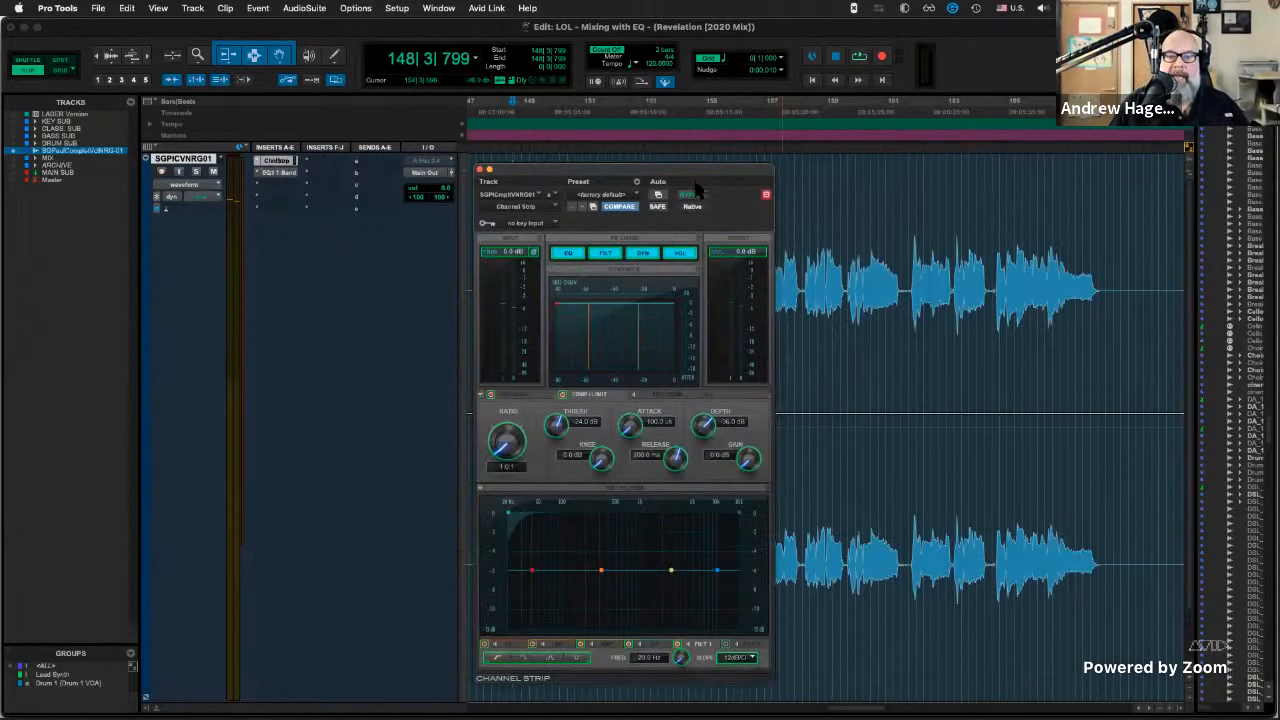
drag(688, 172, 724, 105)
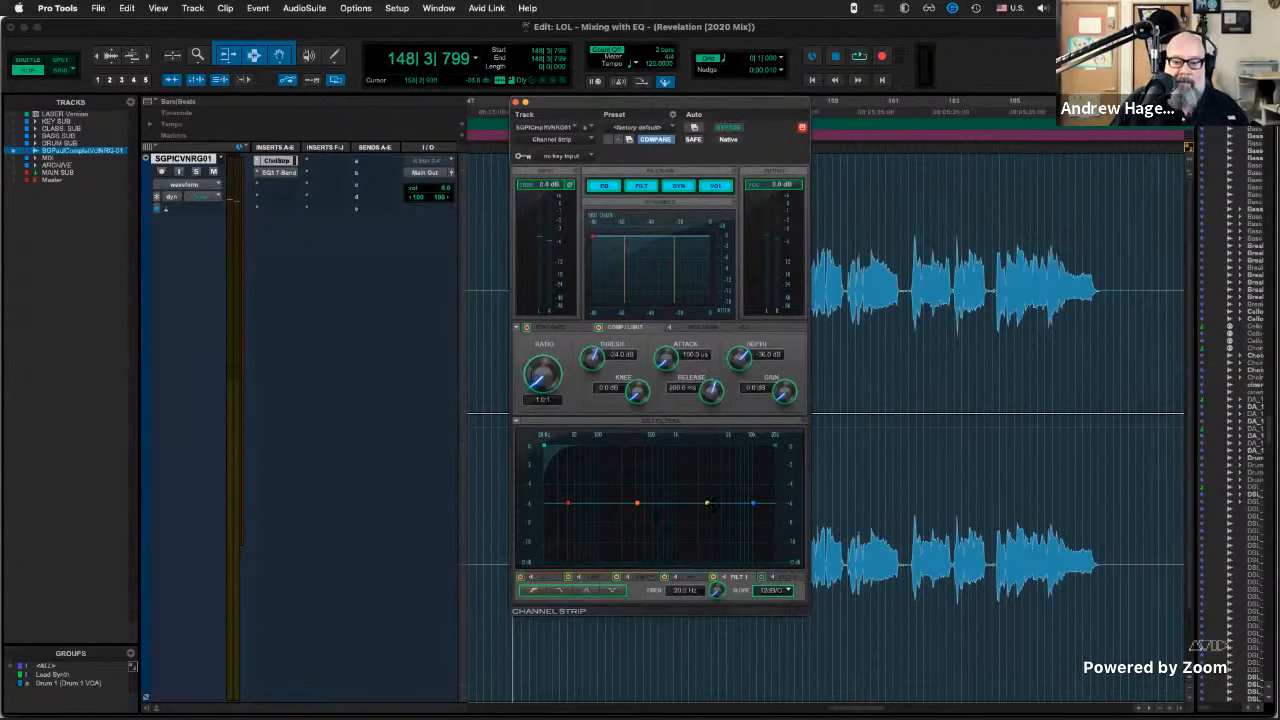
drag(707, 503, 681, 503)
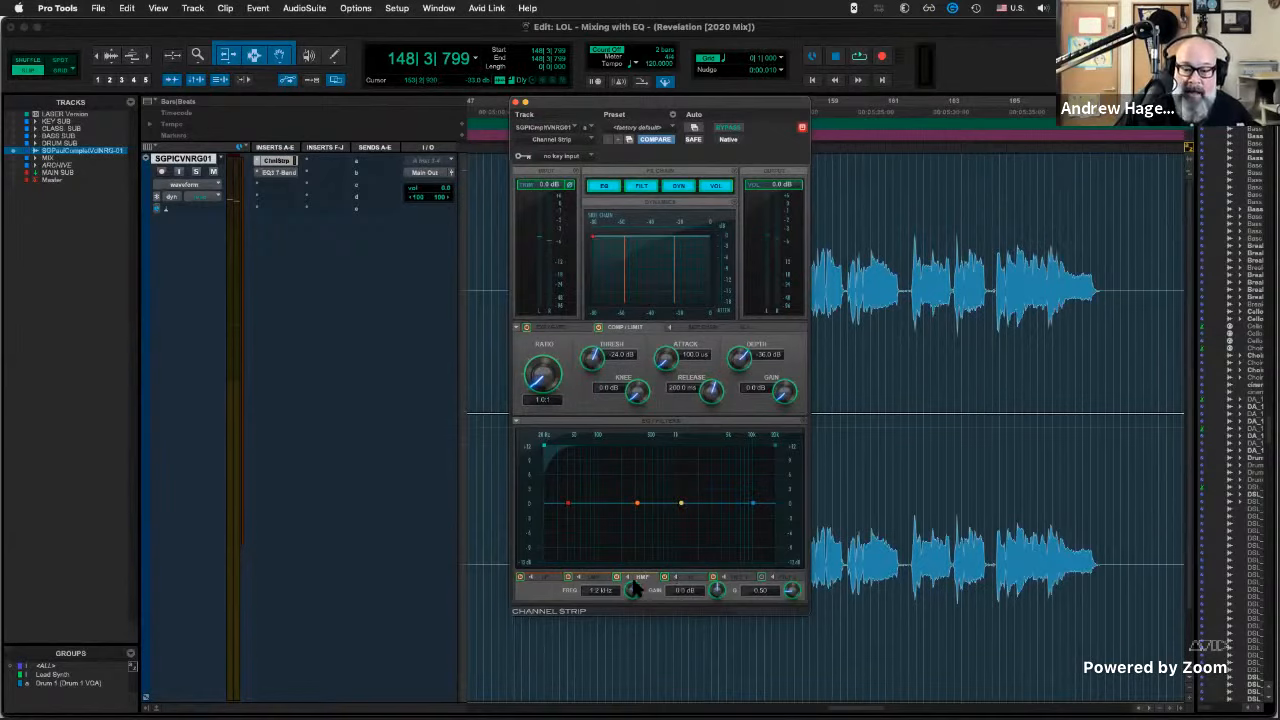
click(627, 576)
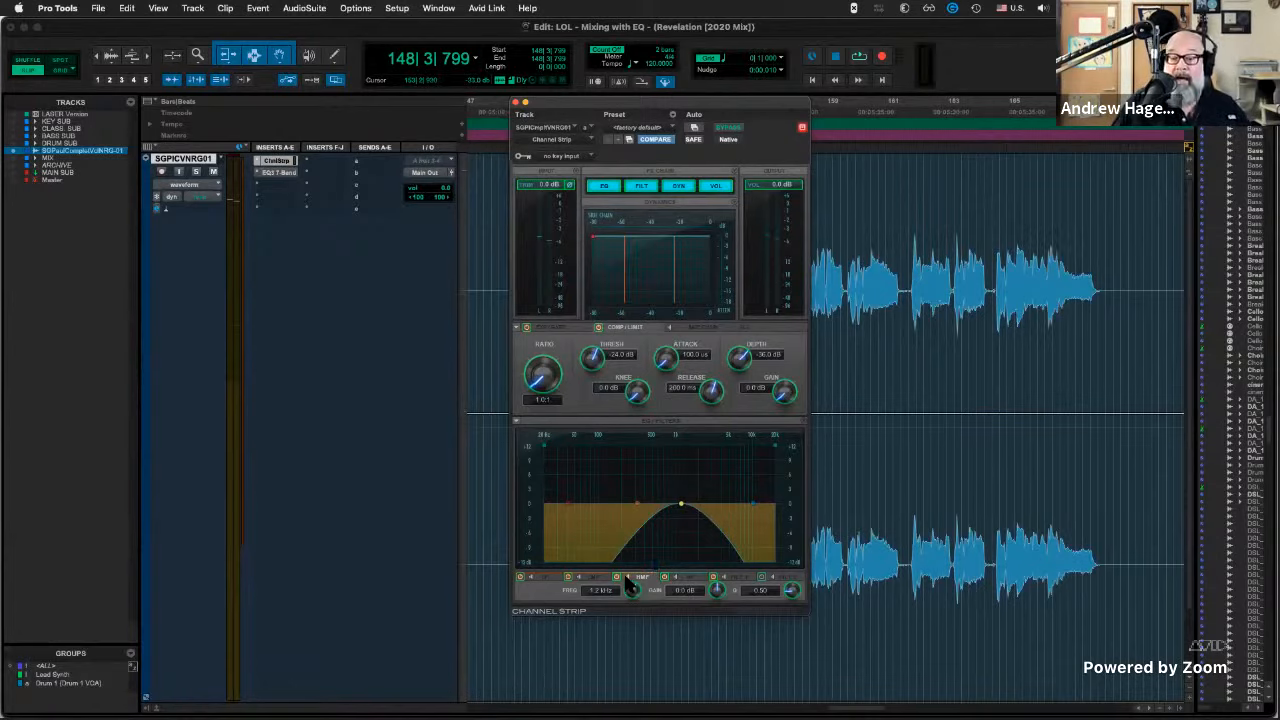
click(627, 576)
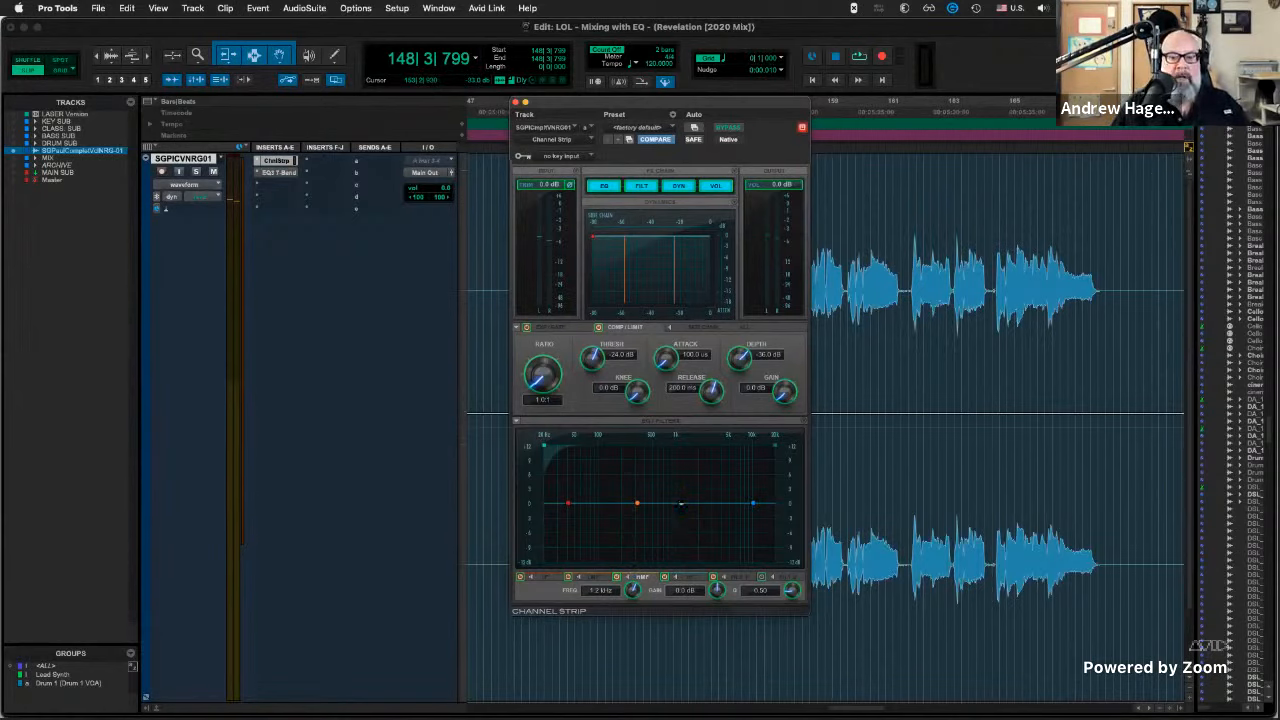
Try a 3.7 dB HMF cut at 2.0 kHz on the Channel Strip, compare the EQ3, and change the band to a 5.0 dB boost at 6.0 kHz.
drag(681, 503, 701, 498)
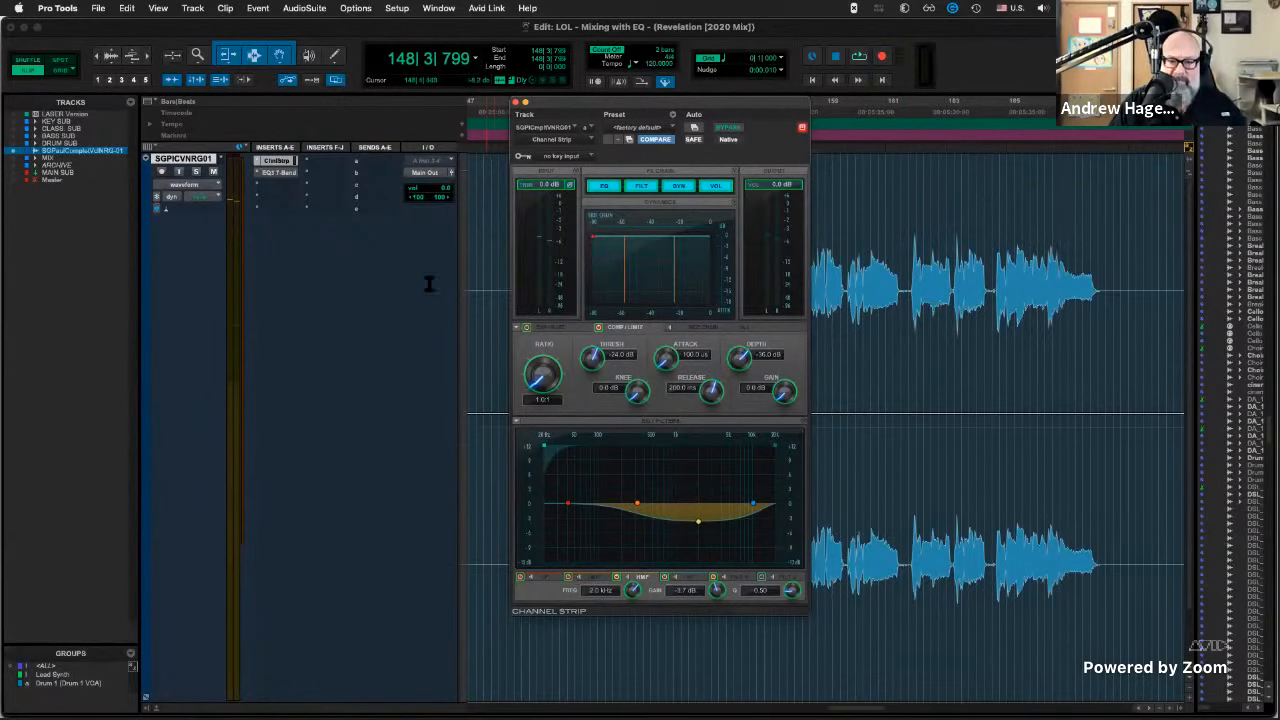
click(270, 185)
click(275, 173)
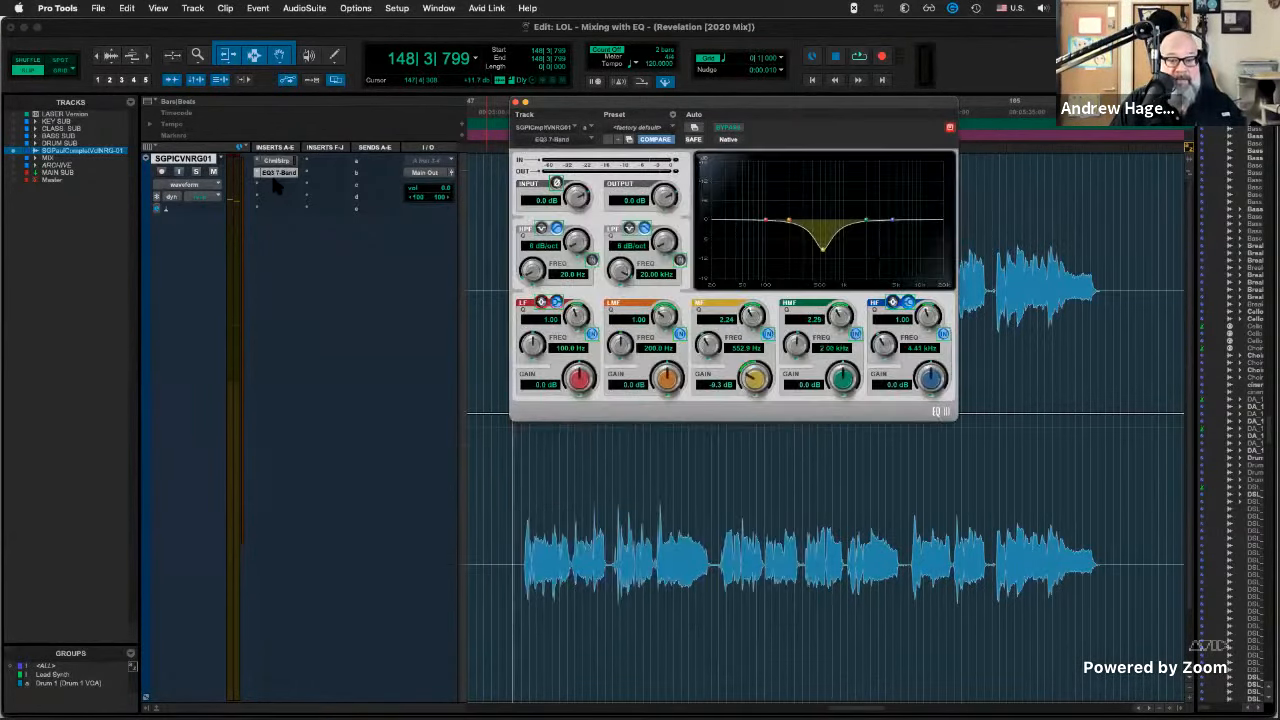
click(281, 161)
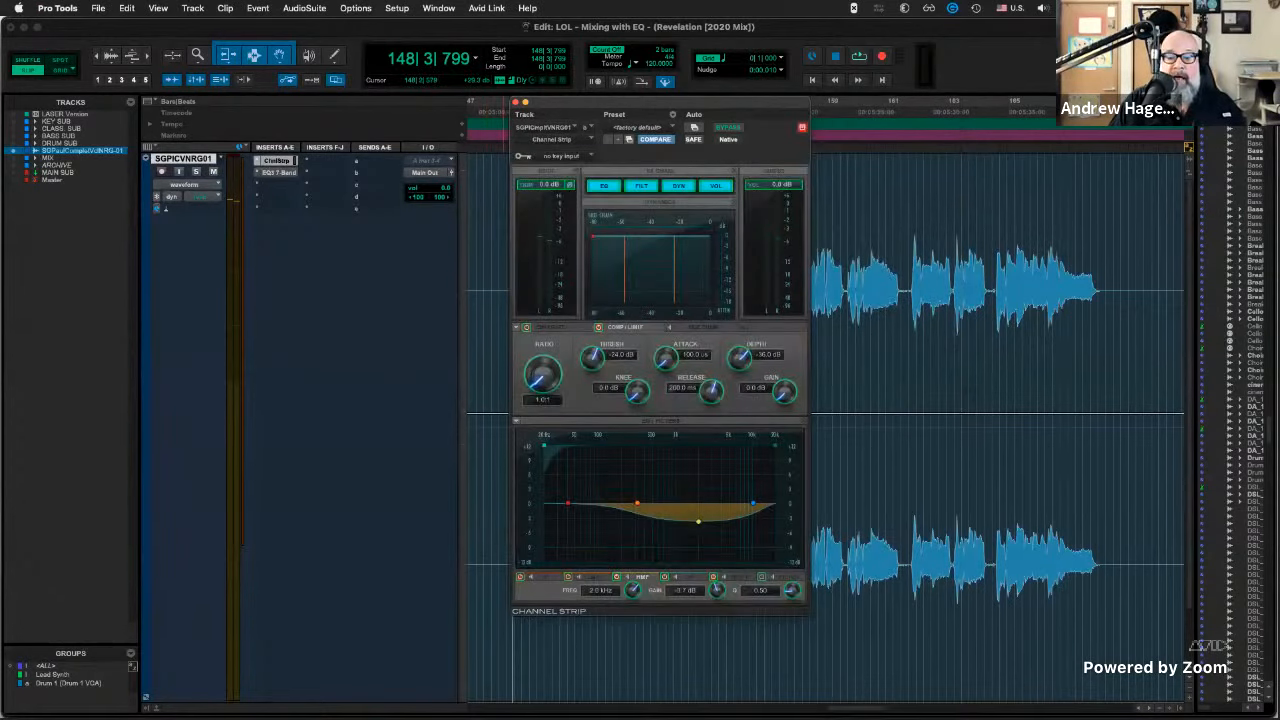
drag(698, 520, 734, 481)
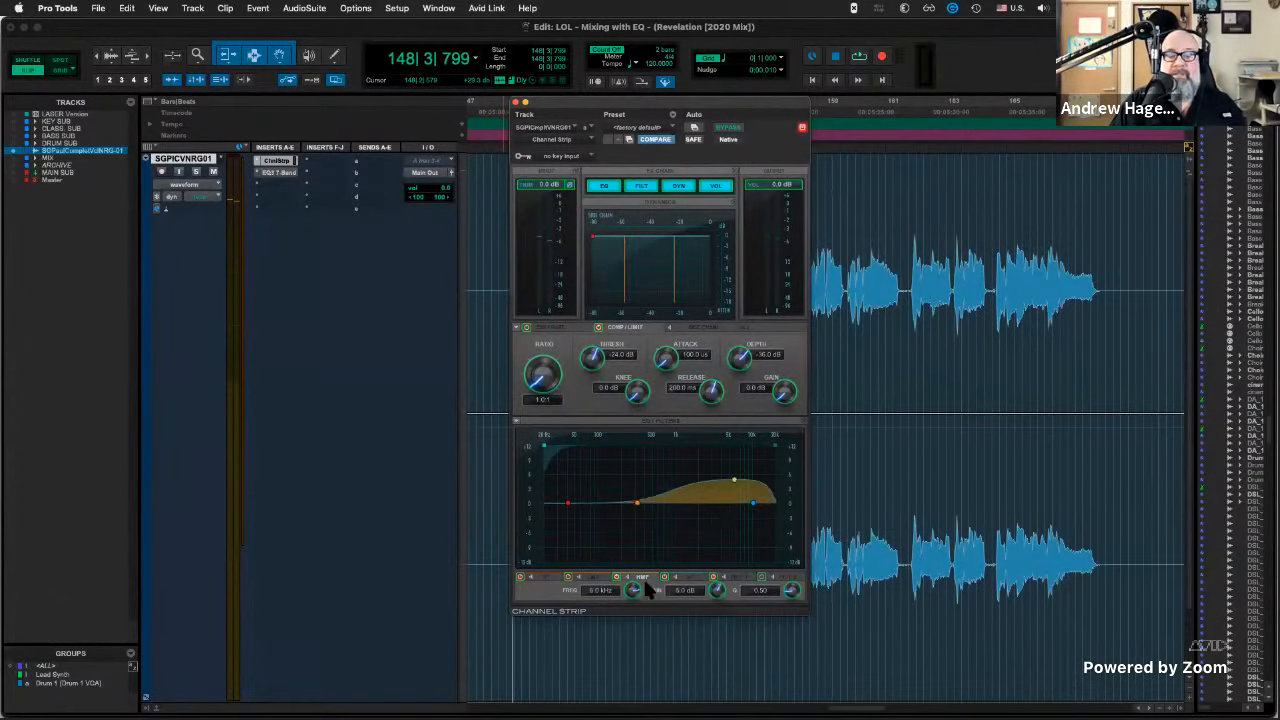
Compare the vocal track's EQ3 7-Band and Channel Strip curves by alternating between the two plug-ins, ending on the EQ3.
click(281, 173)
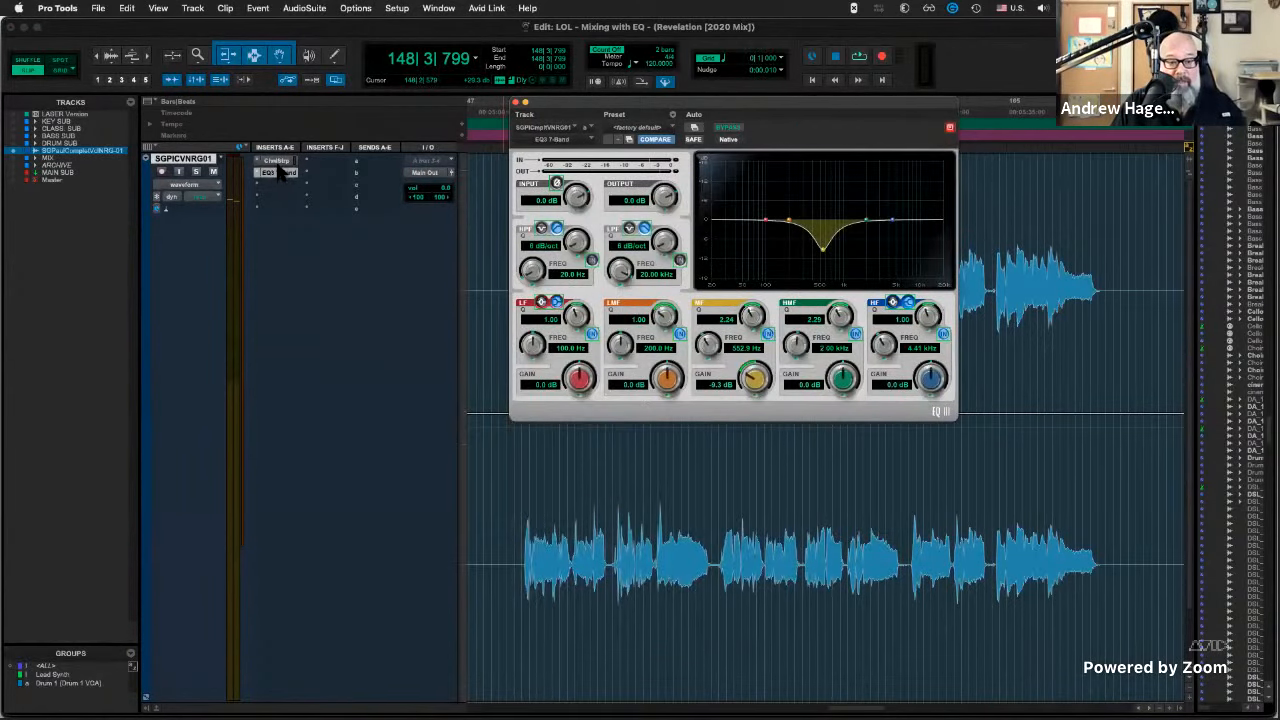
click(275, 163)
click(281, 173)
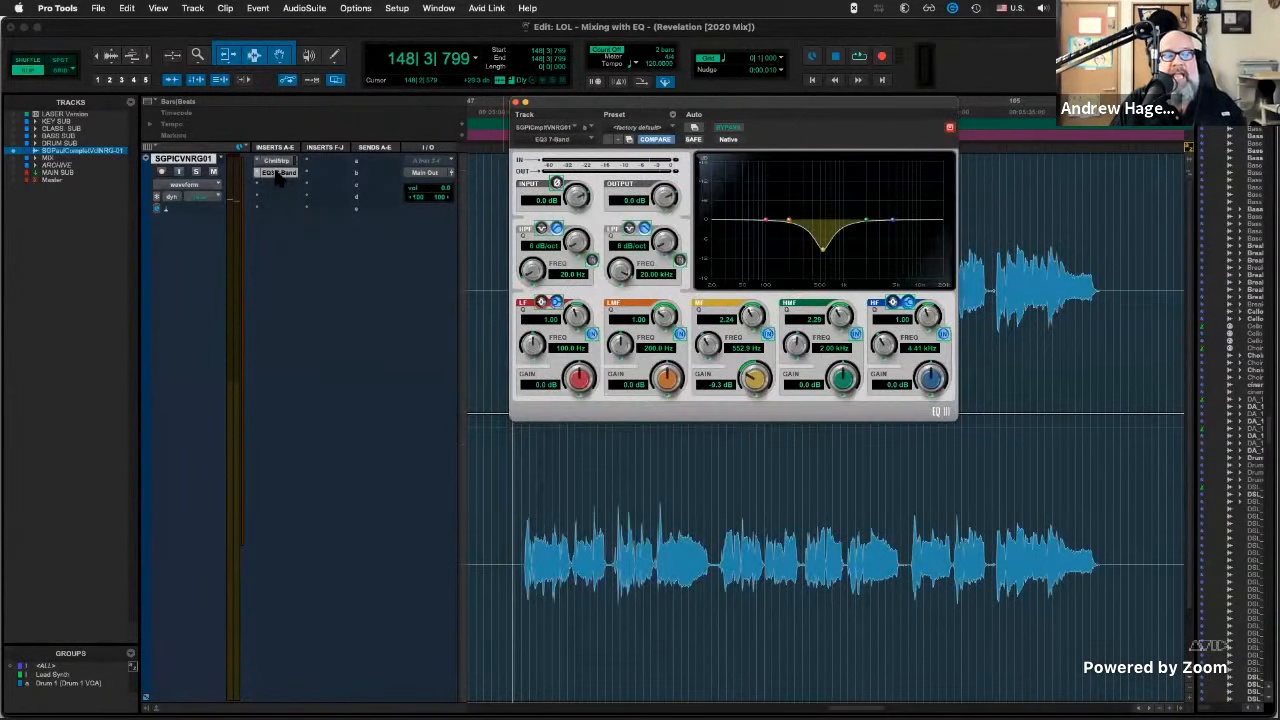
click(276, 161)
click(280, 173)
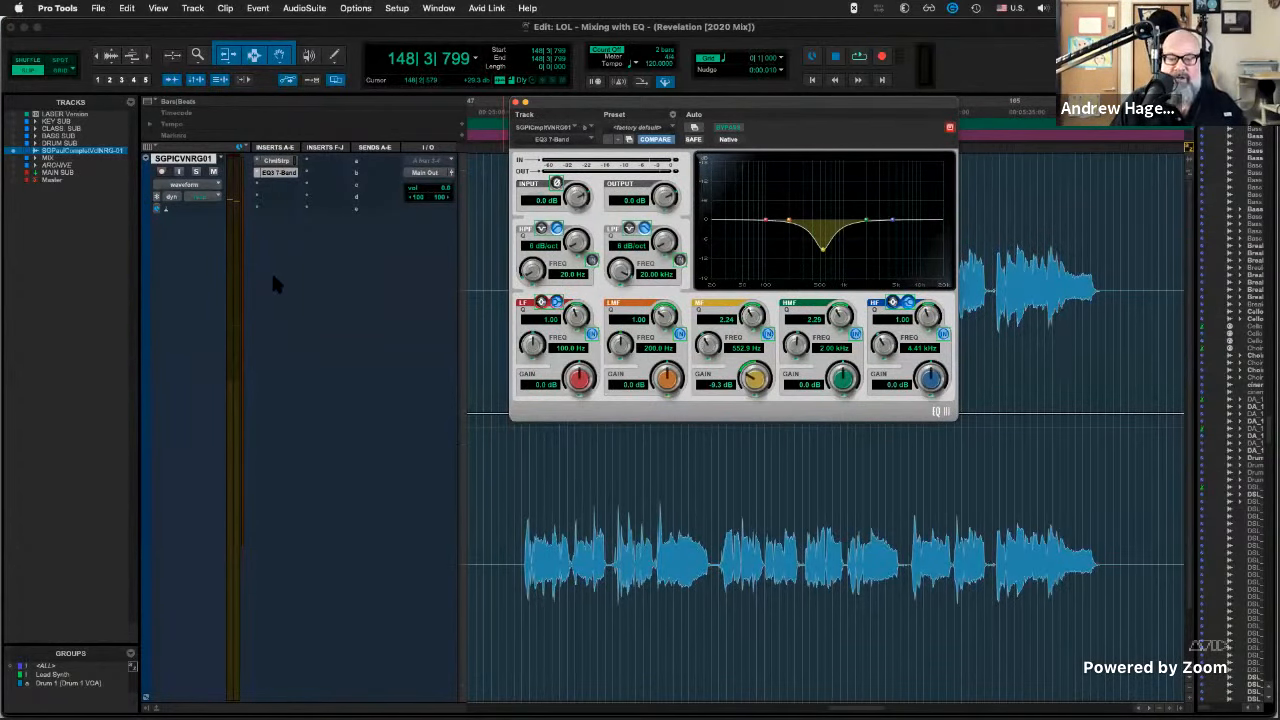
Switch to the Mix window and open the vocal track's Channel Strip alongside the EQ3 7-Band.
key(super+equal)
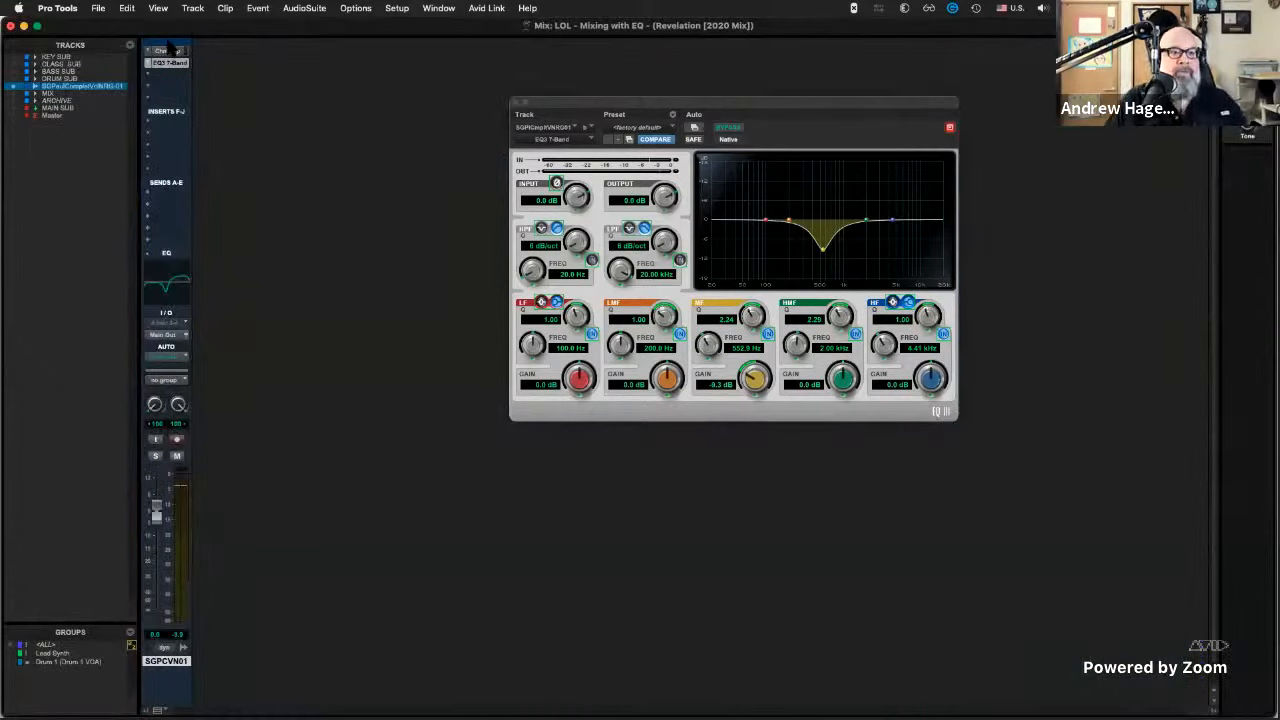
click(168, 51)
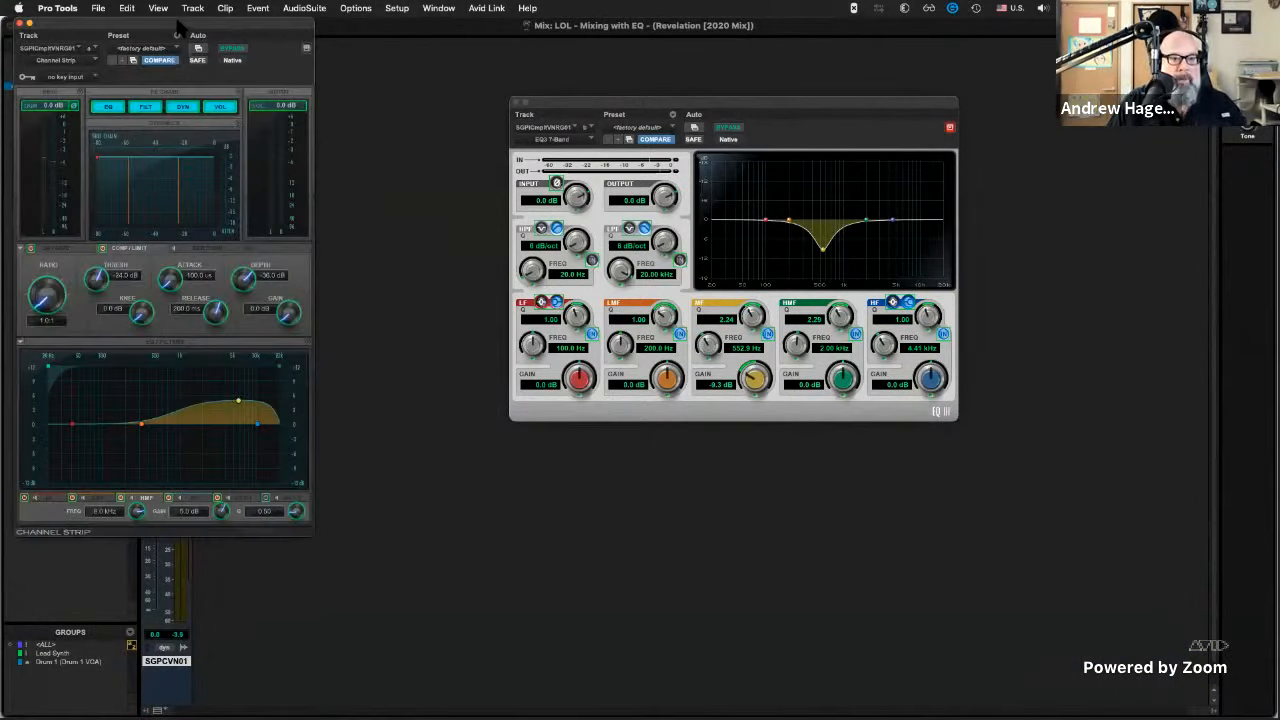
Raise the low-cut filter on the vocal's Channel Strip and change the EQ3's MF band to a 7.7 dB cut near 475 Hz.
drag(192, 32, 393, 52)
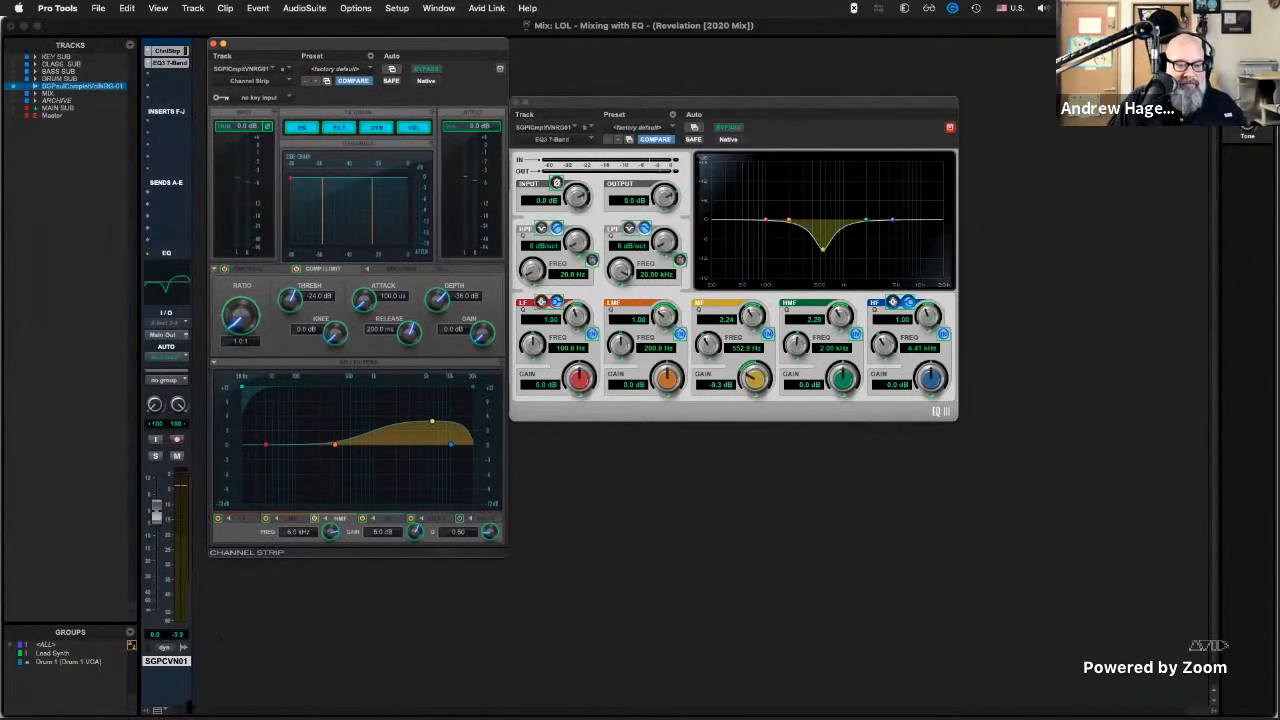
click(158, 709)
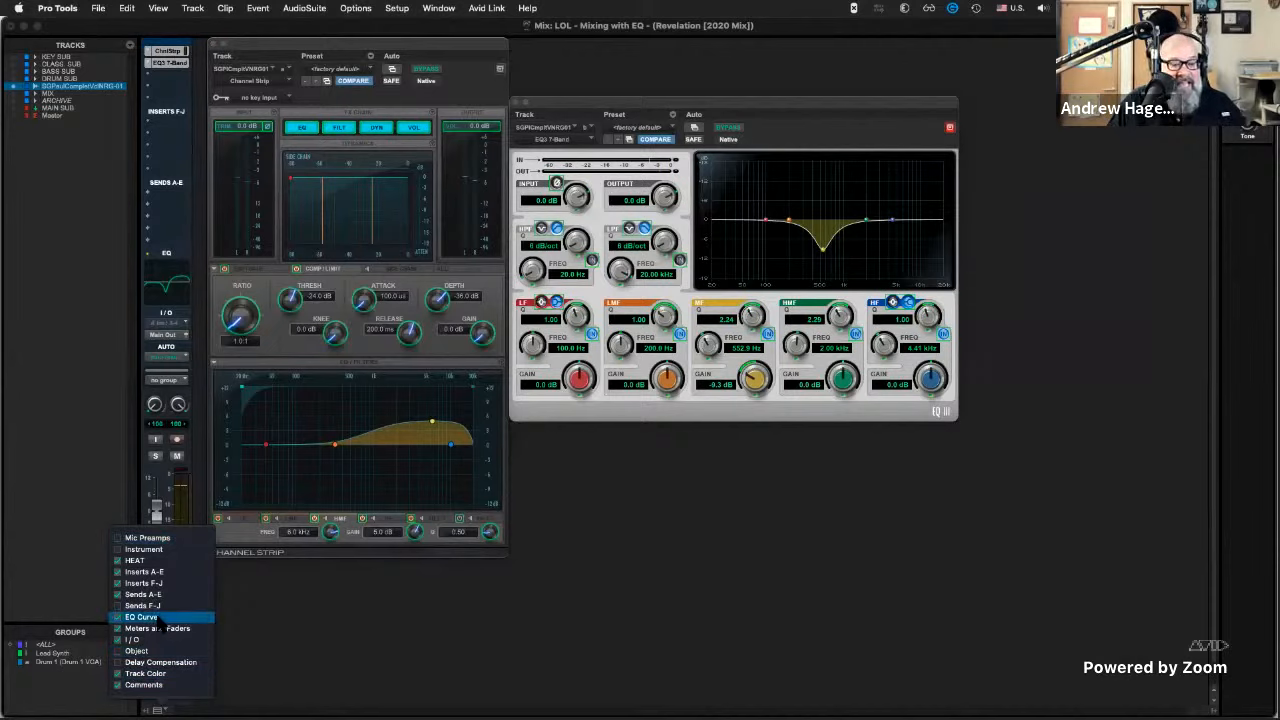
click(228, 634)
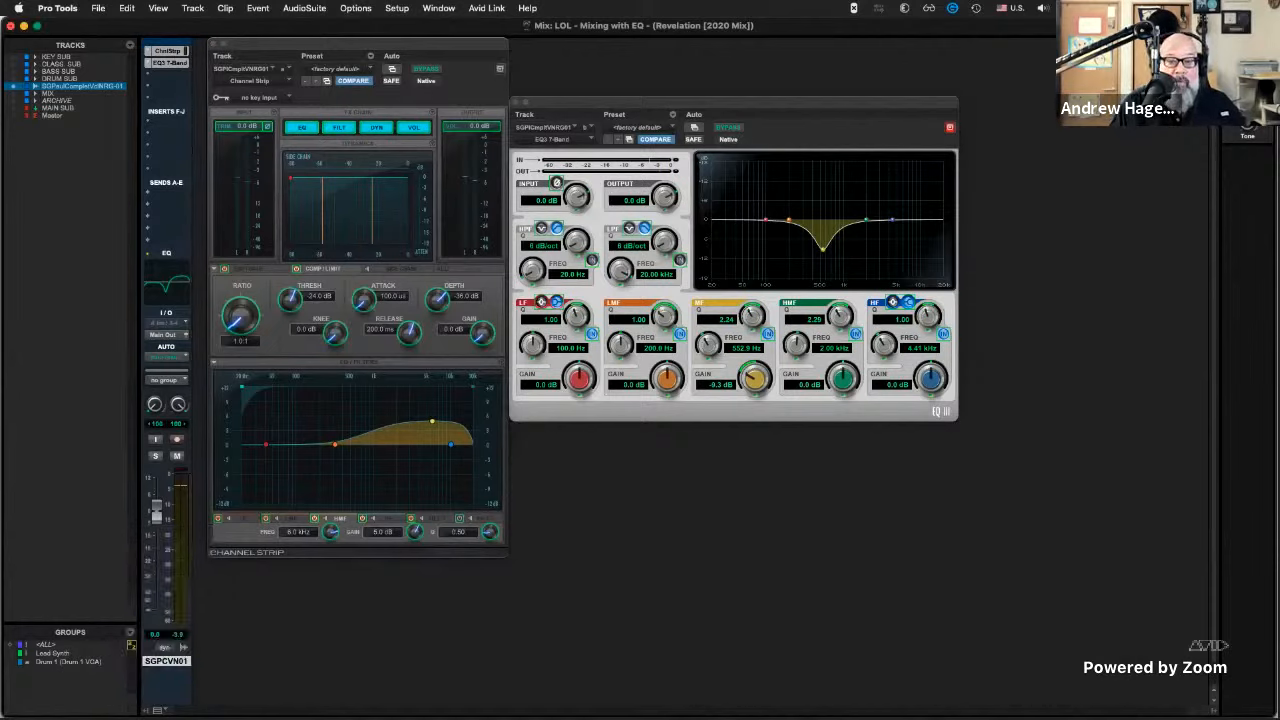
drag(243, 387, 277, 389)
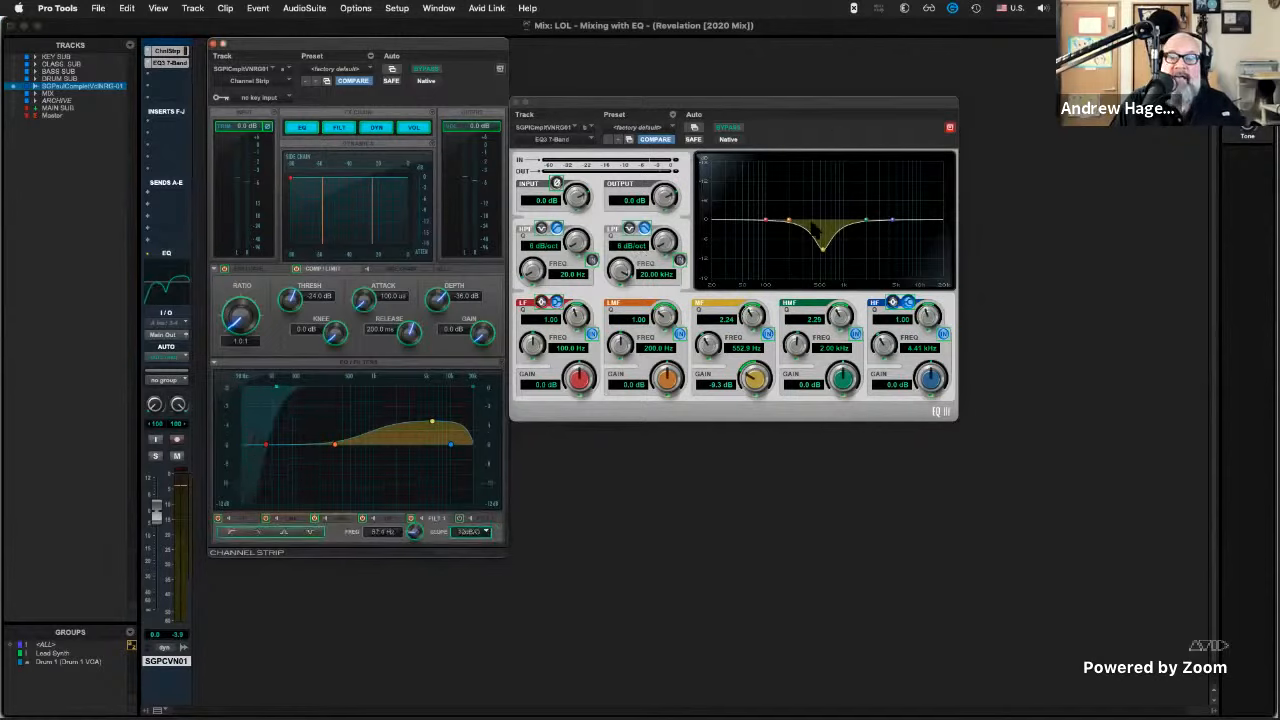
mouse_move(824, 248)
mouse_down()
mouse_move(817, 211)
mouse_move(820, 242)
mouse_up()
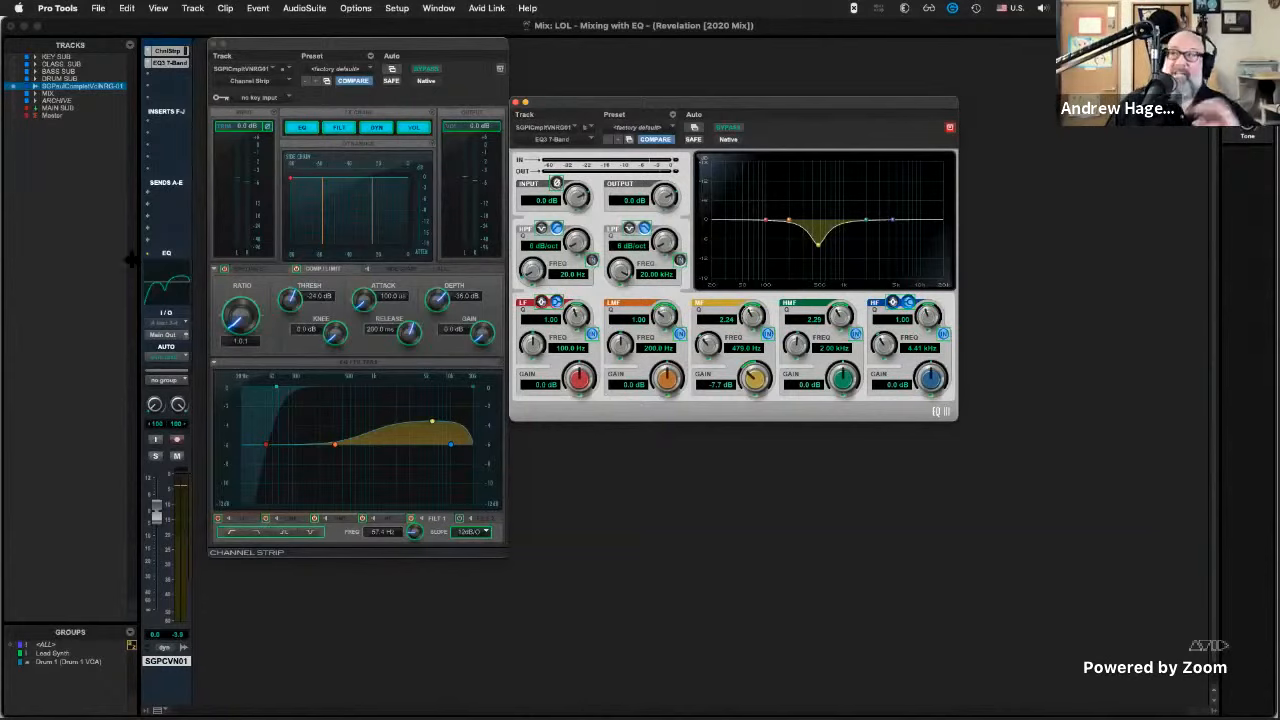
Close the vocal's Channel Strip and show all of the session's main tracks in the Edit window at an increased height.
click(214, 52)
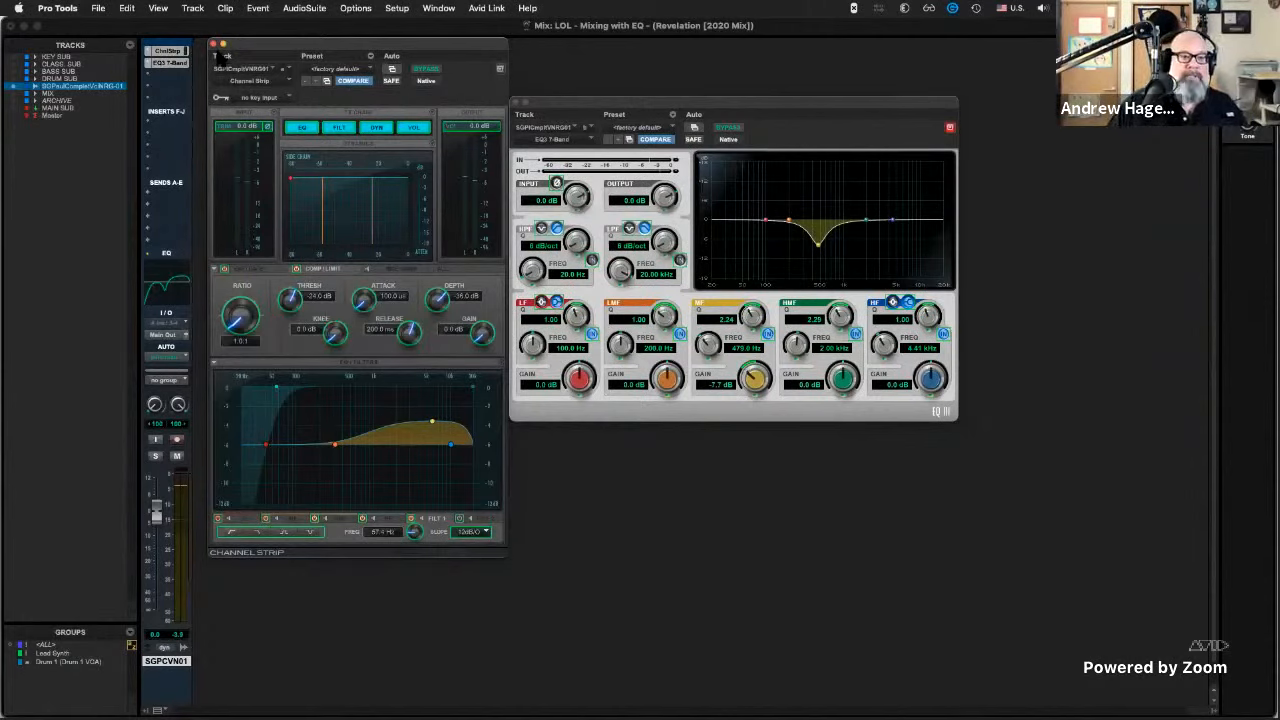
click(212, 44)
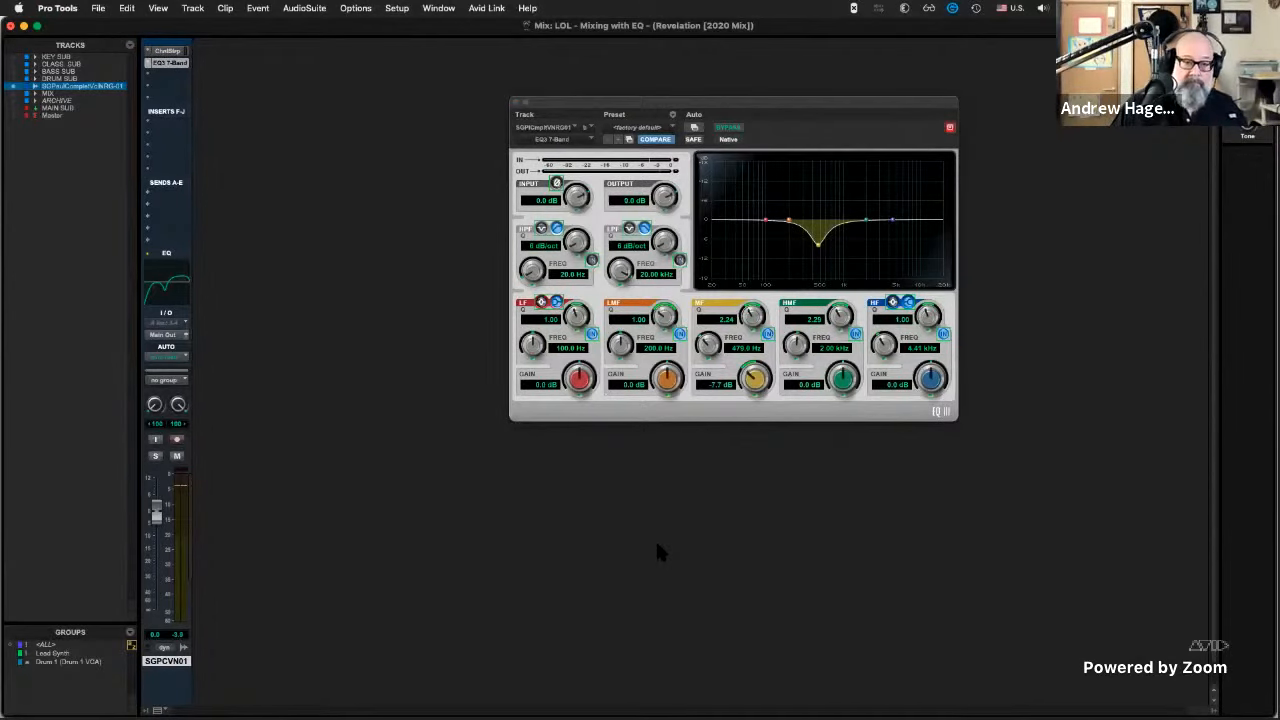
key(super+equal)
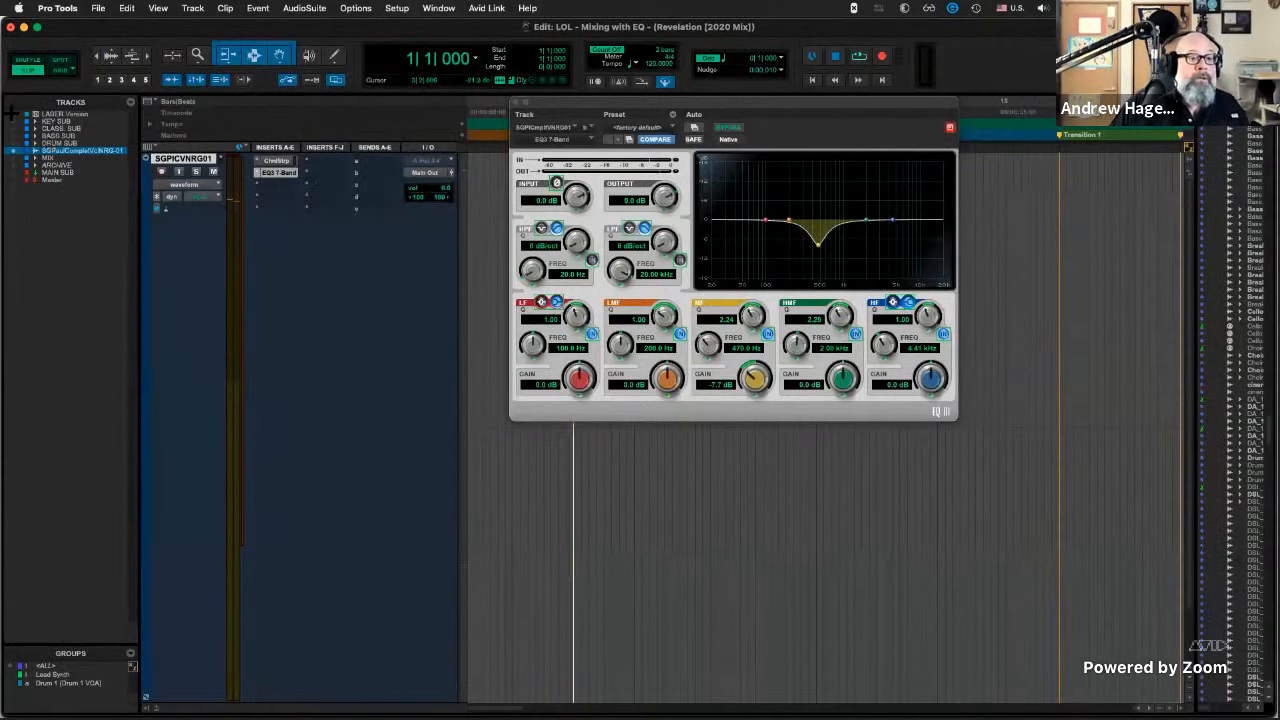
drag(13, 114, 12, 182)
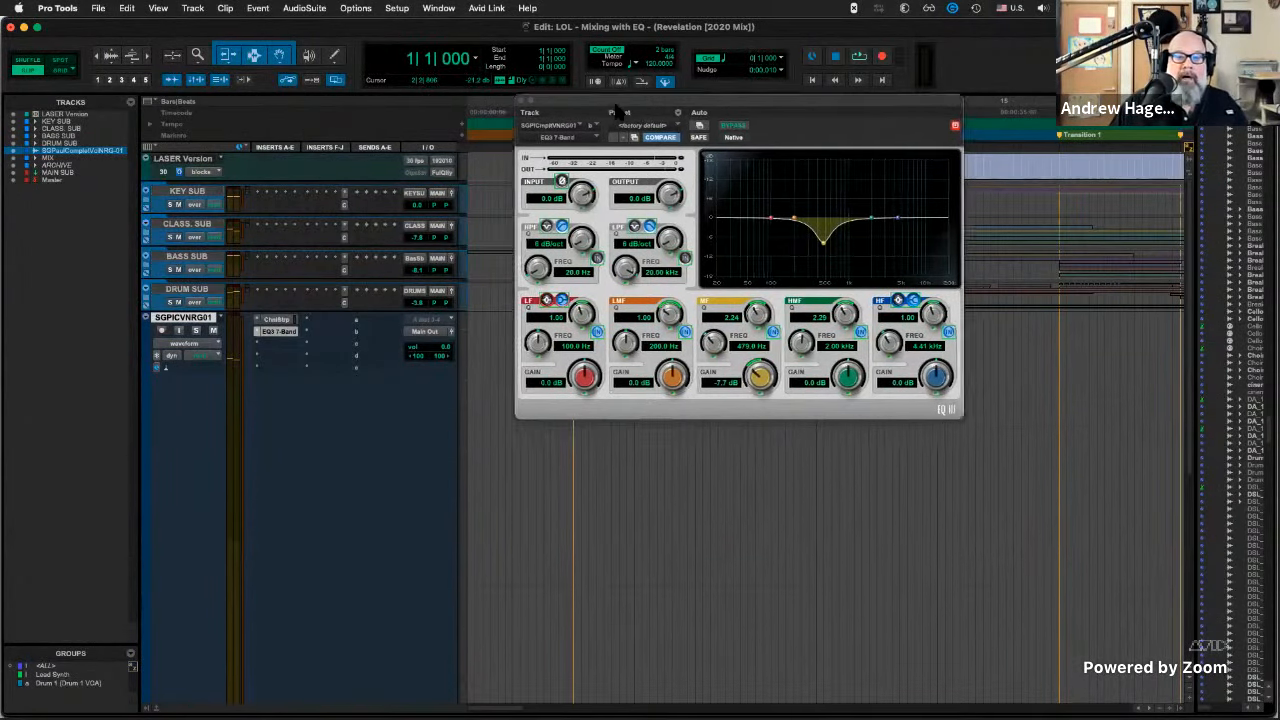
drag(605, 120, 661, 110)
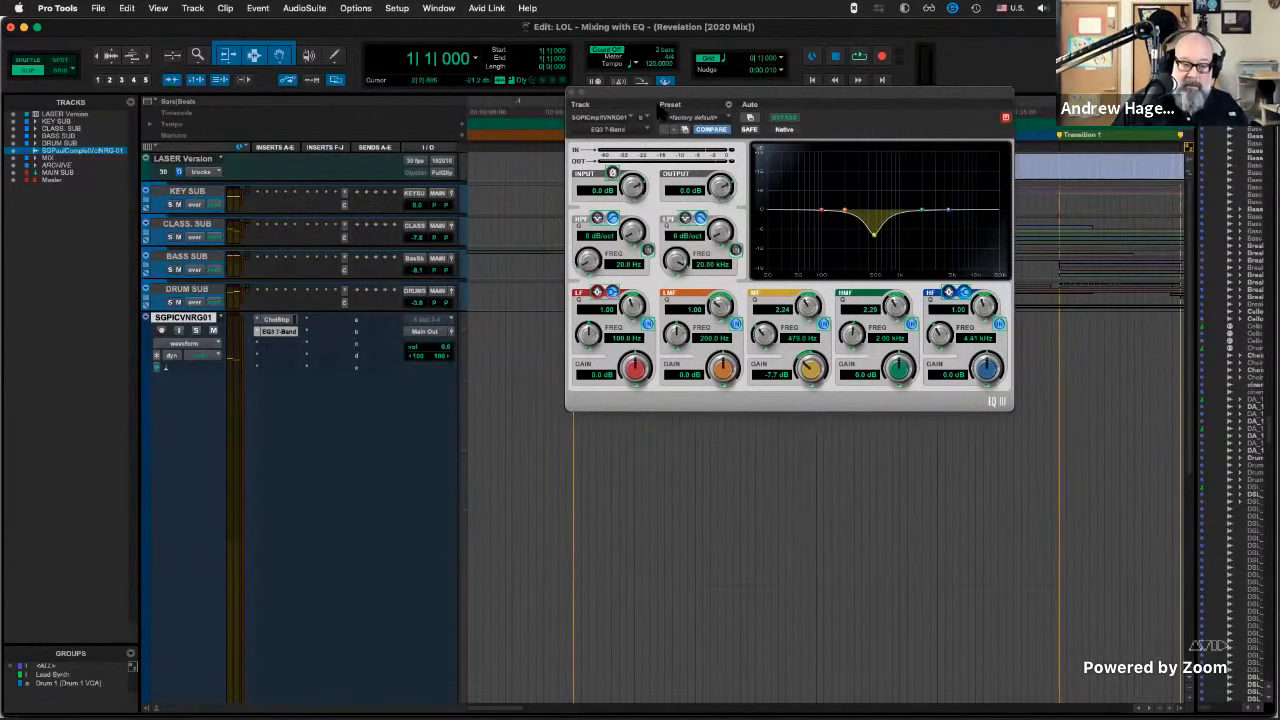
key(ctrl+alt+super+Right)
key(ctrl+alt+super+Down)
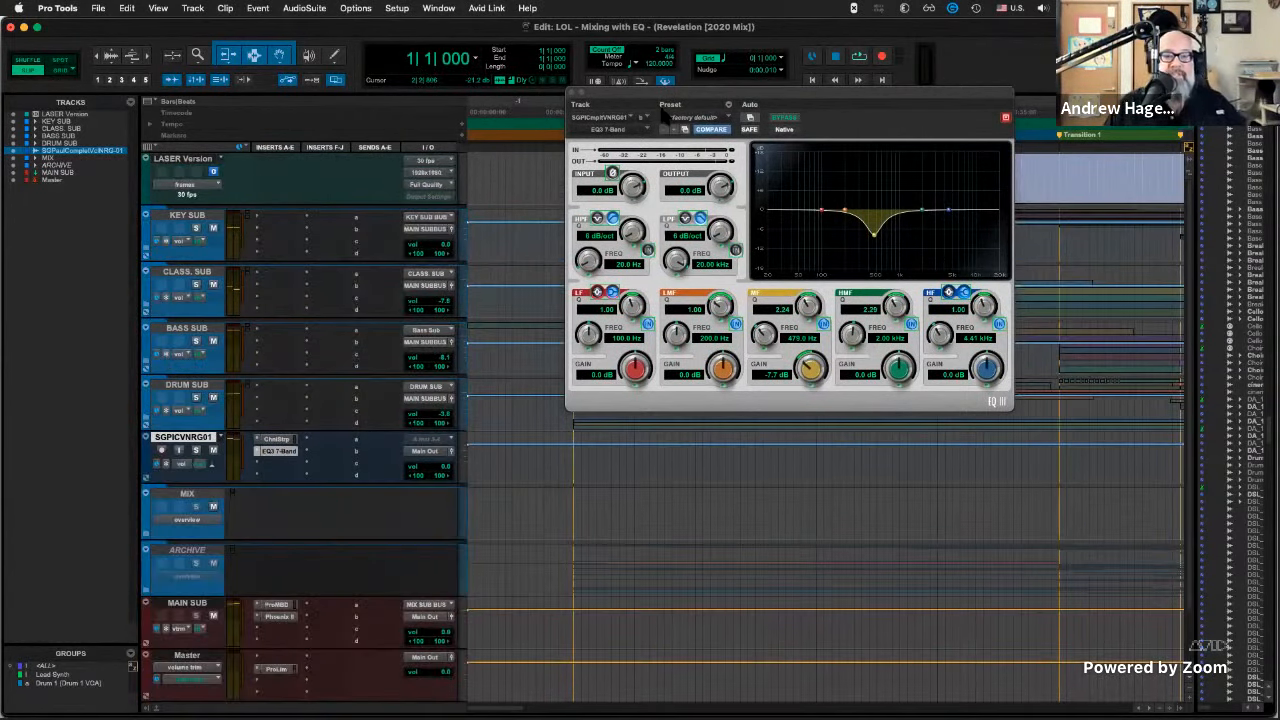
drag(665, 105, 860, 143)
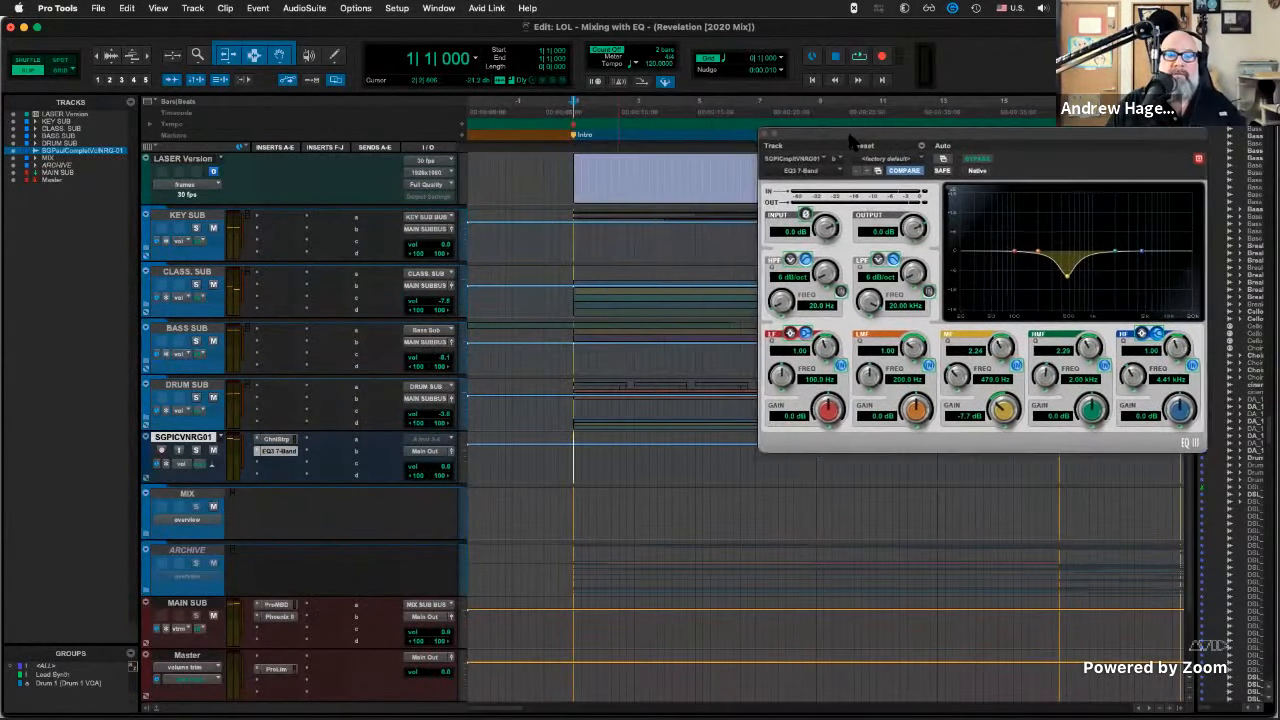
Play the full mix from just before bar 3 and stop playback.
click(622, 109)
key(space)
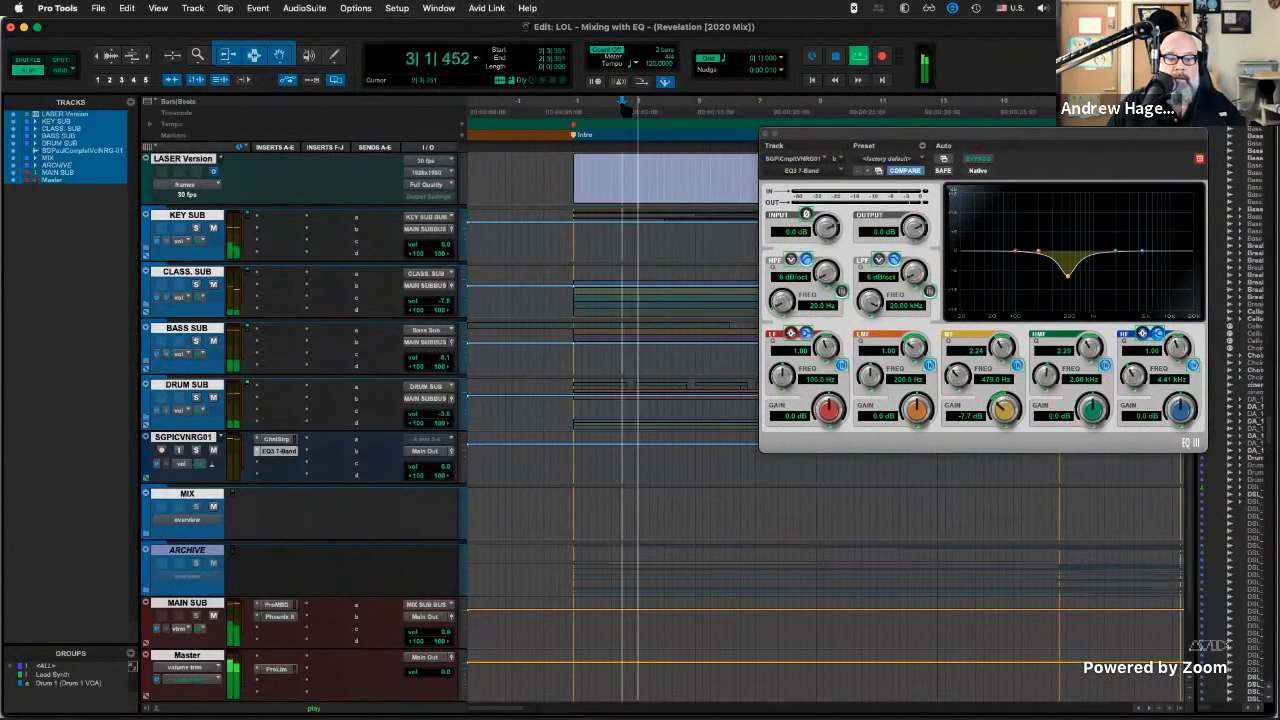
key(space)
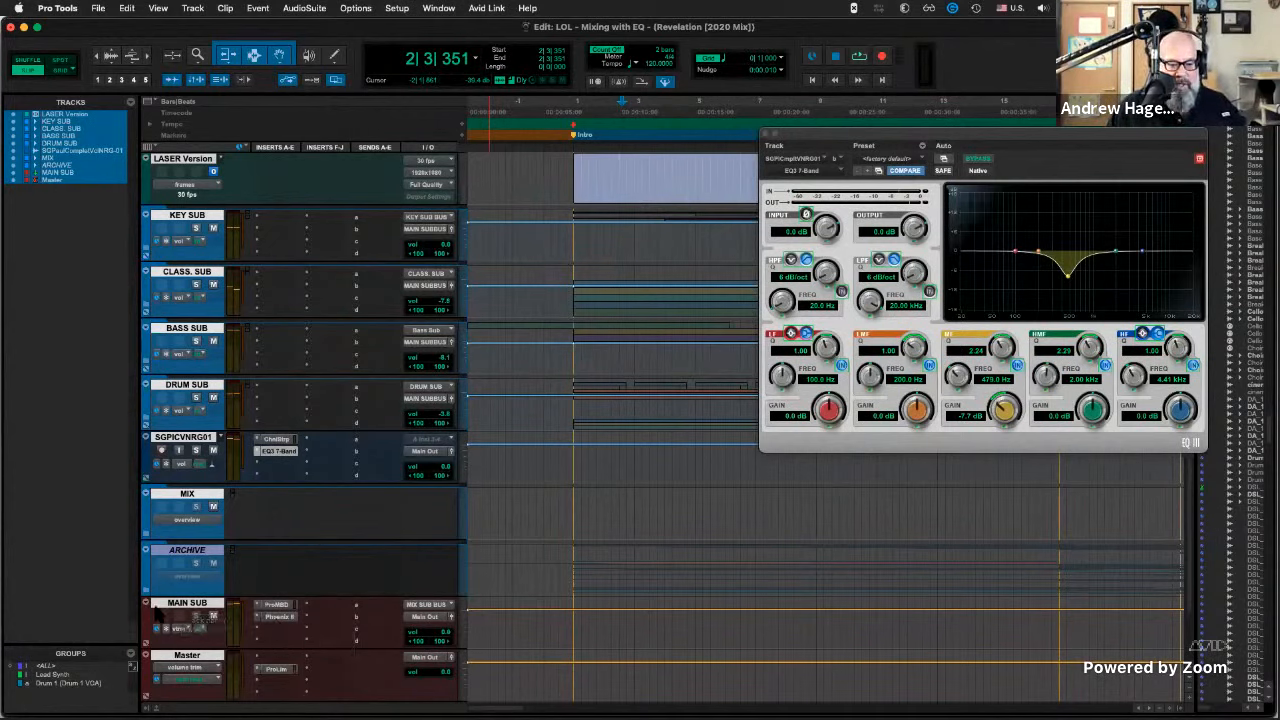
Insert the stereo multichannel Pro Multiband Splitter in MAIN SUB's first F-J insert slot and move its window over the tracks.
click(320, 604)
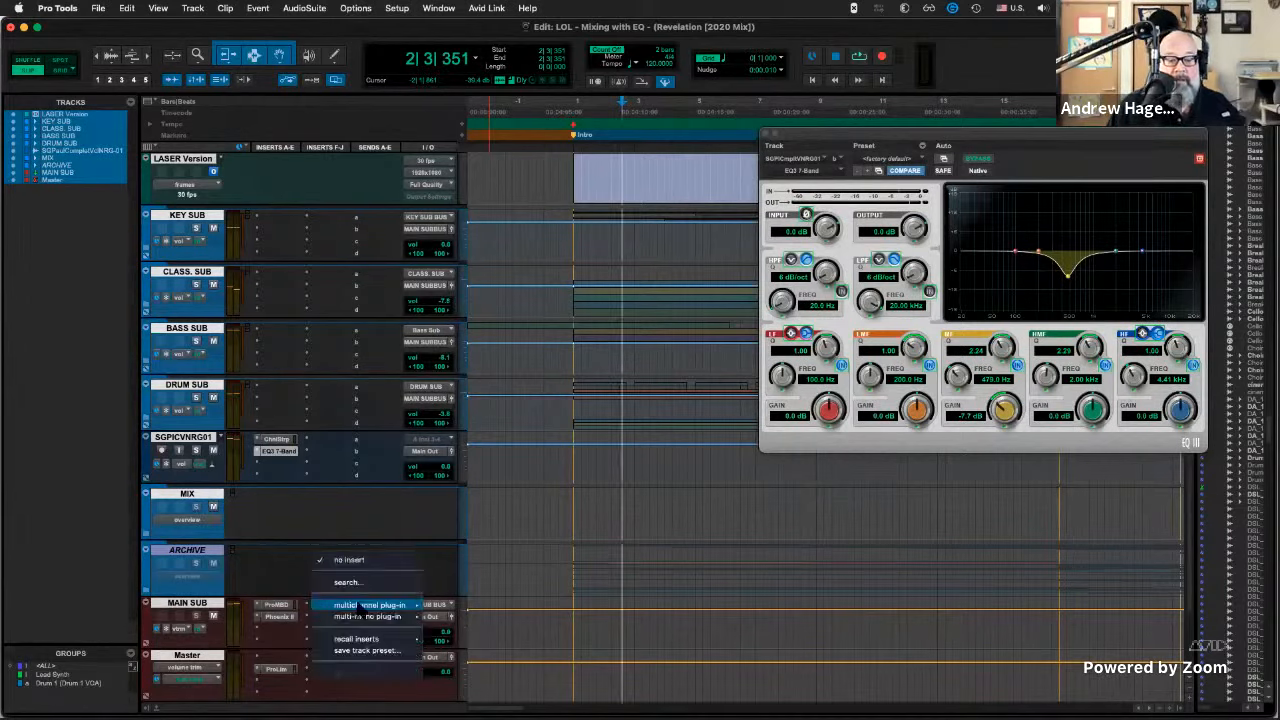
mouse_move(370, 605)
mouse_move(462, 604)
mouse_move(450, 683)
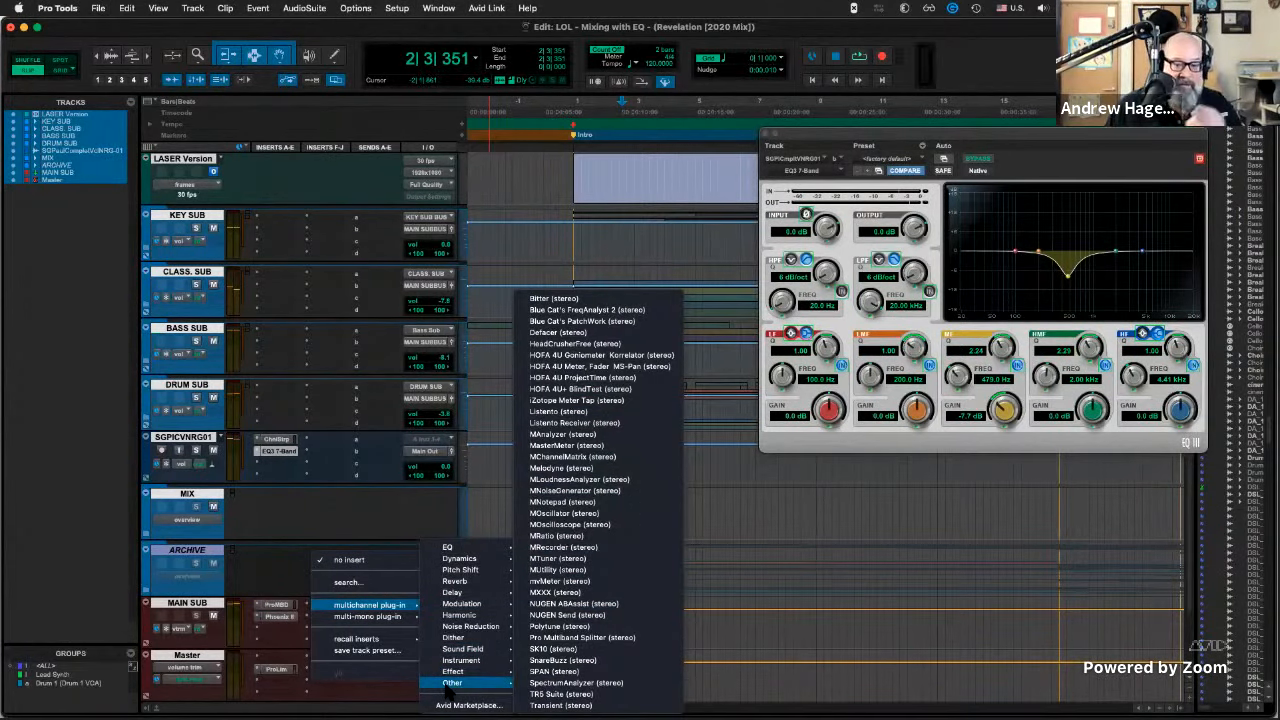
click(607, 640)
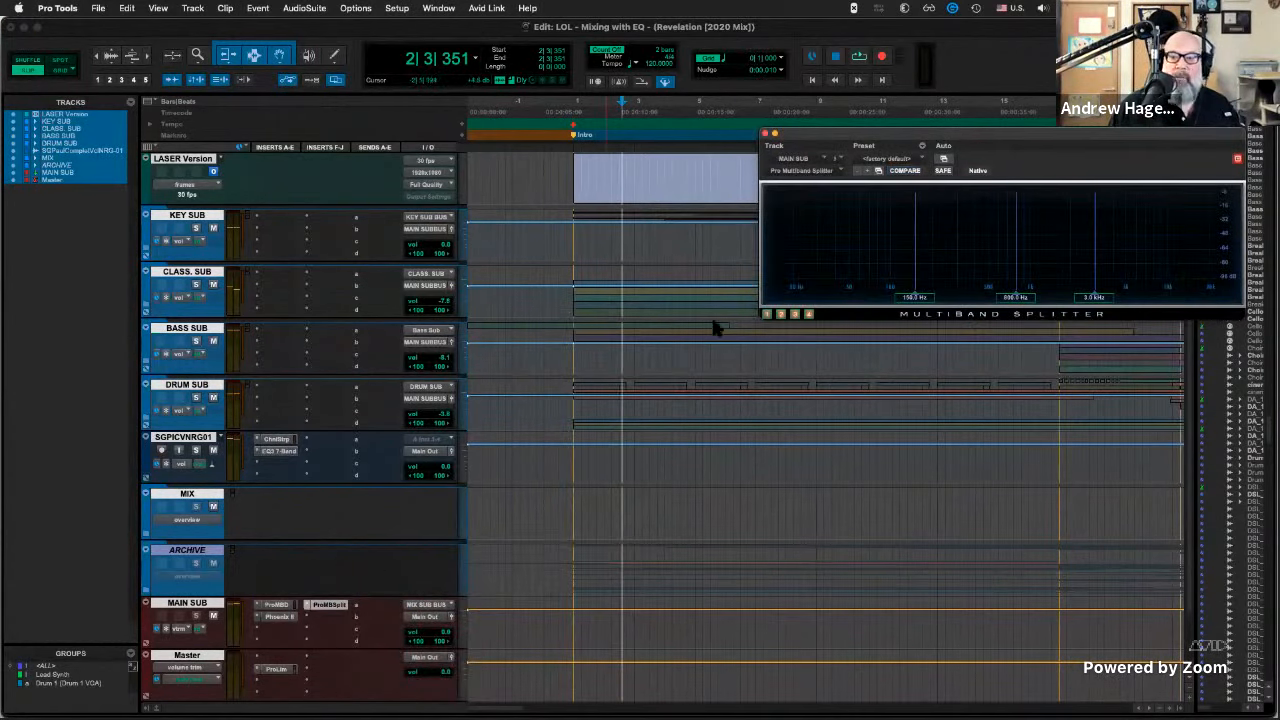
drag(893, 148, 613, 363)
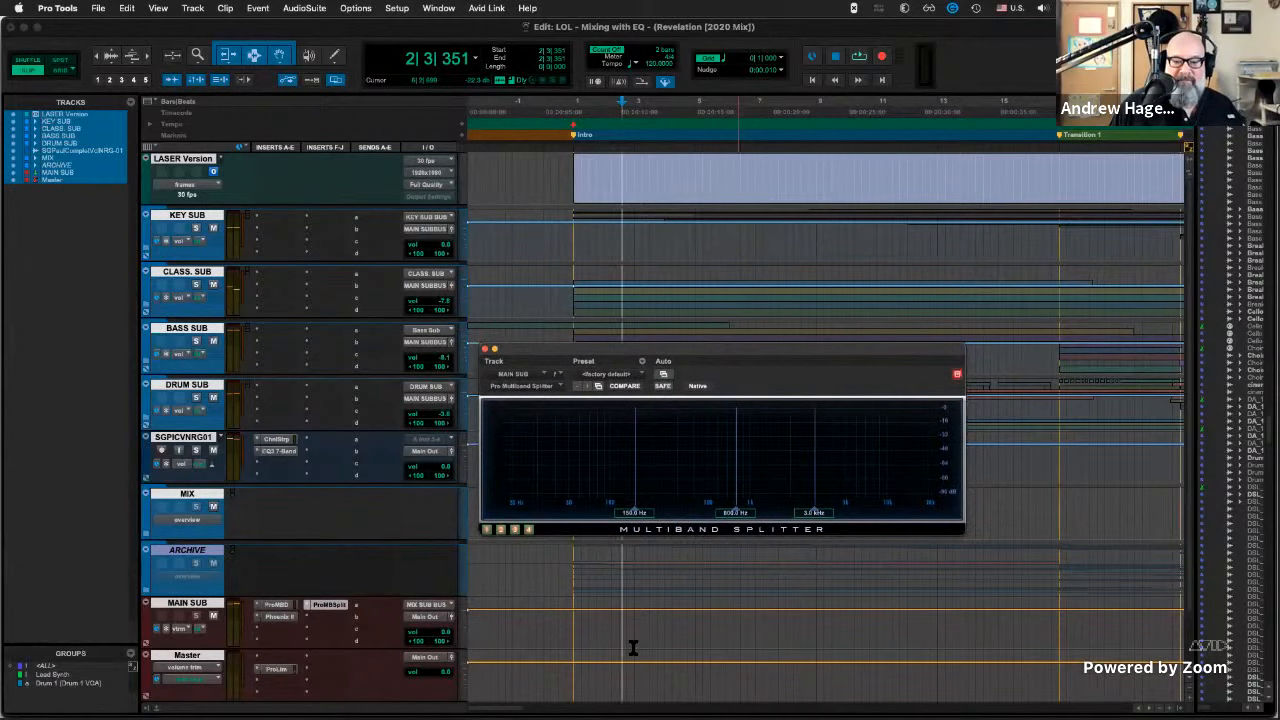
Disable bands 3 and 4 in the splitter, leaving only the 150 Hz crossover, and set MAIN SUB's output to no output.
click(515, 528)
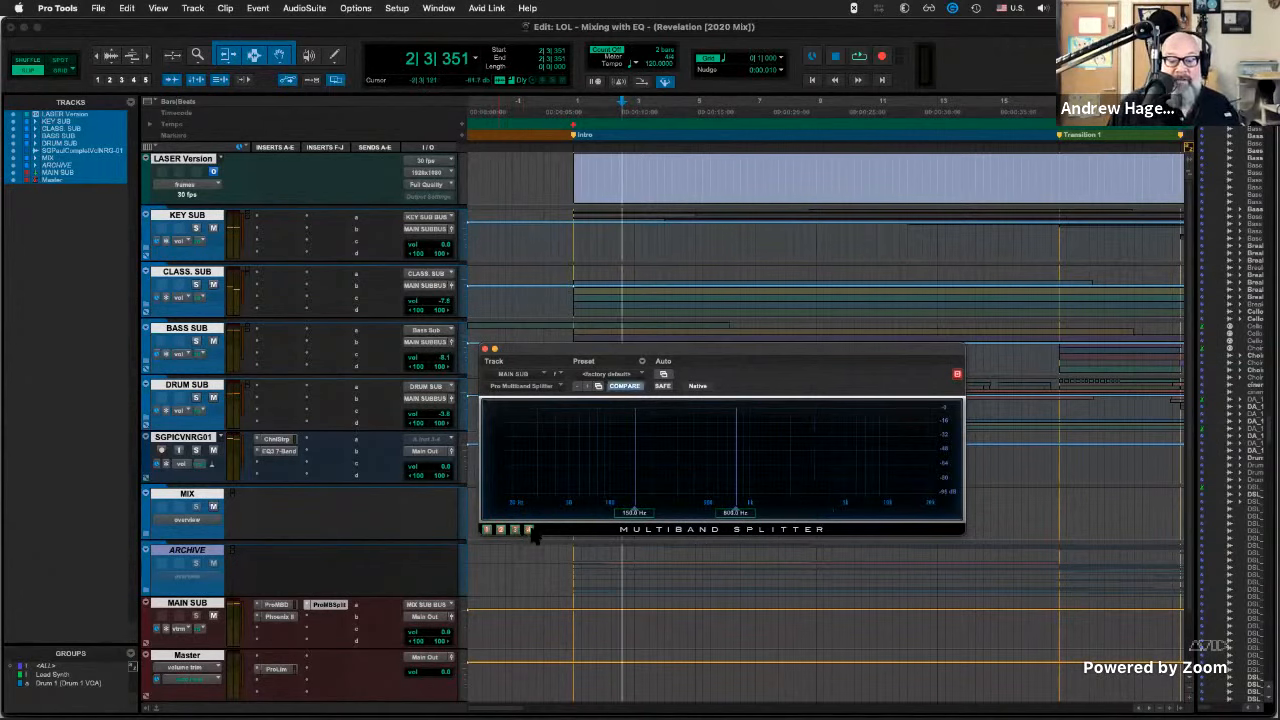
click(529, 530)
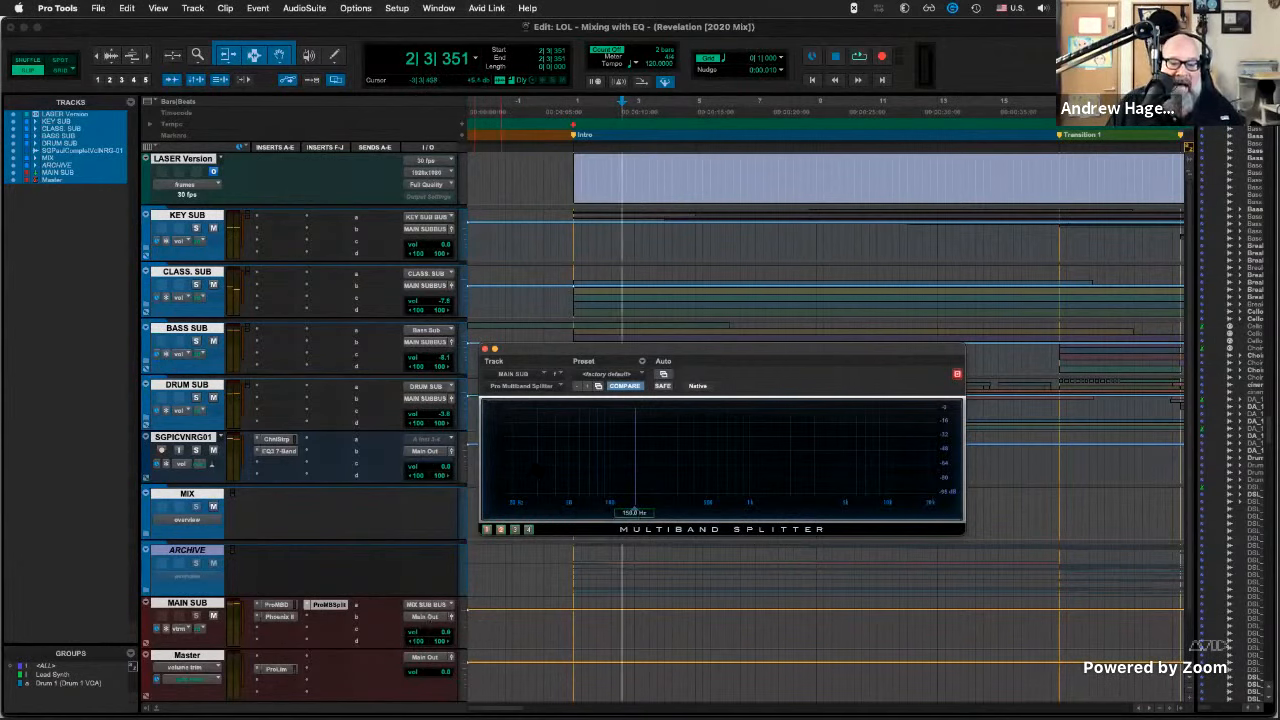
click(426, 617)
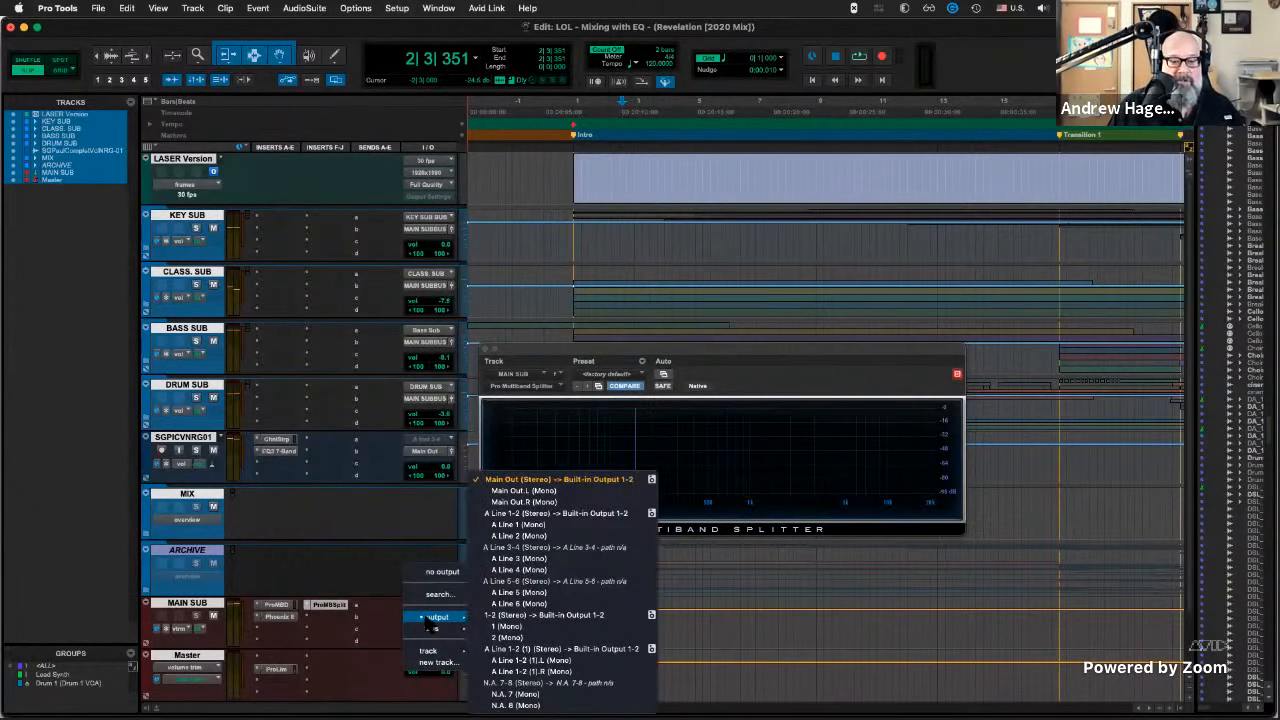
click(442, 572)
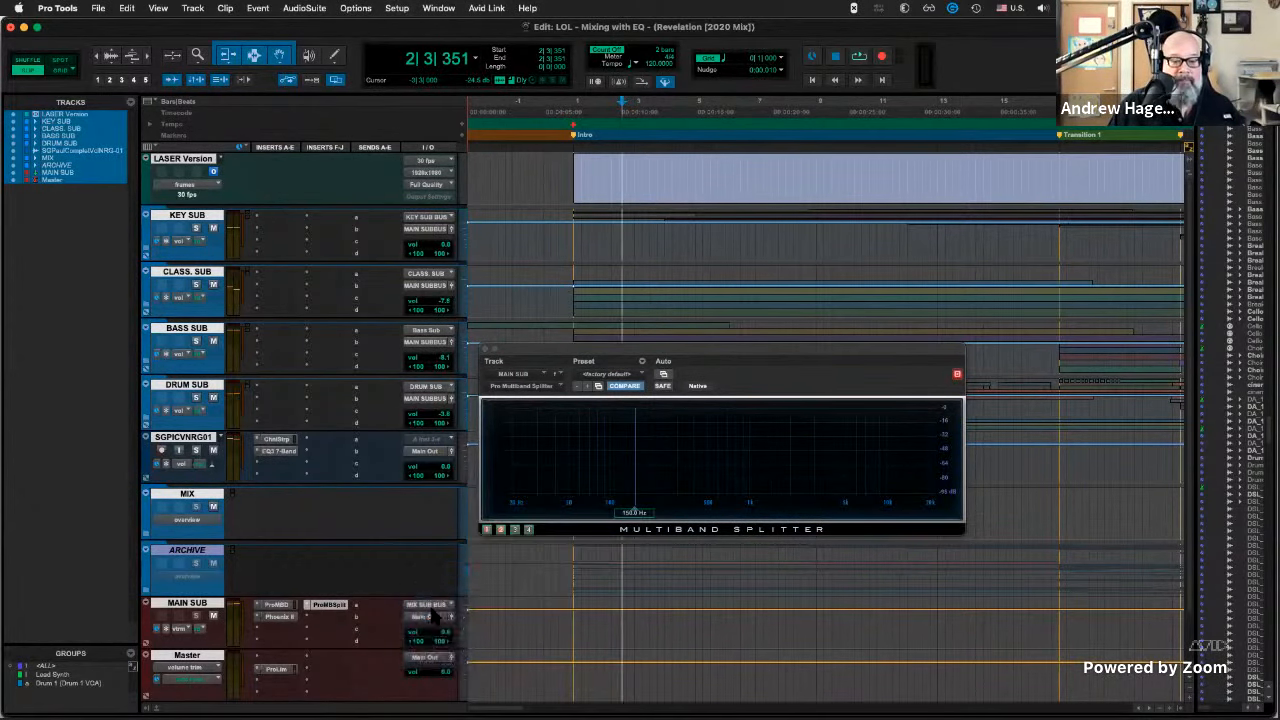
Create two new stereo Aux Input tracks ticking in Samples.
key(super+shift+n)
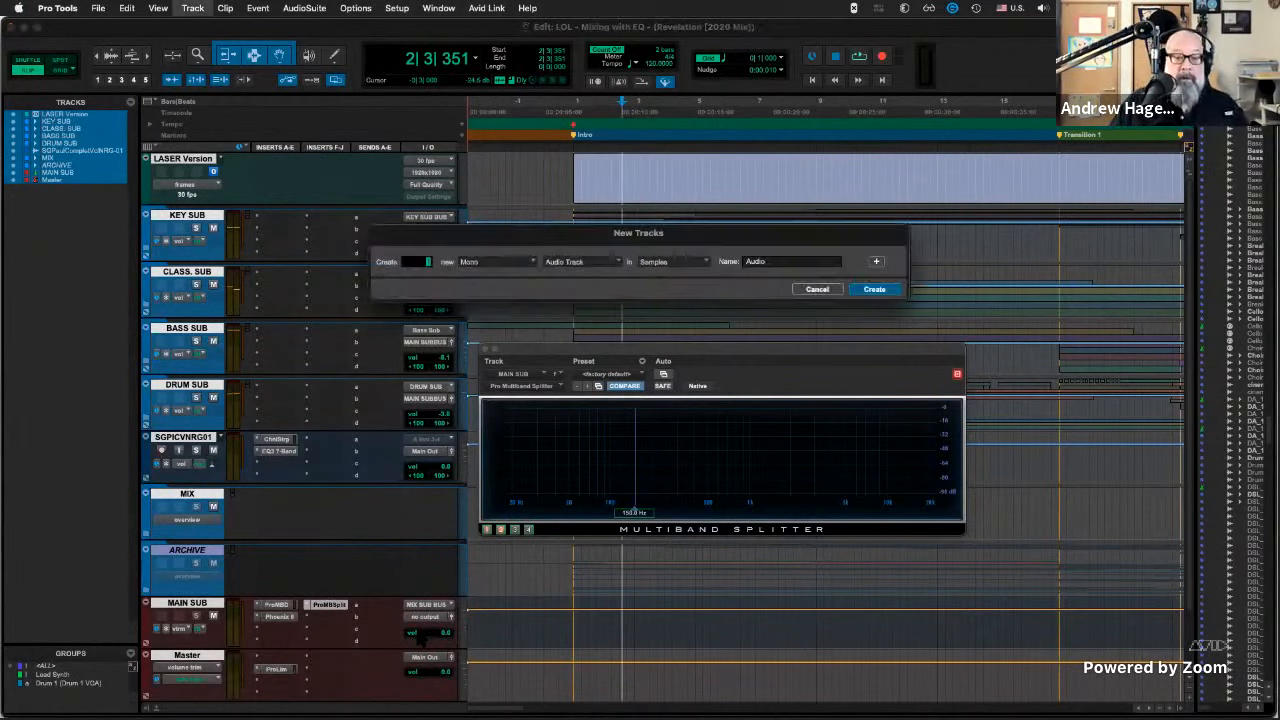
key(super+Down)
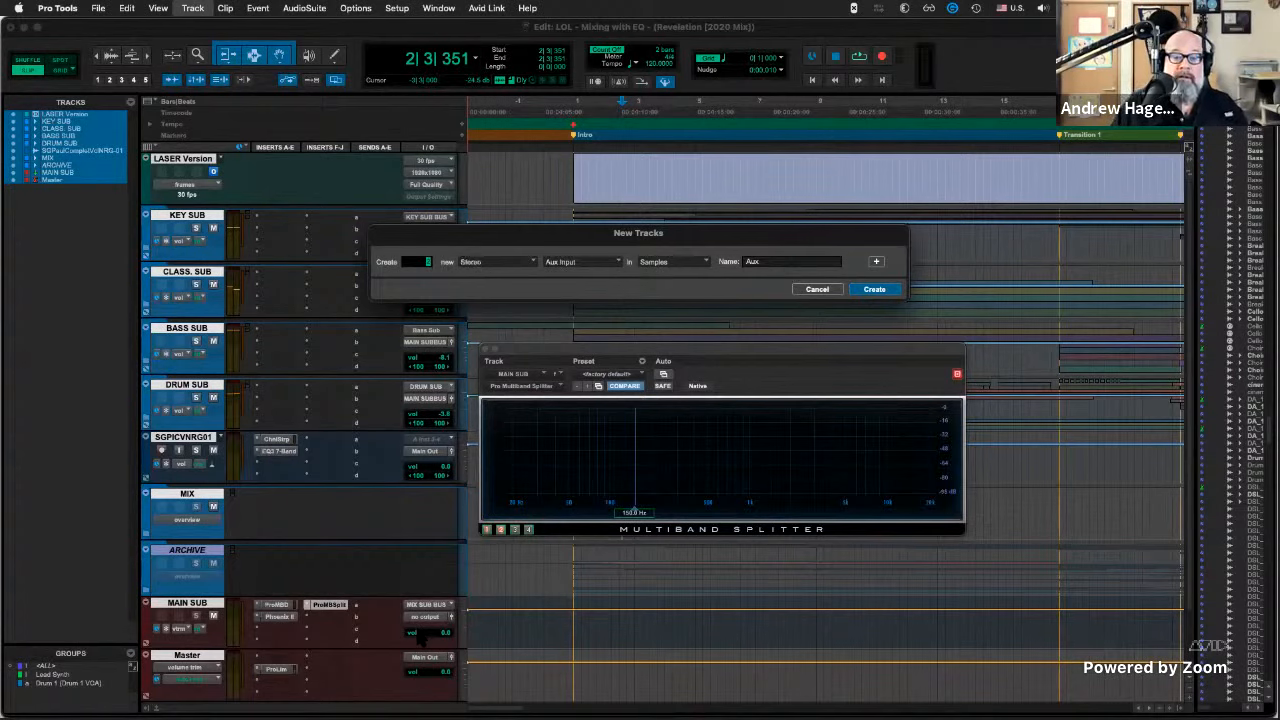
key(Return)
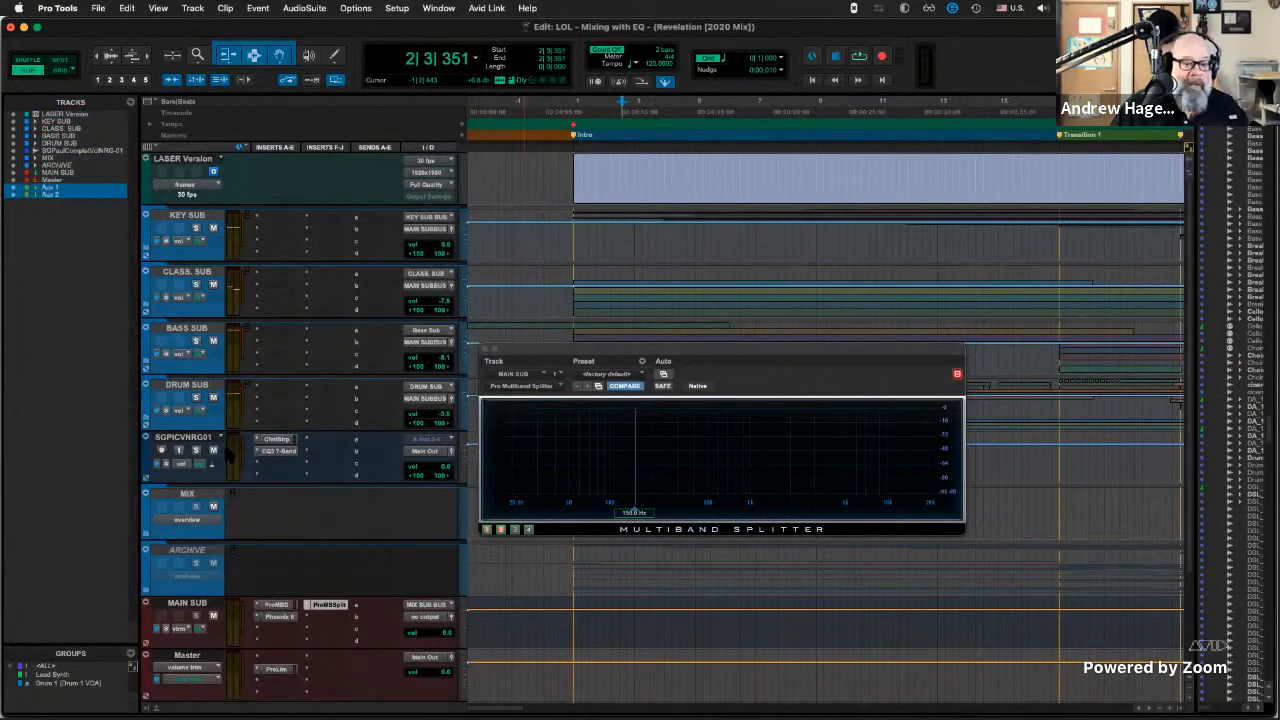
Set Aux 1's input to the Low Band of MAIN SUB's Pro Multiband Splitter and rename the track LOW.
scroll(228, 452, down, 3)
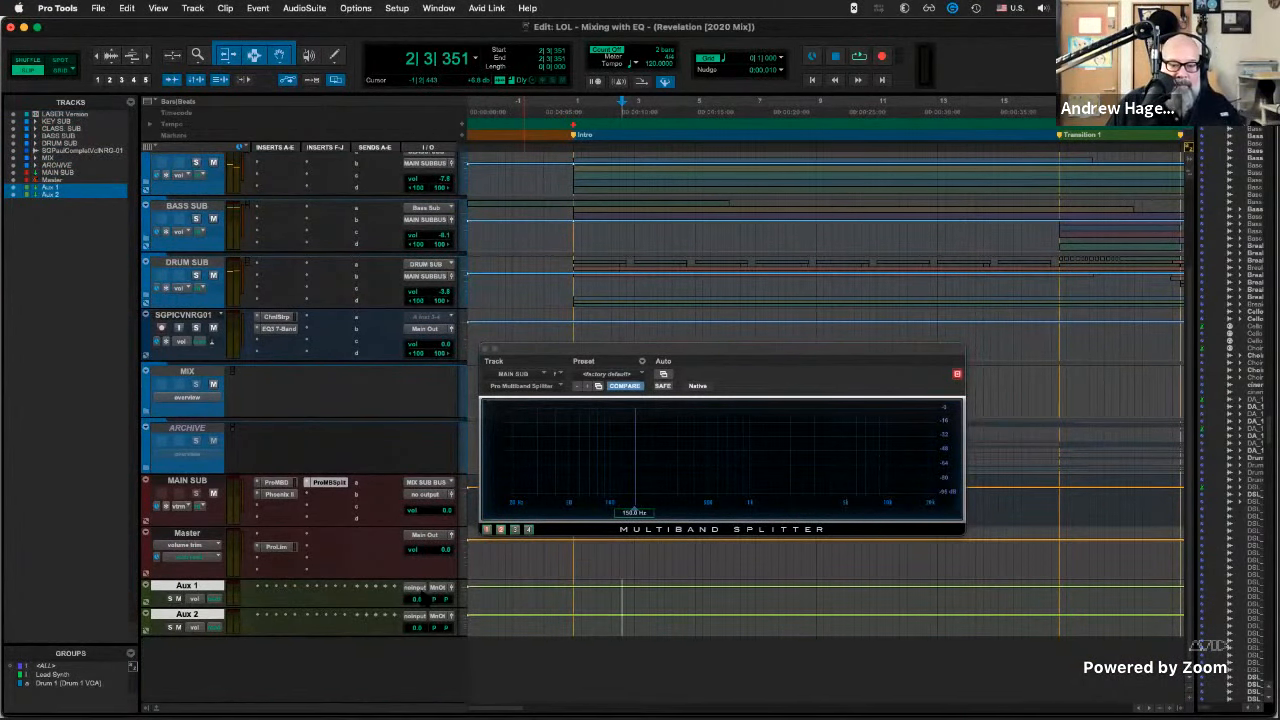
click(415, 589)
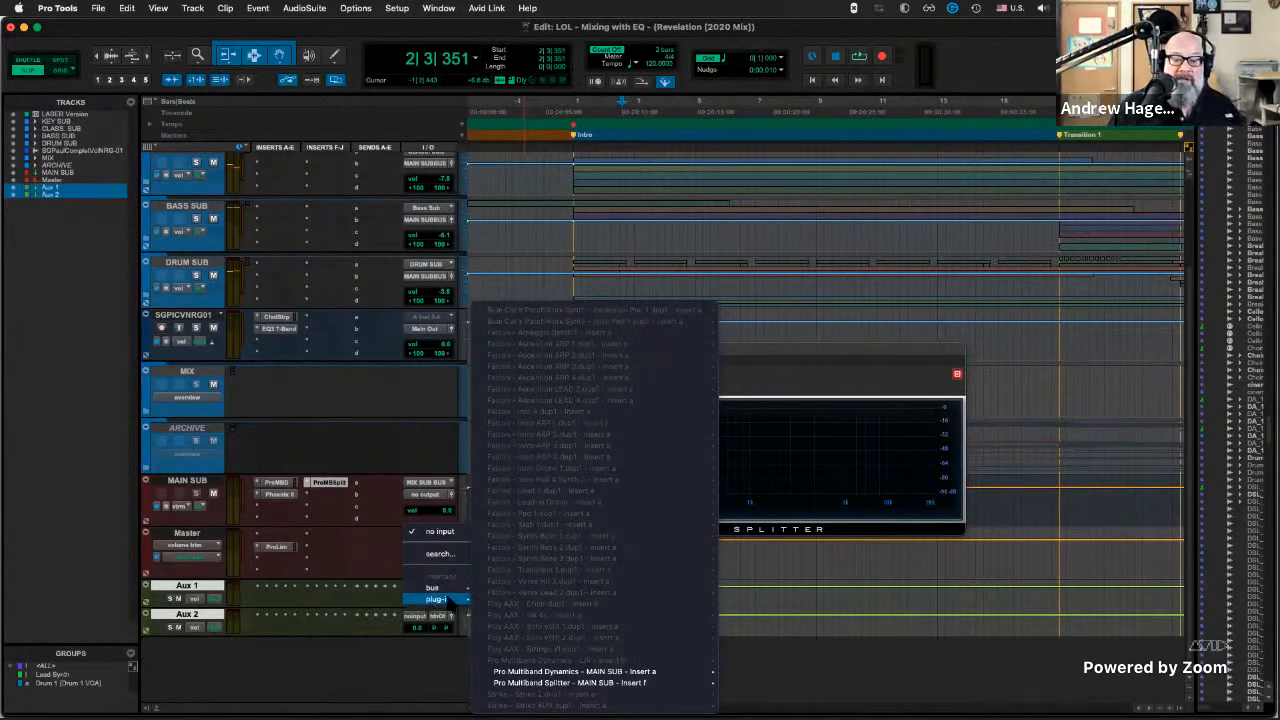
mouse_move(622, 684)
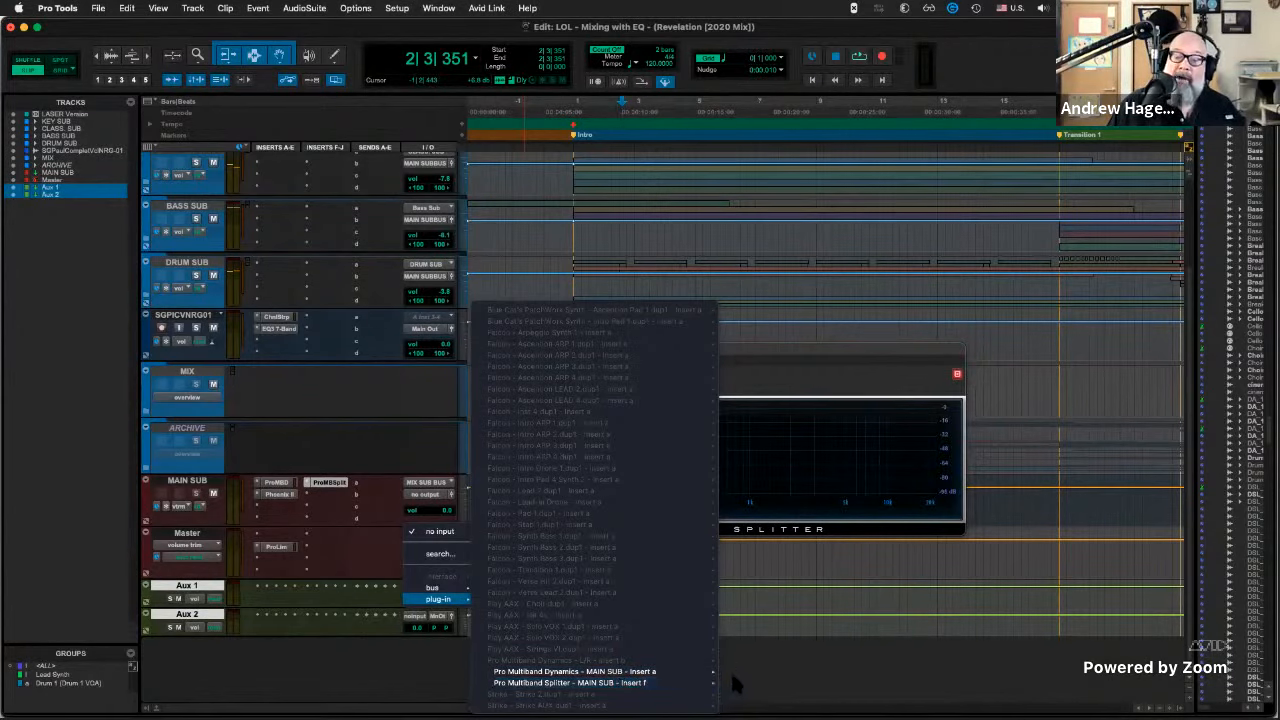
click(747, 673)
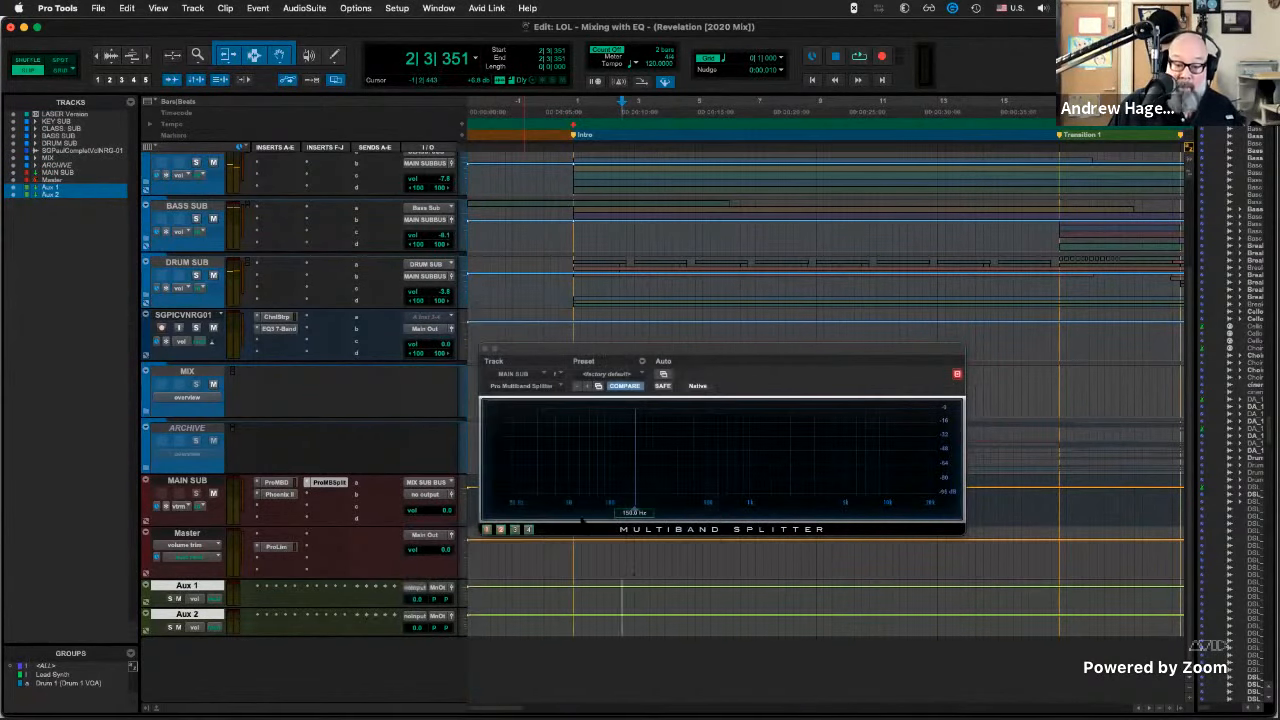
double_click(213, 587)
text(S)
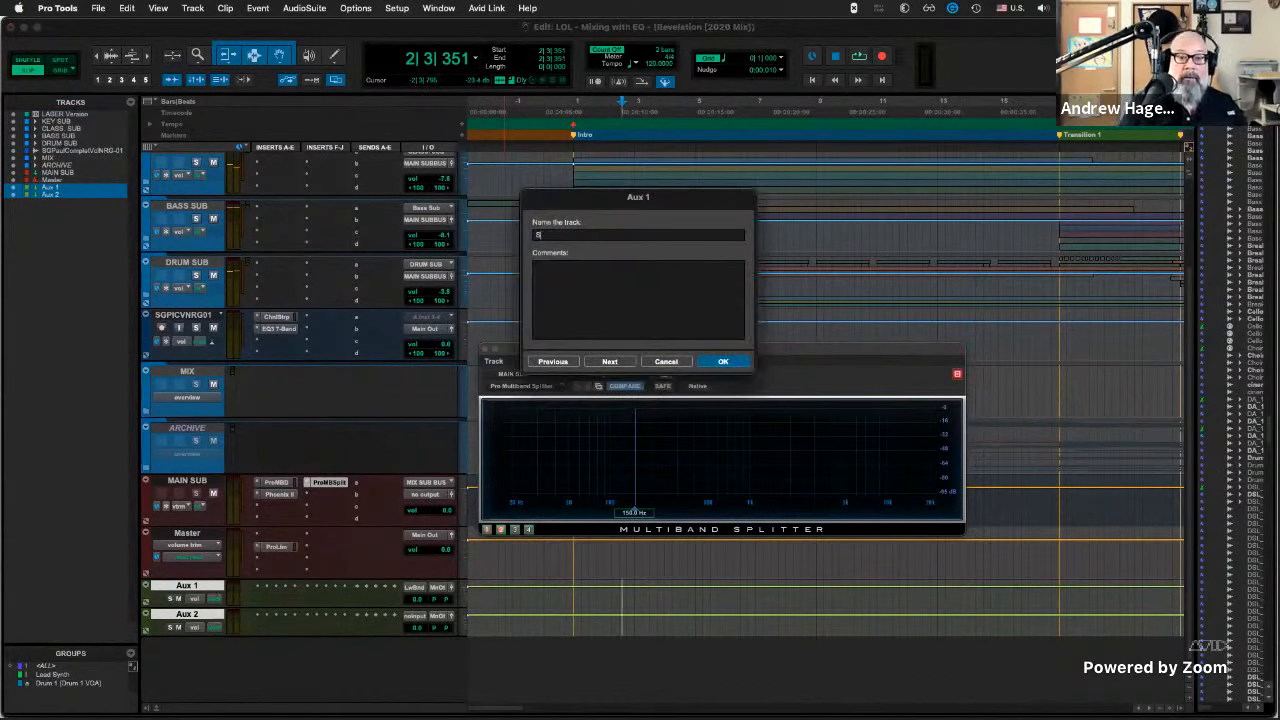
text(LOW)
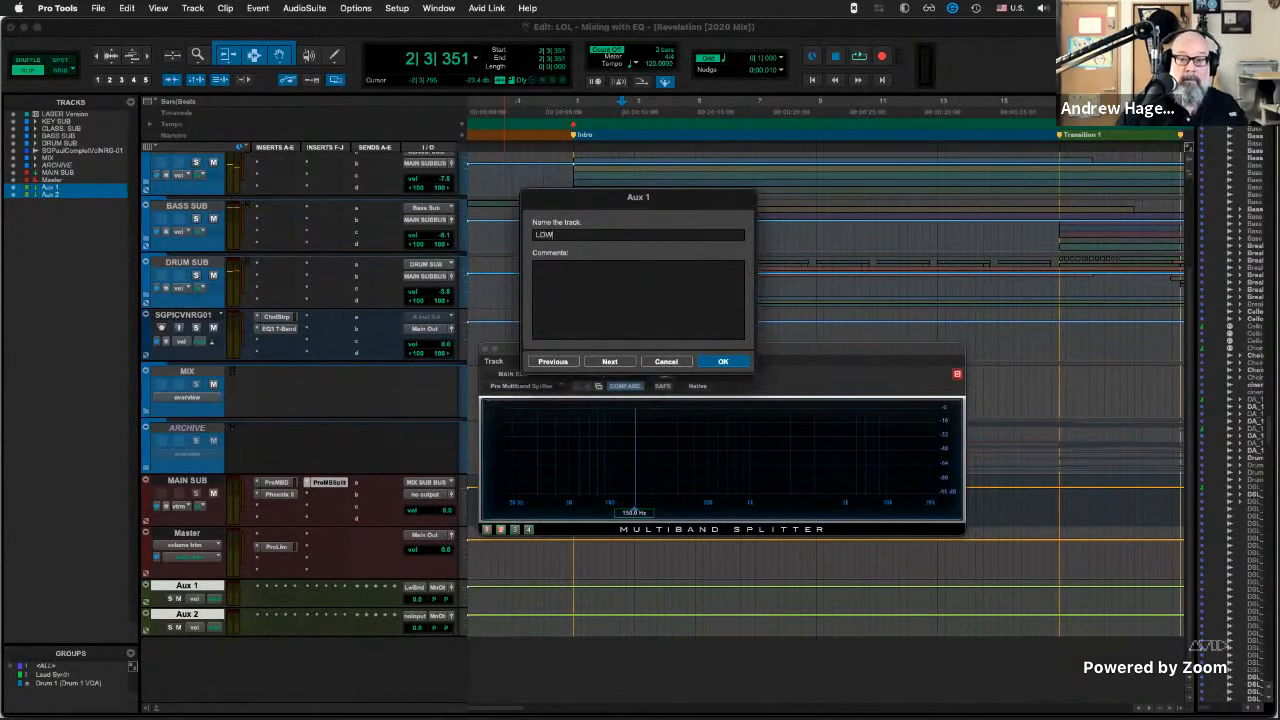
key(Return)
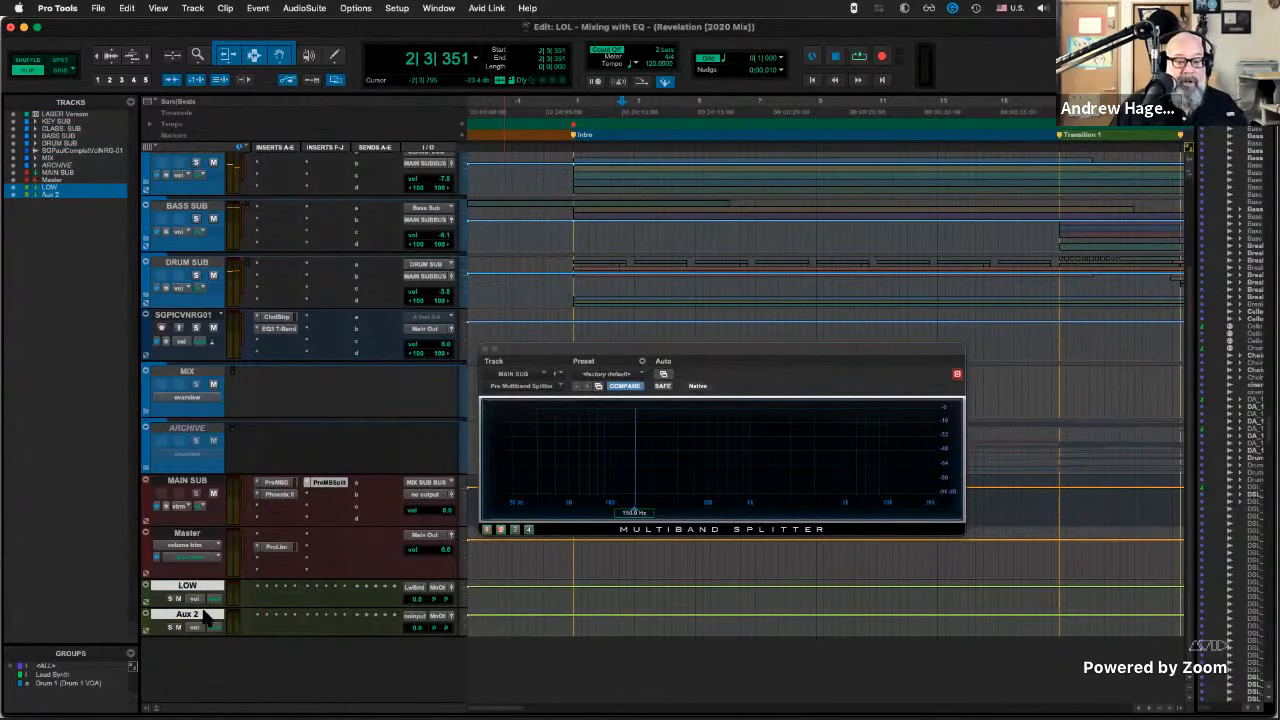
Set Aux 2's input to the Low-Mid Band of MAIN SUB's Pro Multiband Splitter.
click(422, 617)
mouse_move(437, 627)
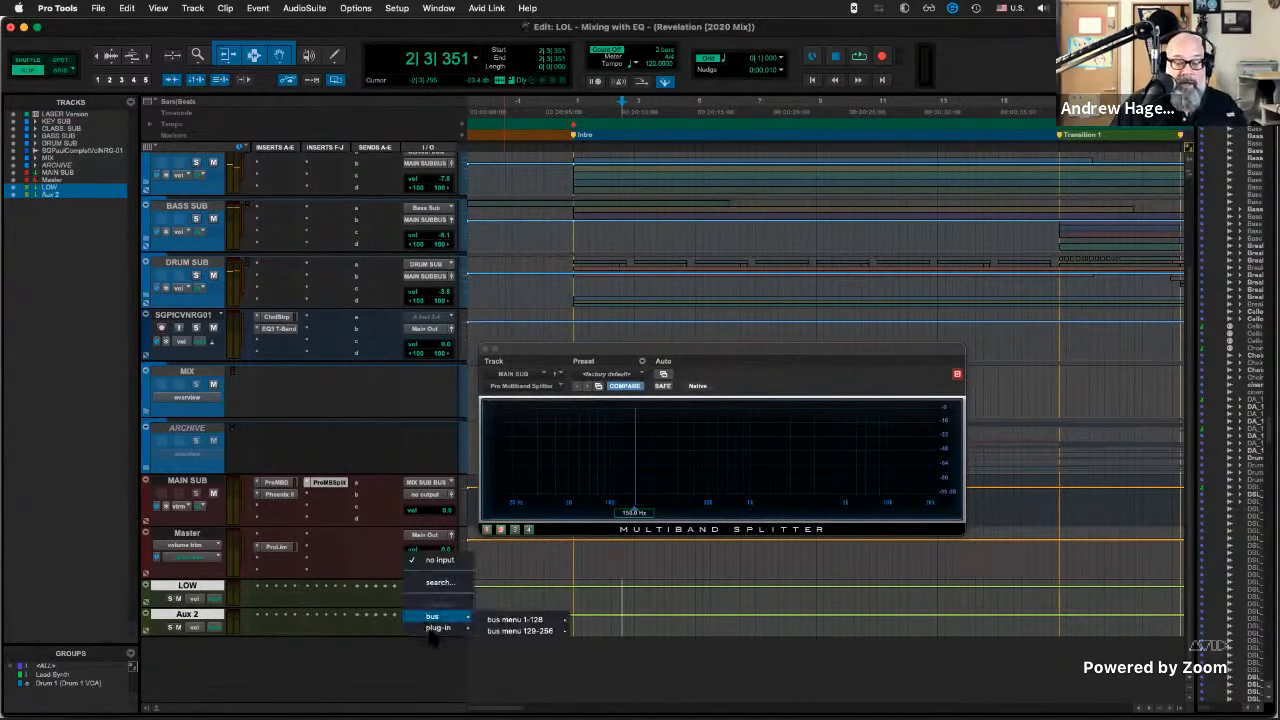
mouse_move(590, 683)
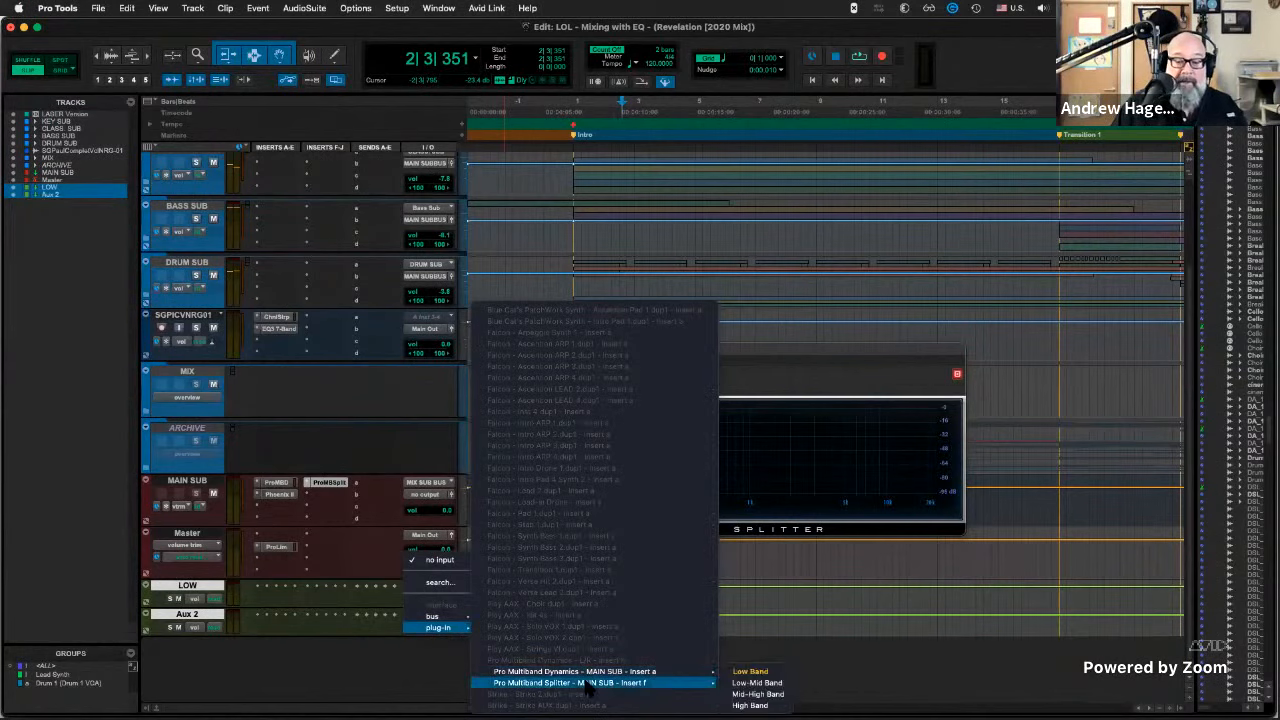
click(755, 686)
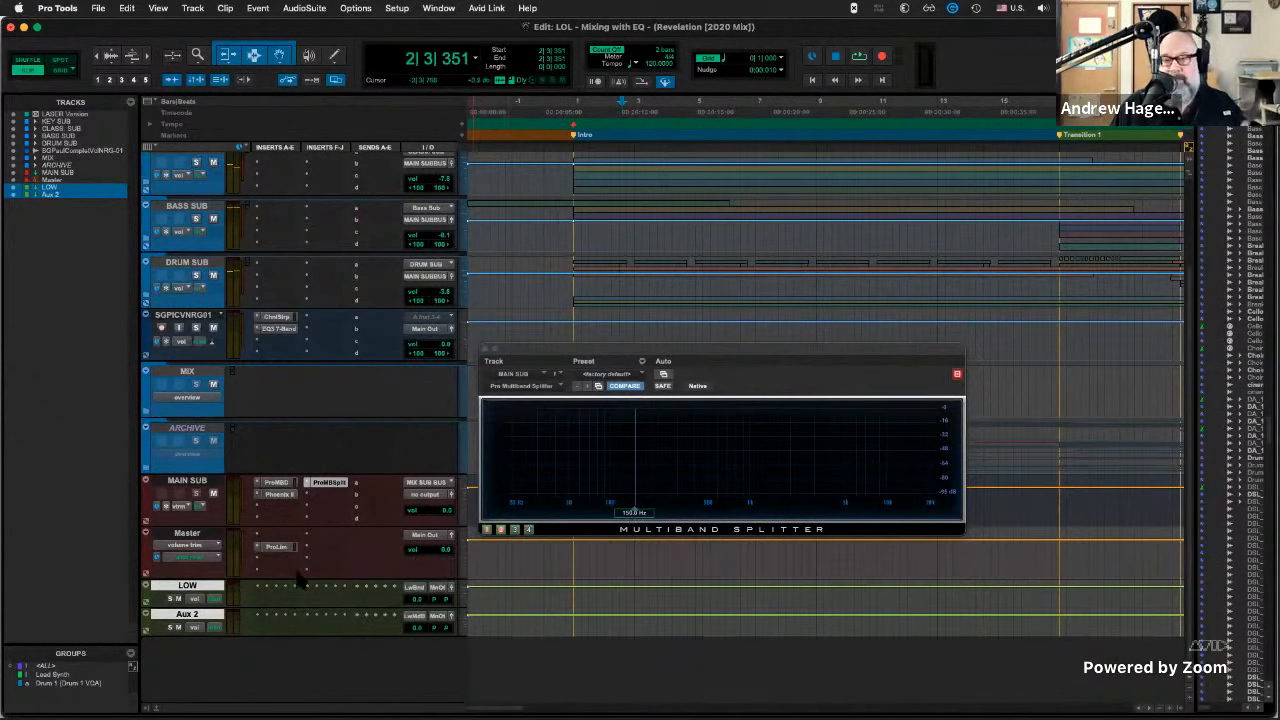
Rename the Aux 2 track as HI and reposition the Multiband Splitter window.
double_click(182, 616)
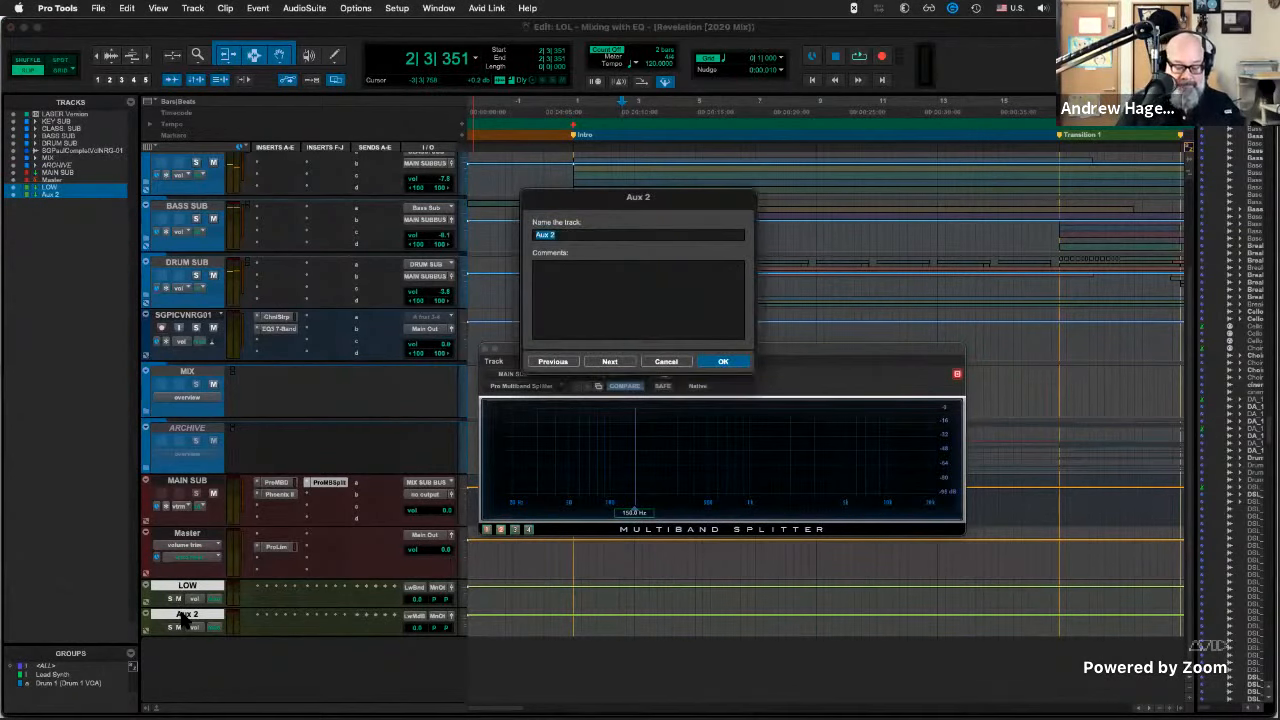
text(HI)
key(Return)
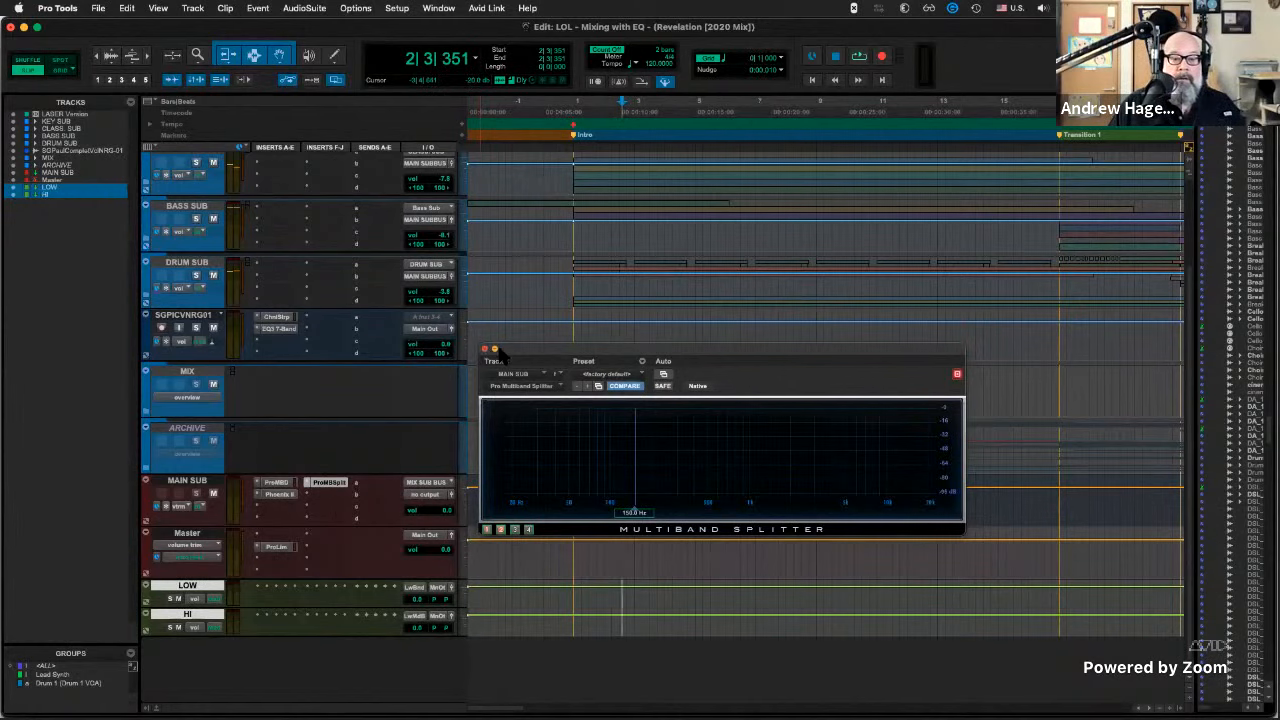
drag(500, 350, 537, 339)
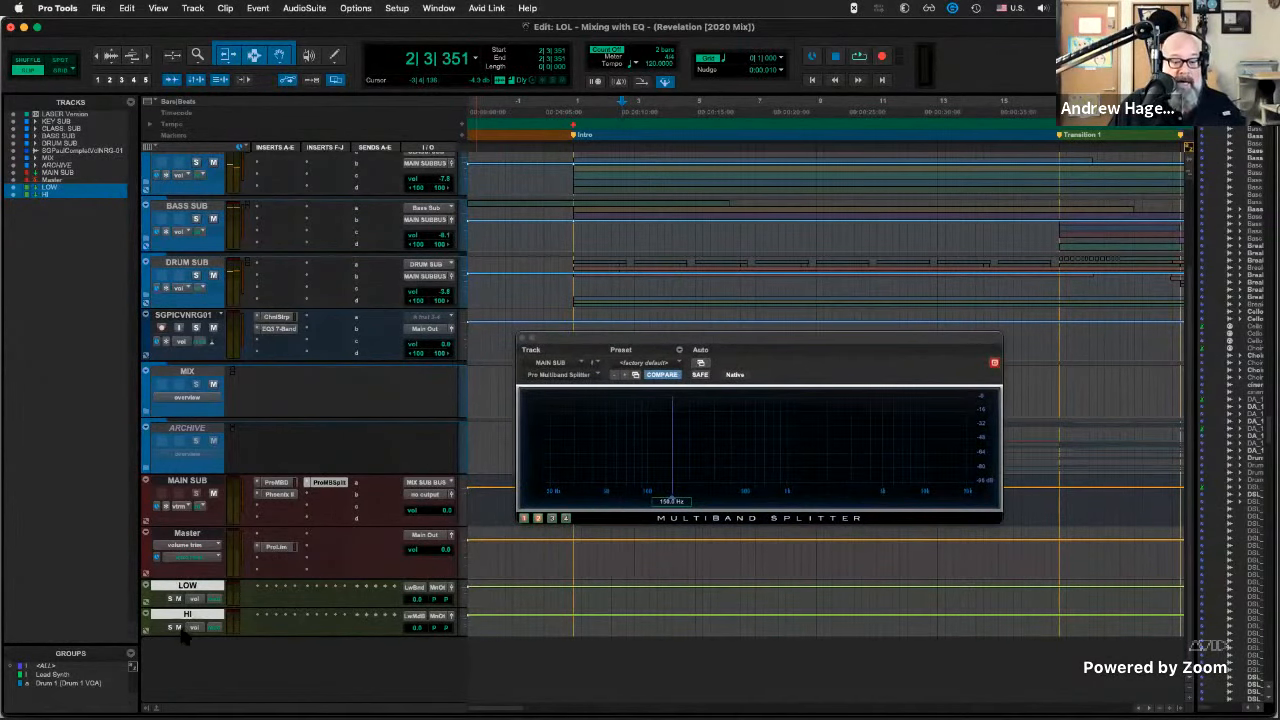
Mute HI to play only the low band, and raise the splitter's crossover to about 229 Hz during playback.
click(178, 627)
key(space)
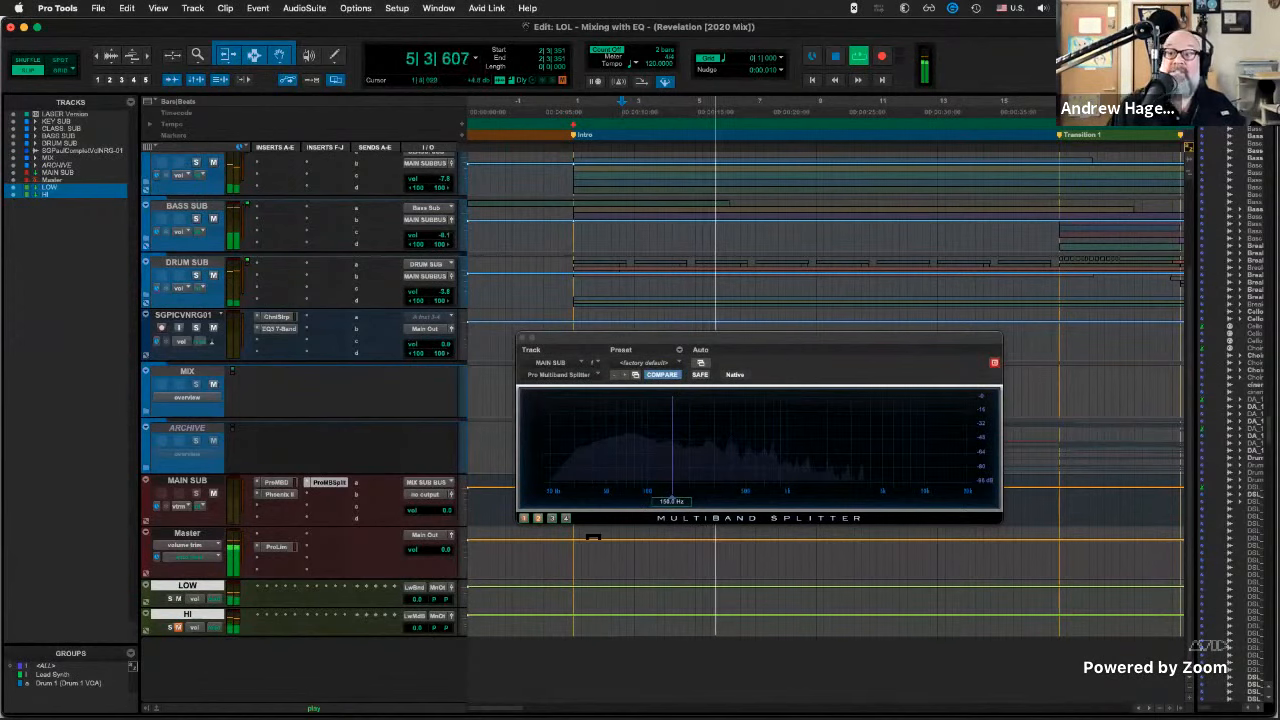
drag(672, 476, 698, 475)
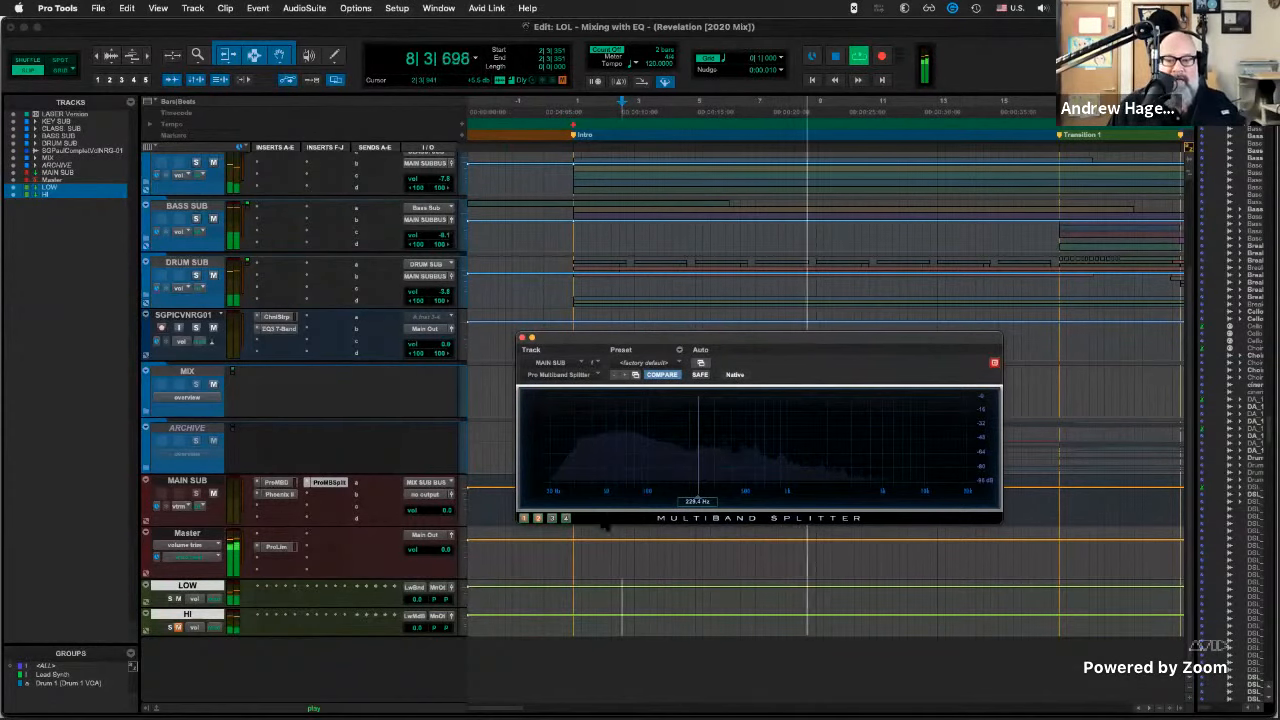
key(XF86AudioRaiseVolume)
key(XF86AudioRaiseVolume)
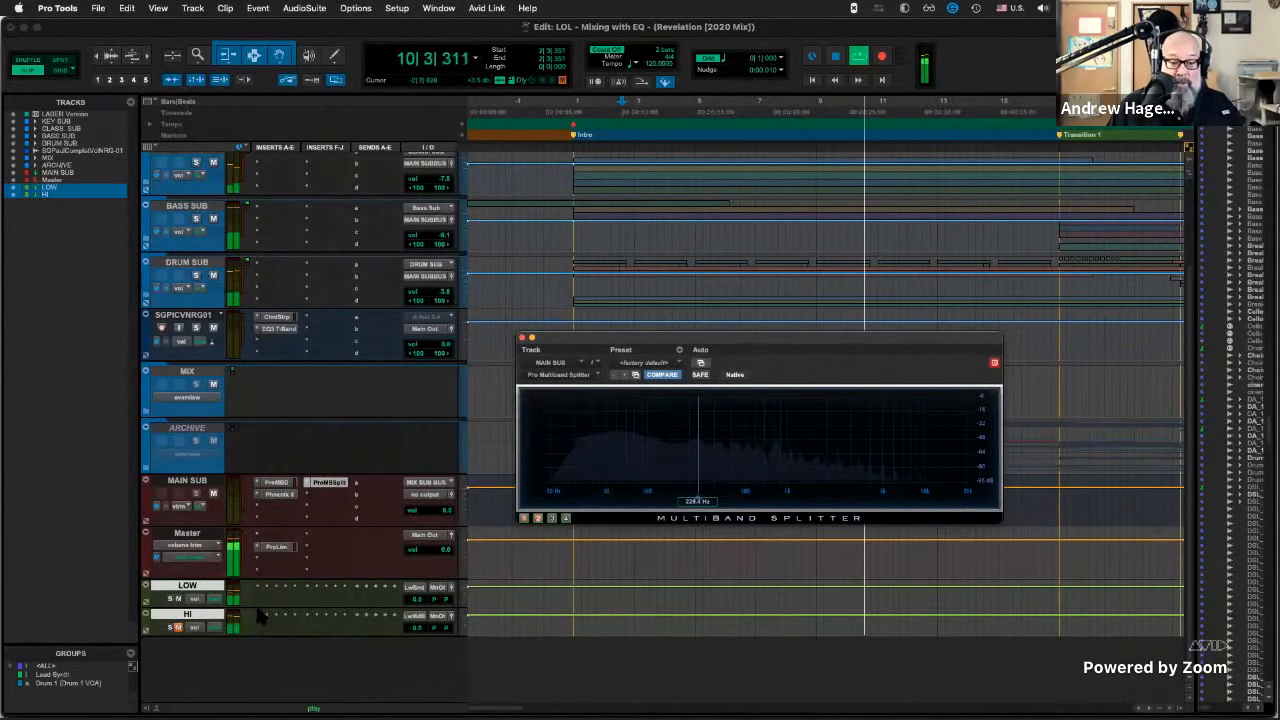
Mute LOW instead of HI and play back the high band alone, with the splitter's crossover set to about 234 Hz.
click(178, 627)
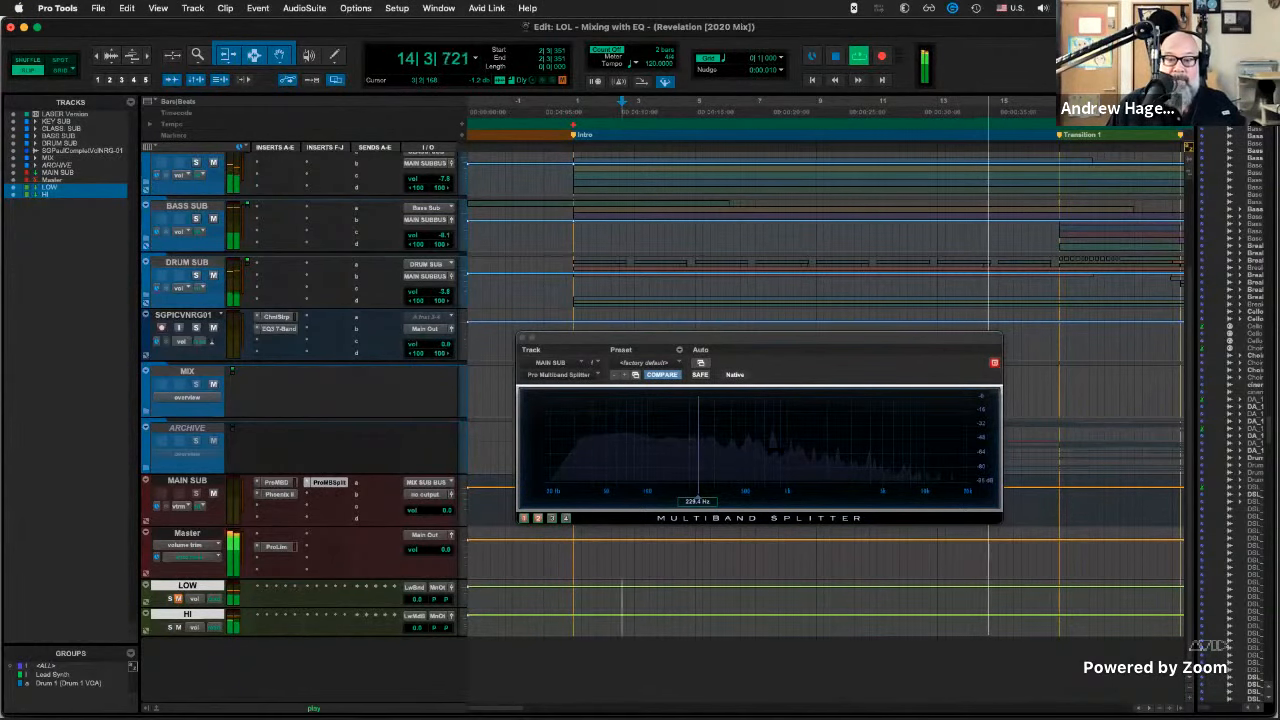
key(space)
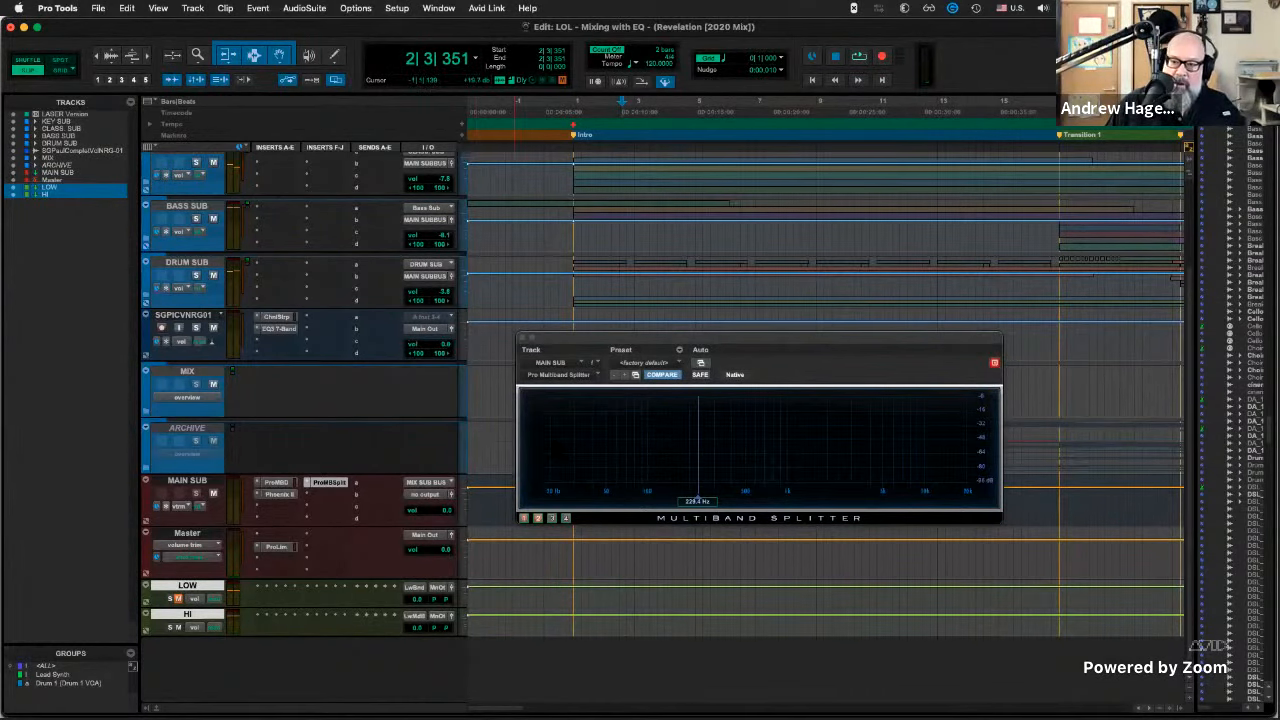
key(space)
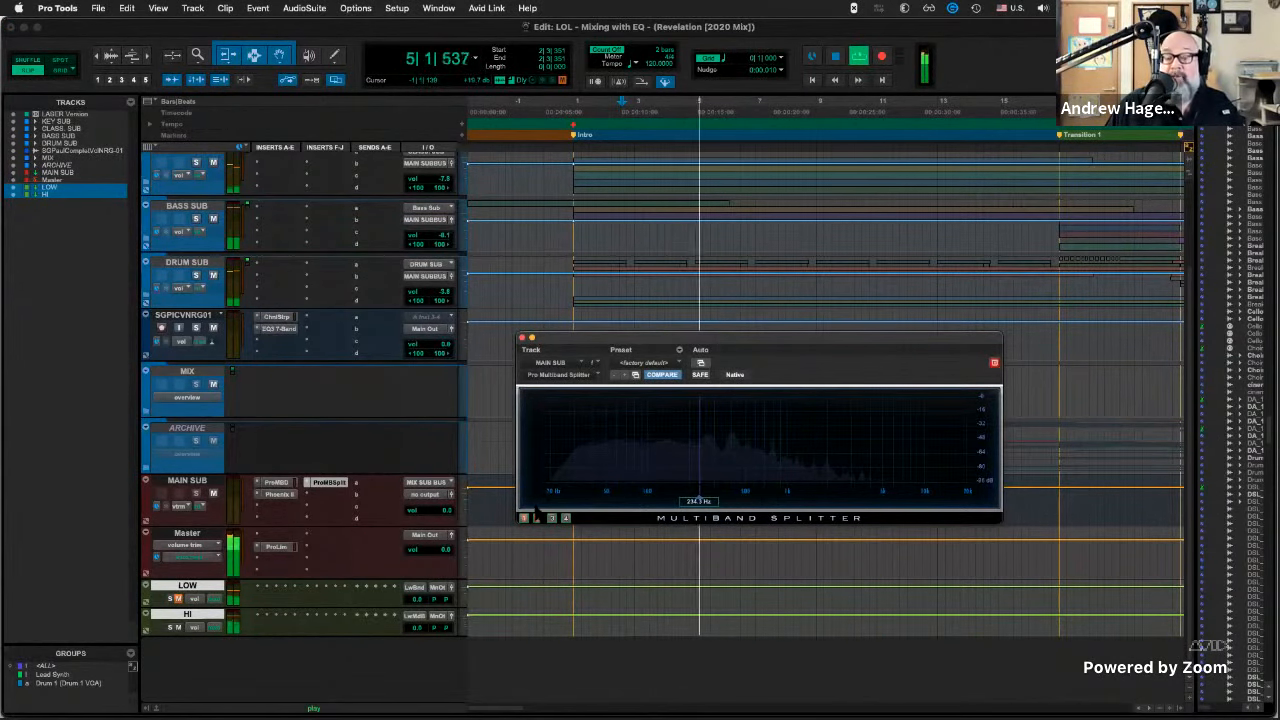
key(space)
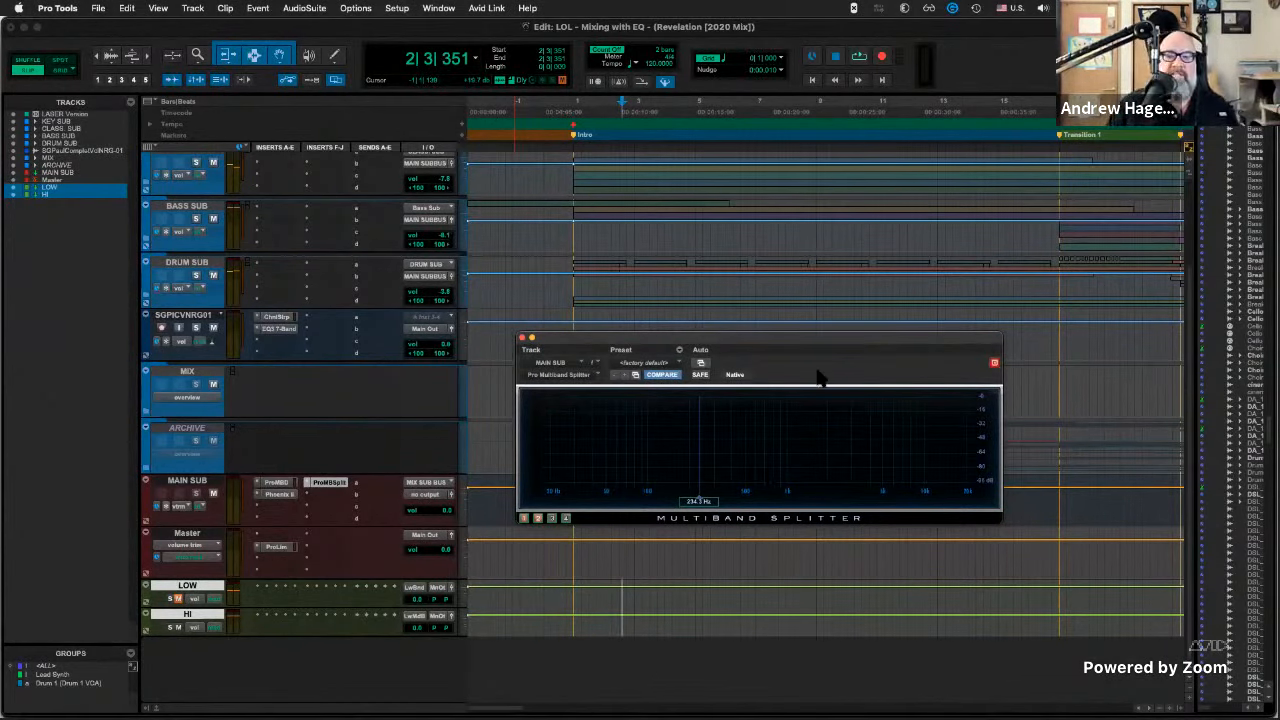
drag(843, 341, 855, 257)
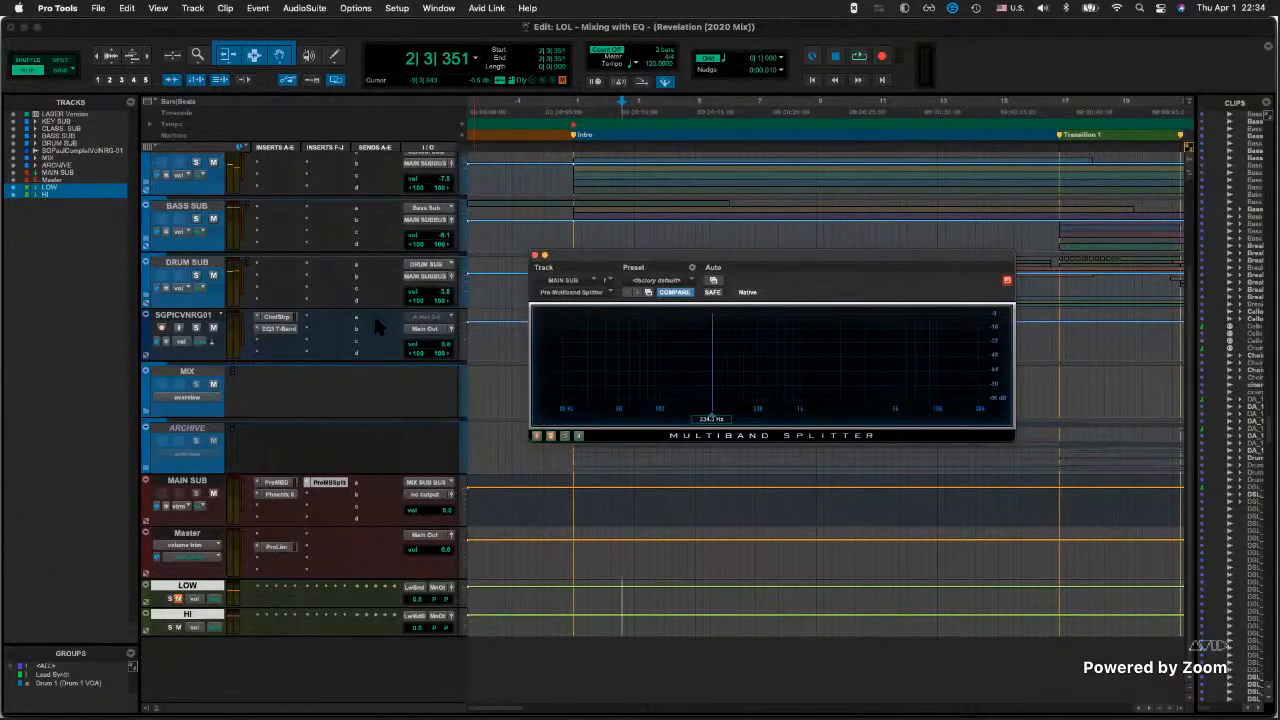
Open the EQ3 7-Band on the track below DRUM SUB and set its high-pass filter to 24 dB/oct at 57.1 Hz.
scroll(375, 318, up, 3)
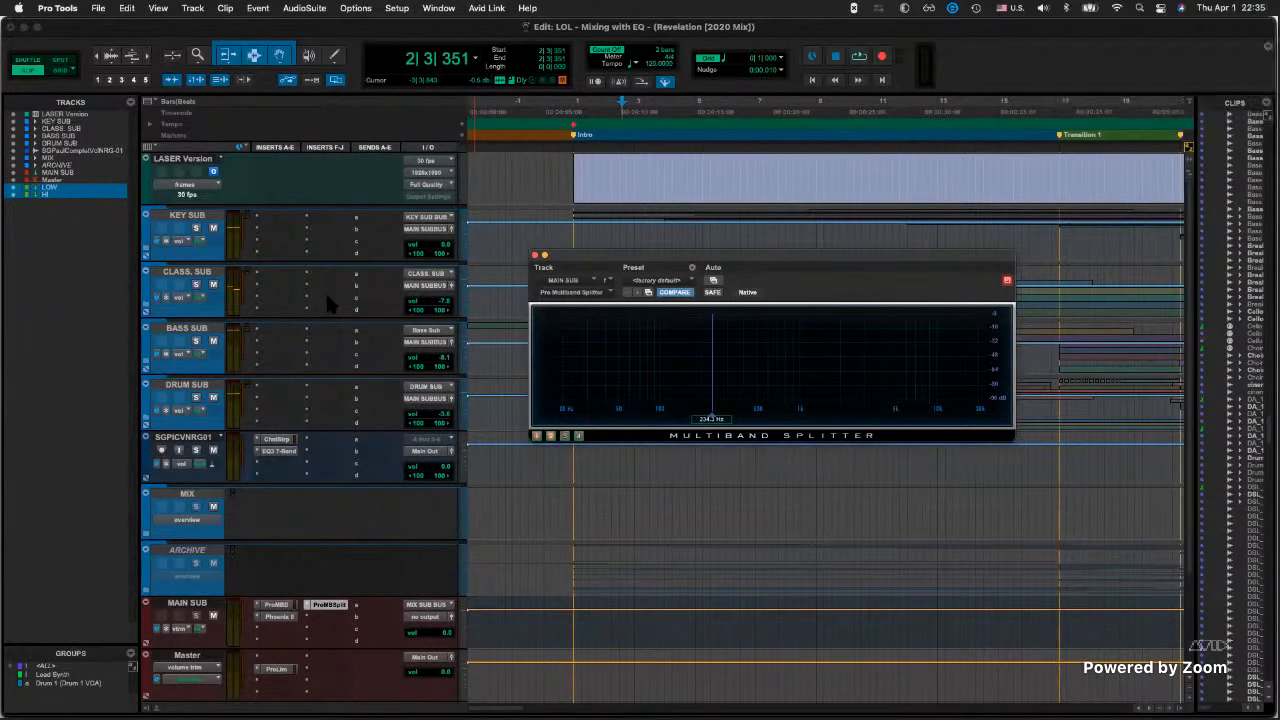
click(280, 451)
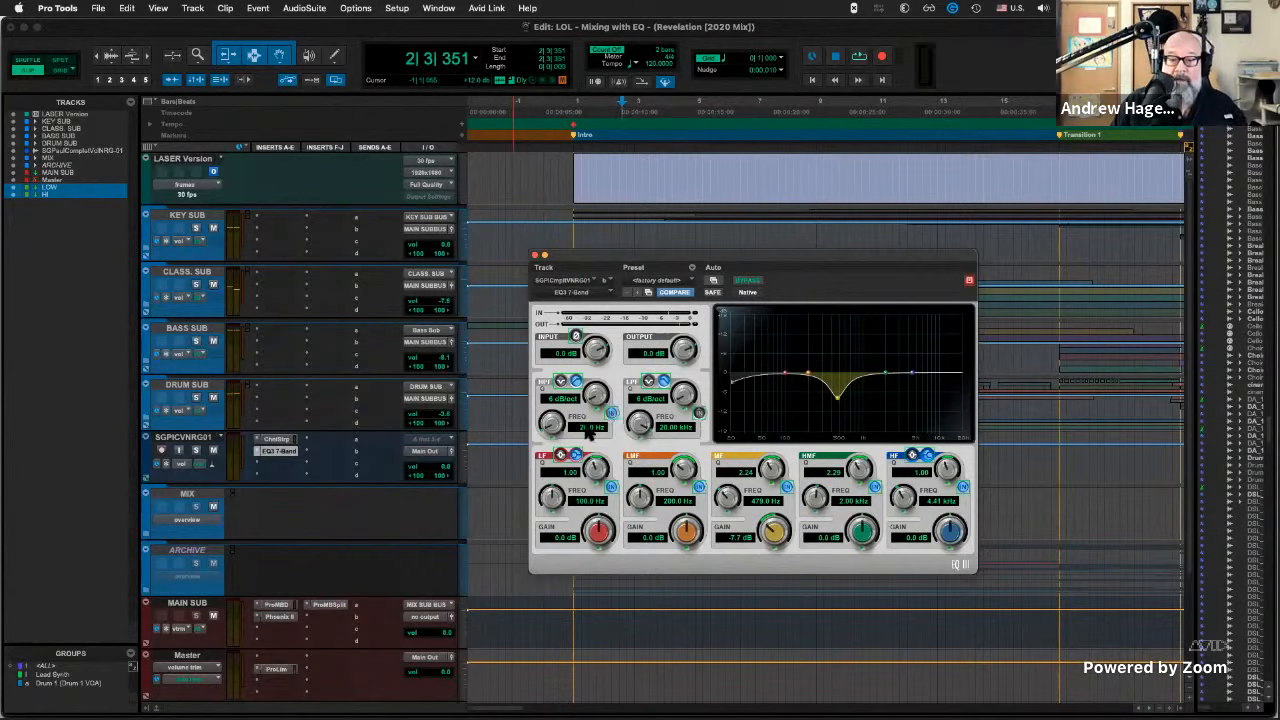
drag(593, 392, 606, 314)
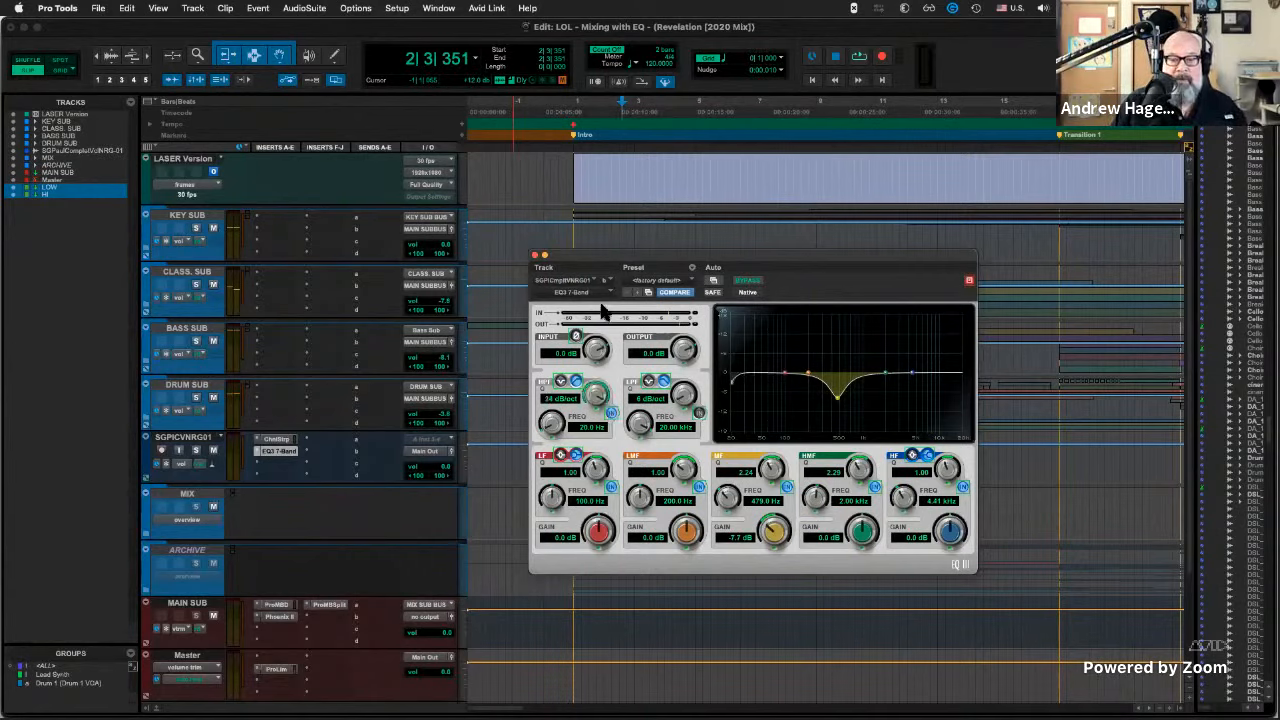
drag(549, 424, 551, 420)
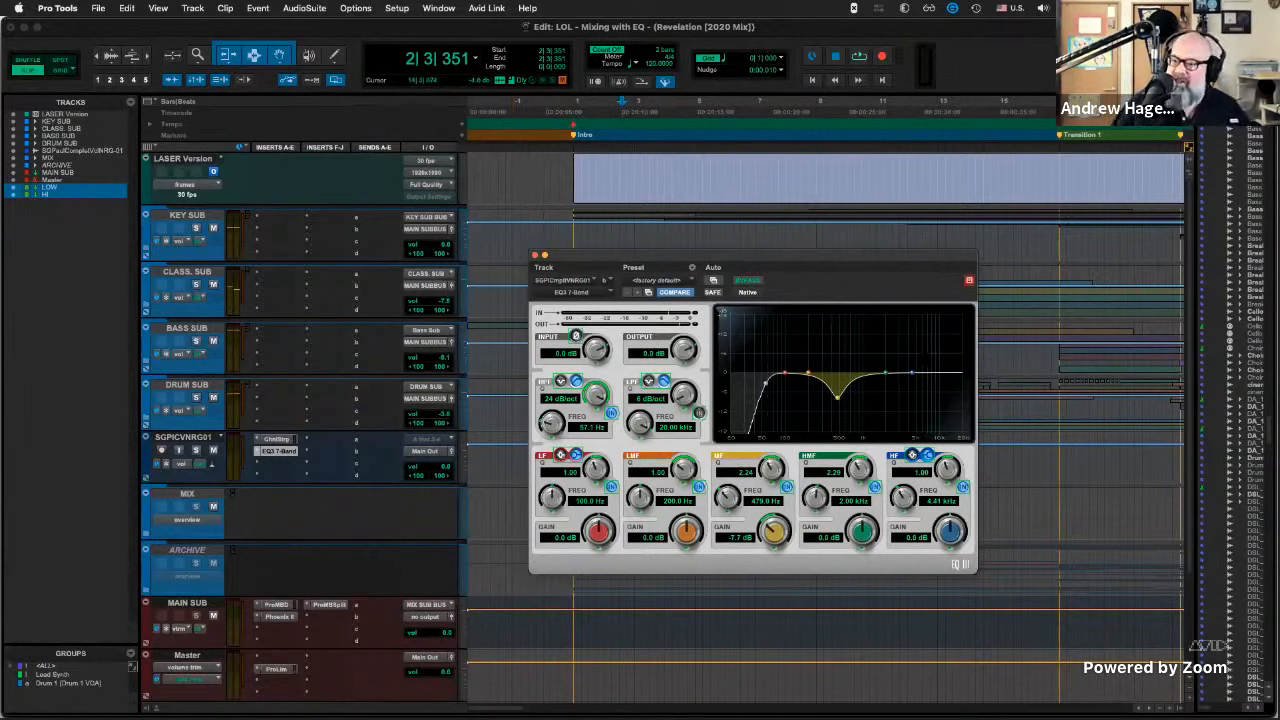
Enable the EQ's low-pass filter and set it to 24 dB/oct at 3.51 kHz.
click(699, 414)
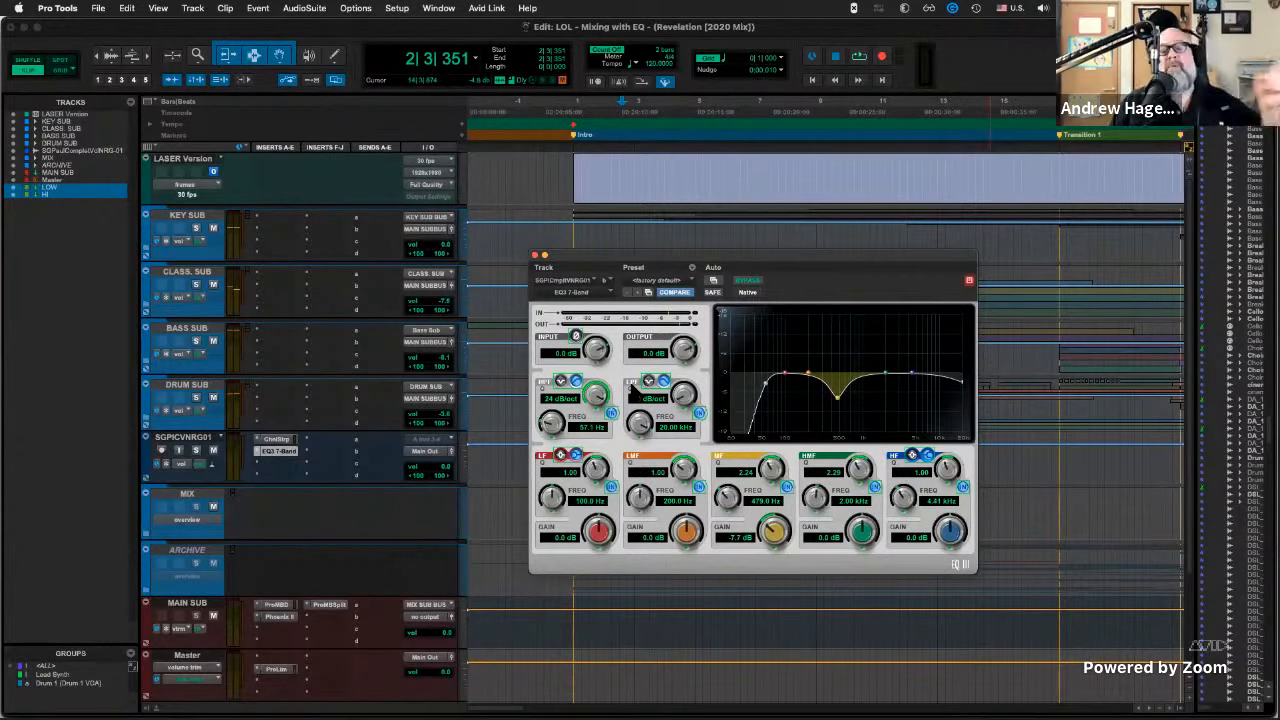
drag(679, 391, 702, 321)
drag(642, 430, 636, 460)
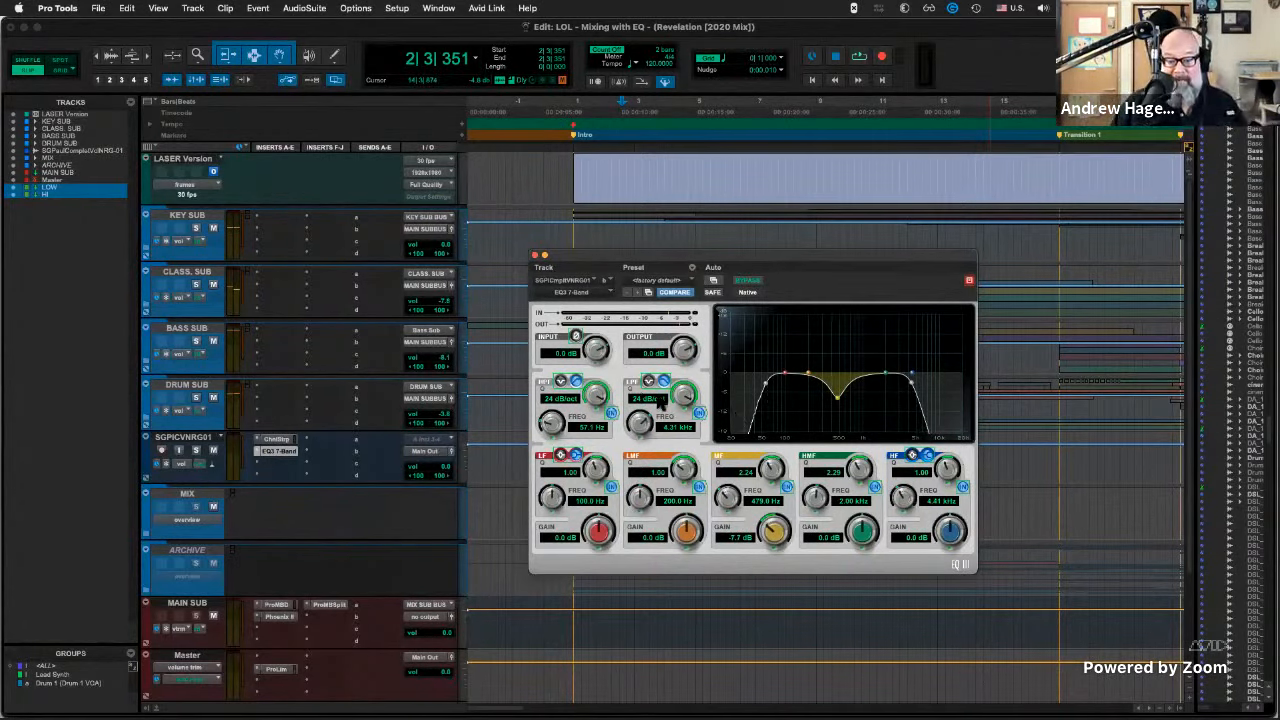
drag(637, 427, 638, 434)
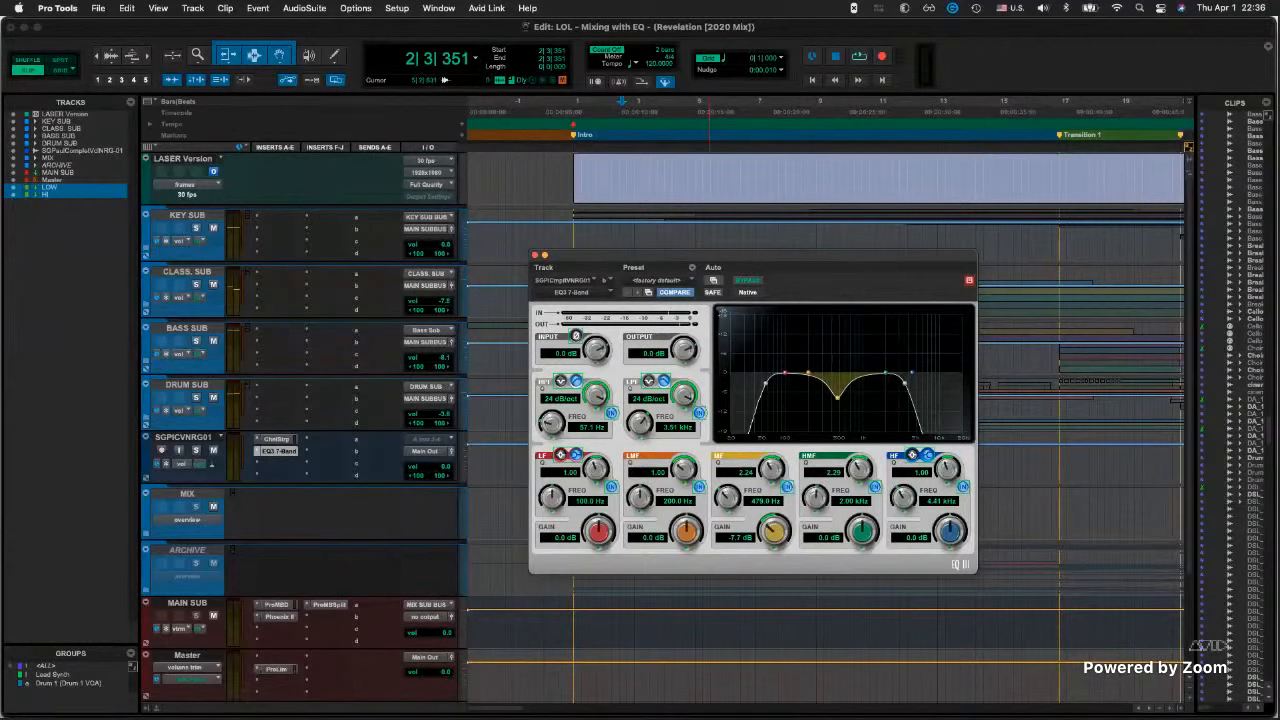
drag(838, 262, 860, 150)
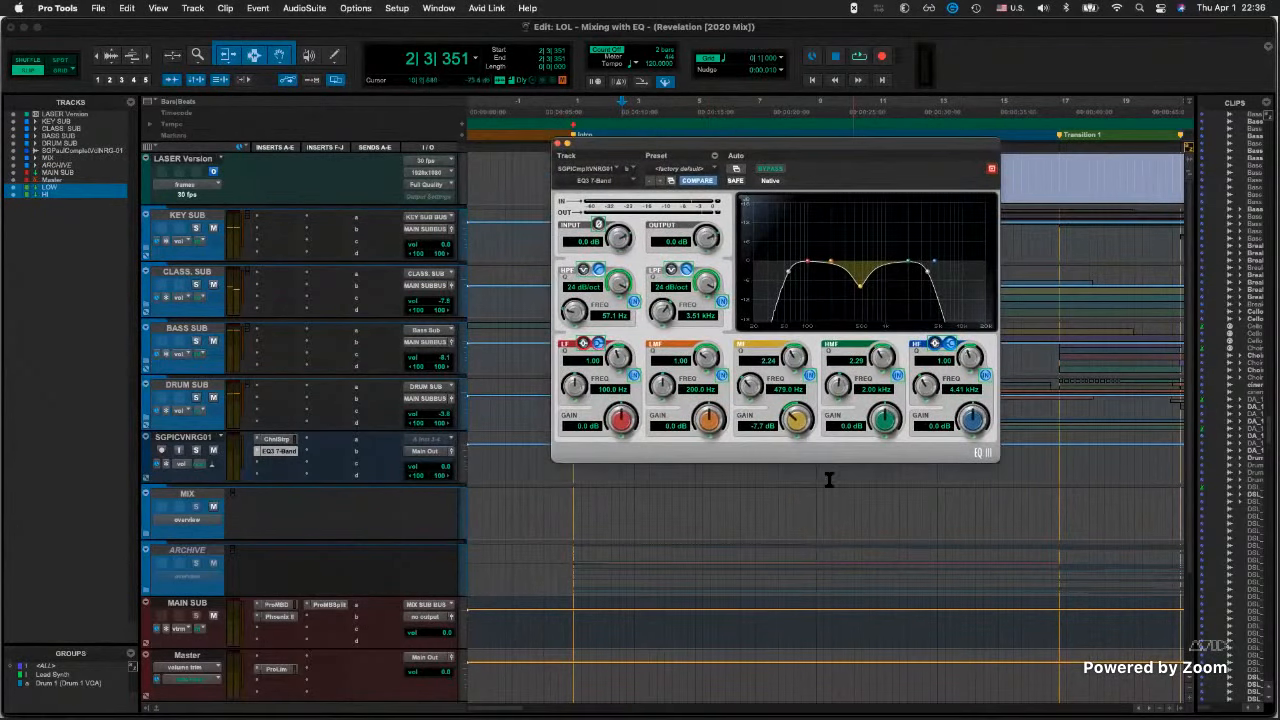